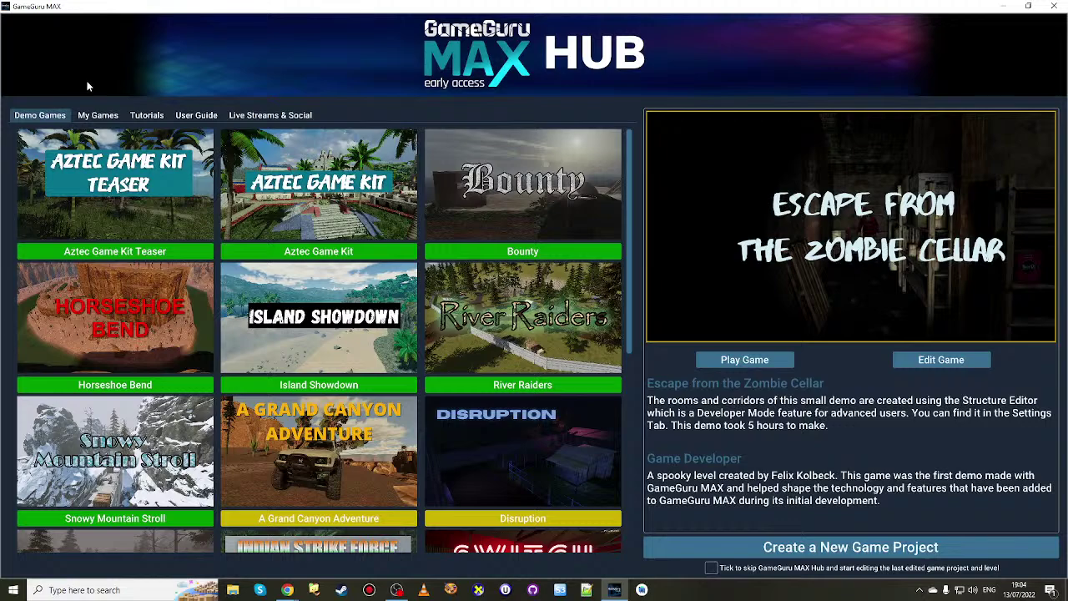
- Open the CliffEdge project for editing and load its smallisland level in the level editor
click(96, 117)
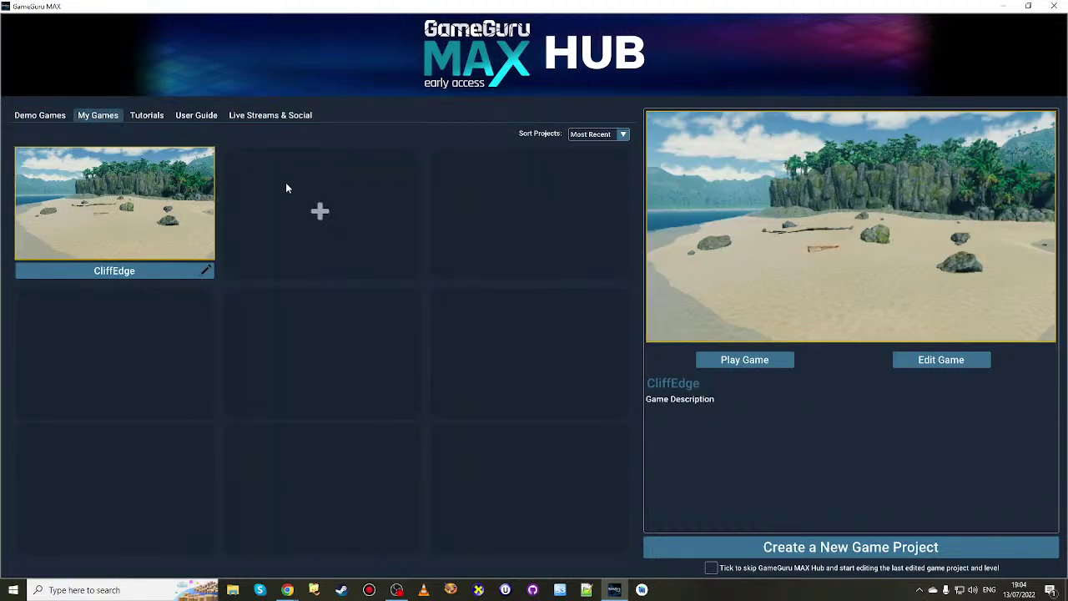
click(942, 360)
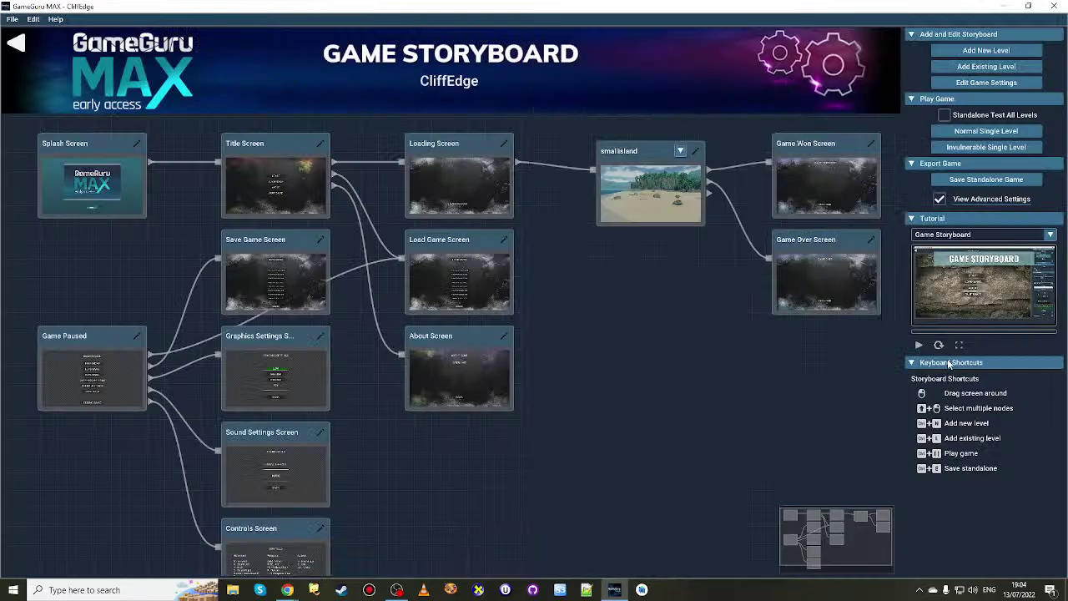
double_click(654, 197)
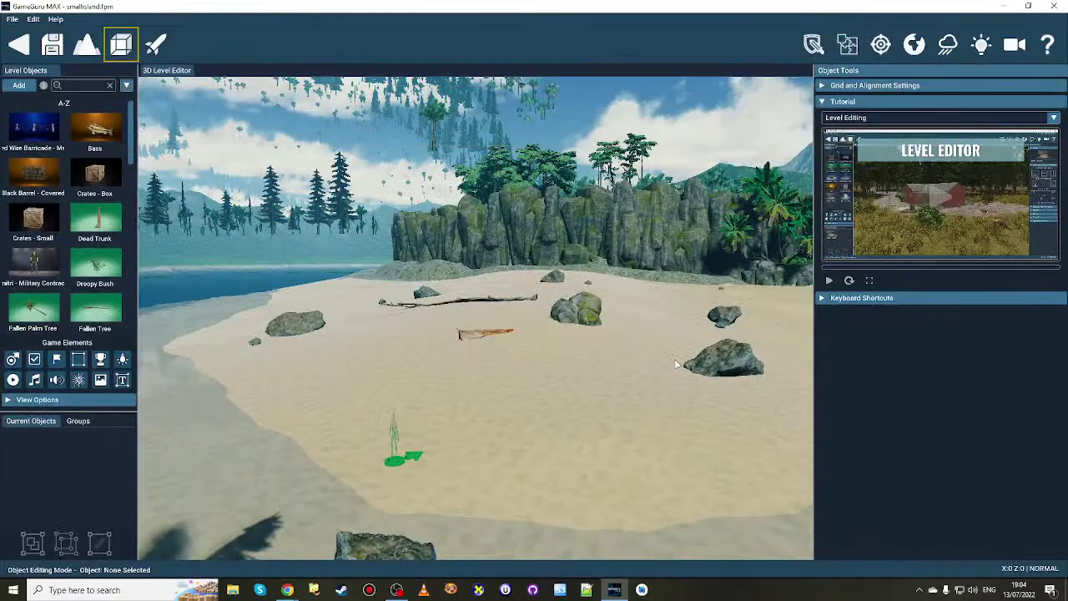
- Add the Billy Joe character from the Characters category, place him on the sand near the player start marker, and select him
key(w)
right_drag(584, 337, 494, 365)
key(w)
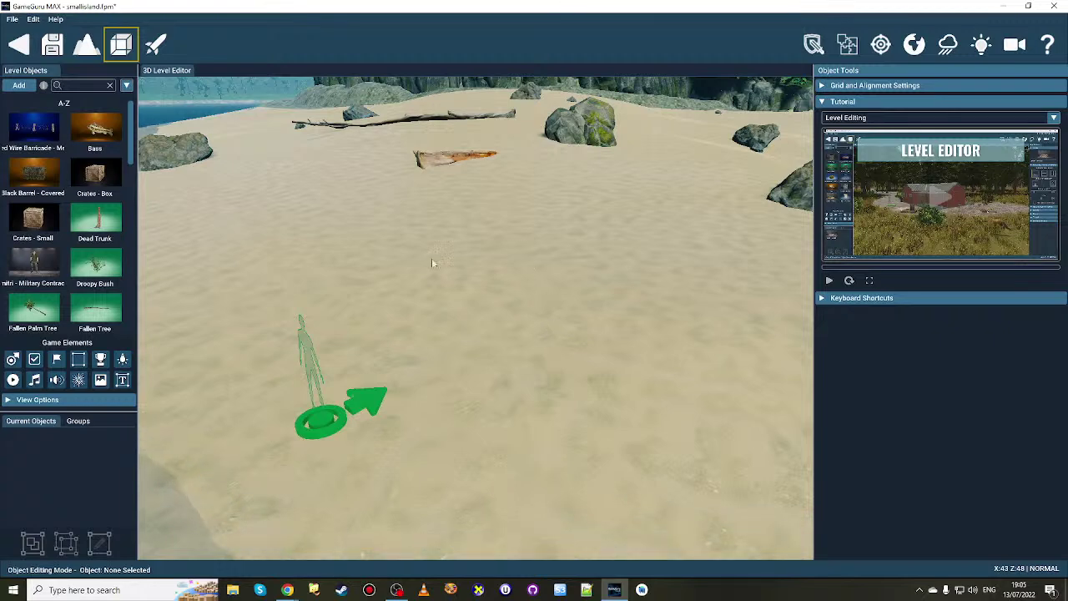
click(19, 85)
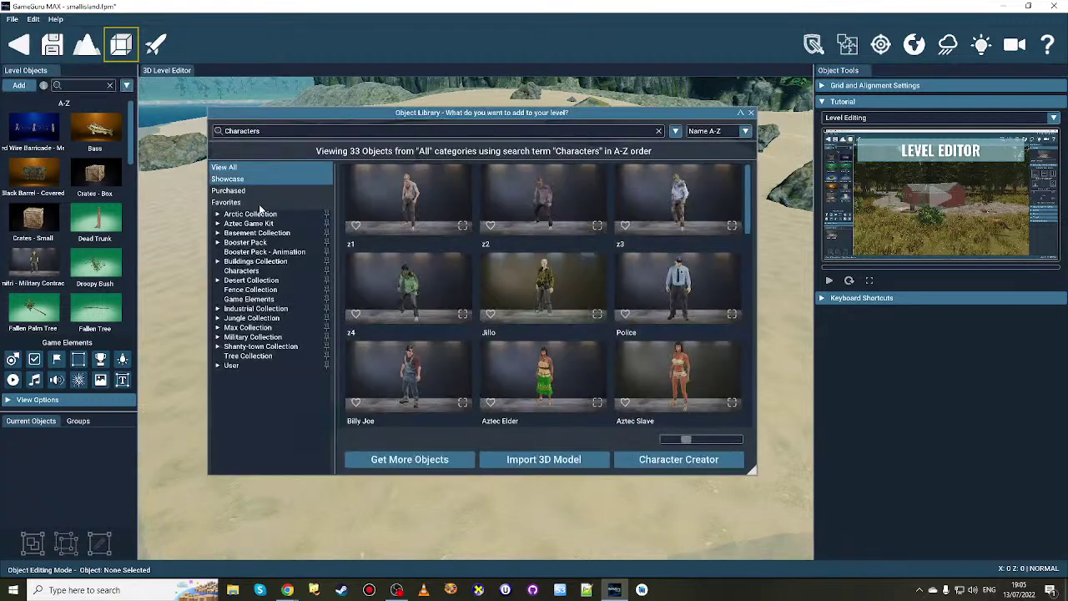
click(241, 270)
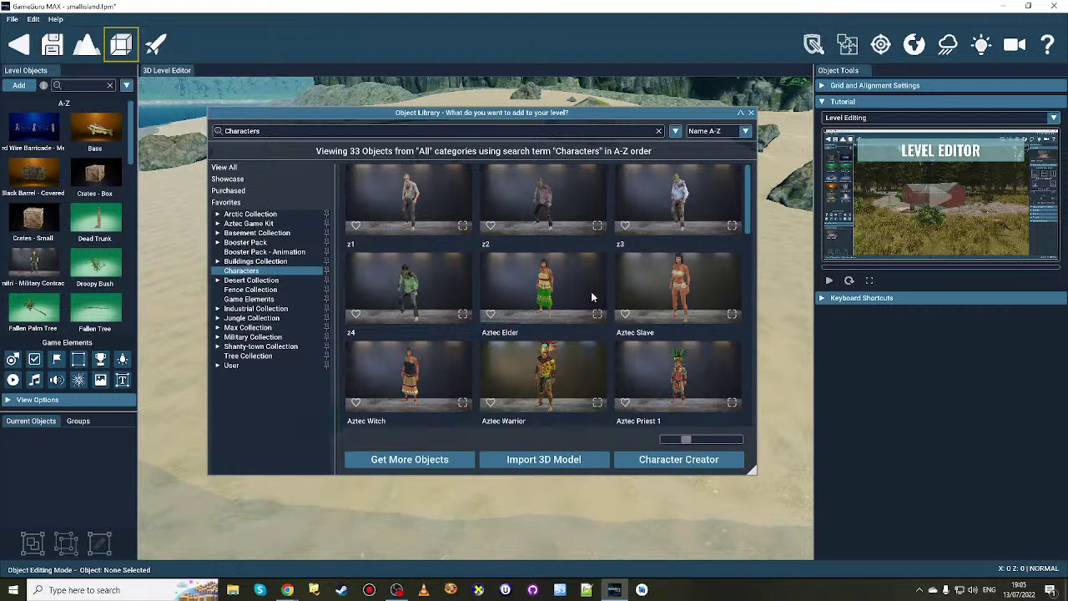
scroll(591, 293, down, 1)
scroll(592, 295, up, 3)
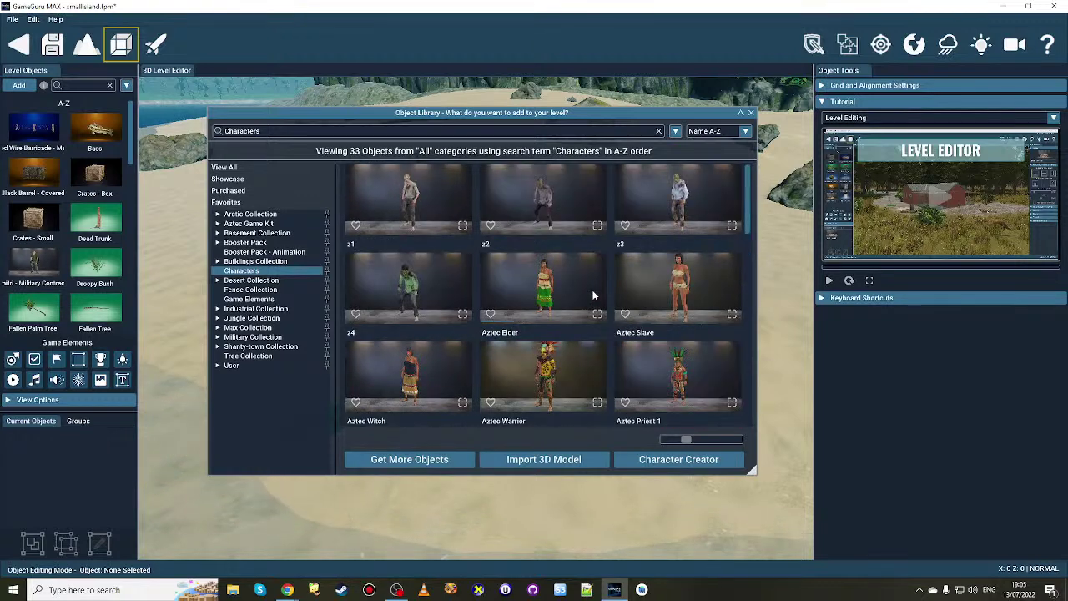
scroll(592, 295, down, 5)
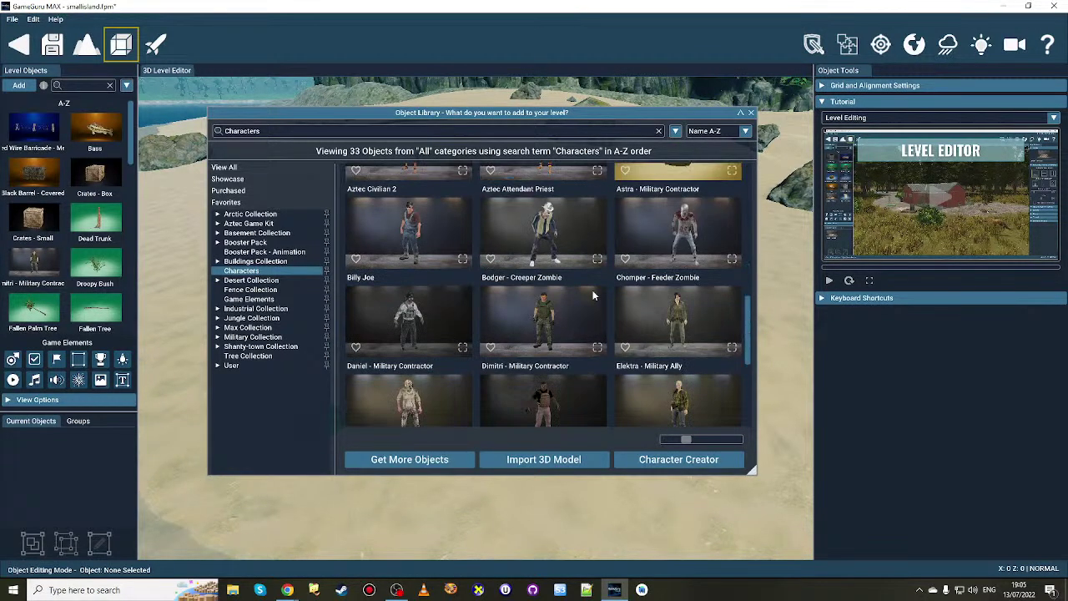
click(417, 317)
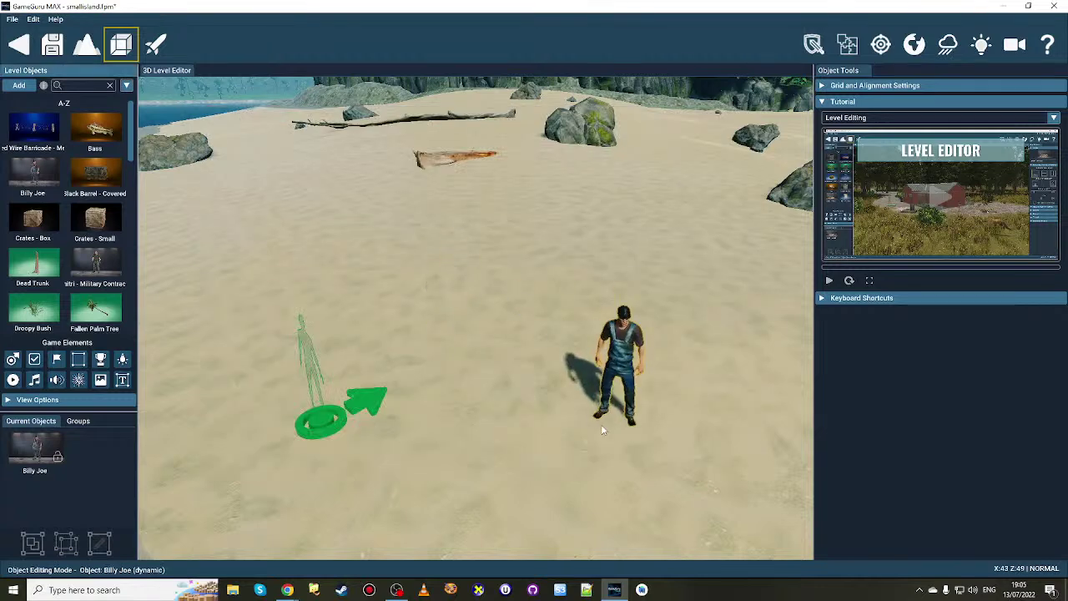
click(512, 339)
click(511, 339)
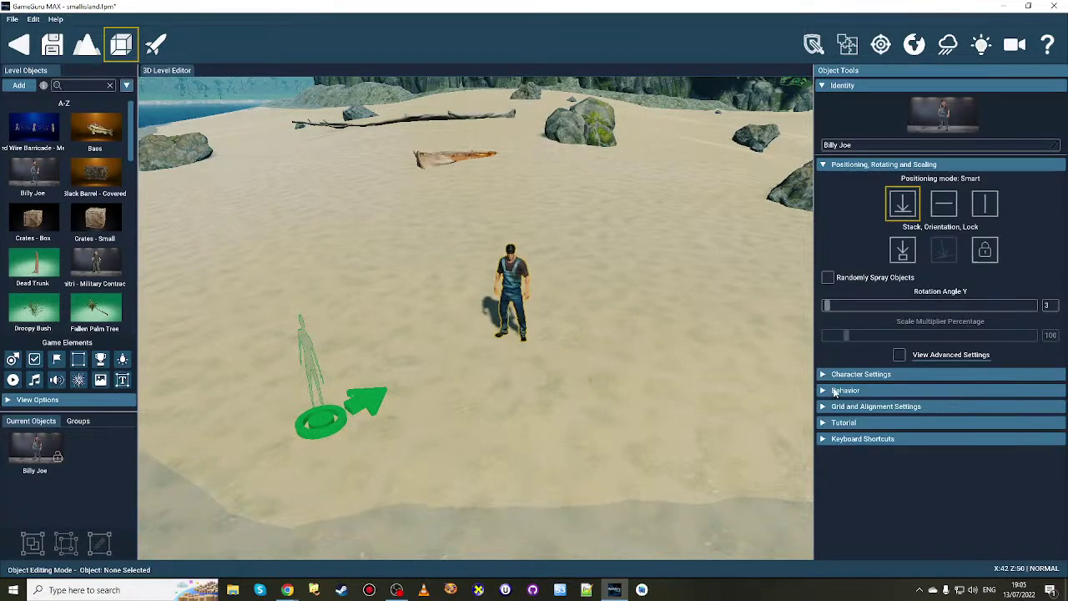
- Collapse Billy Joe's positioning settings and examine his Character Attack behavior options, from path following to sounds, weapon and animation set
click(878, 166)
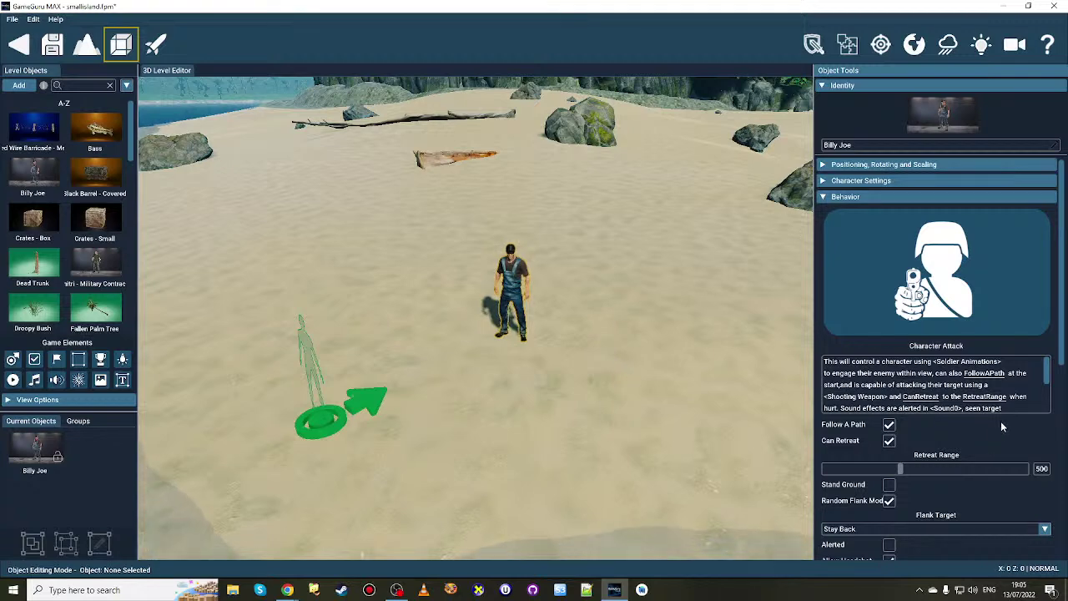
scroll(1000, 420, down, 4)
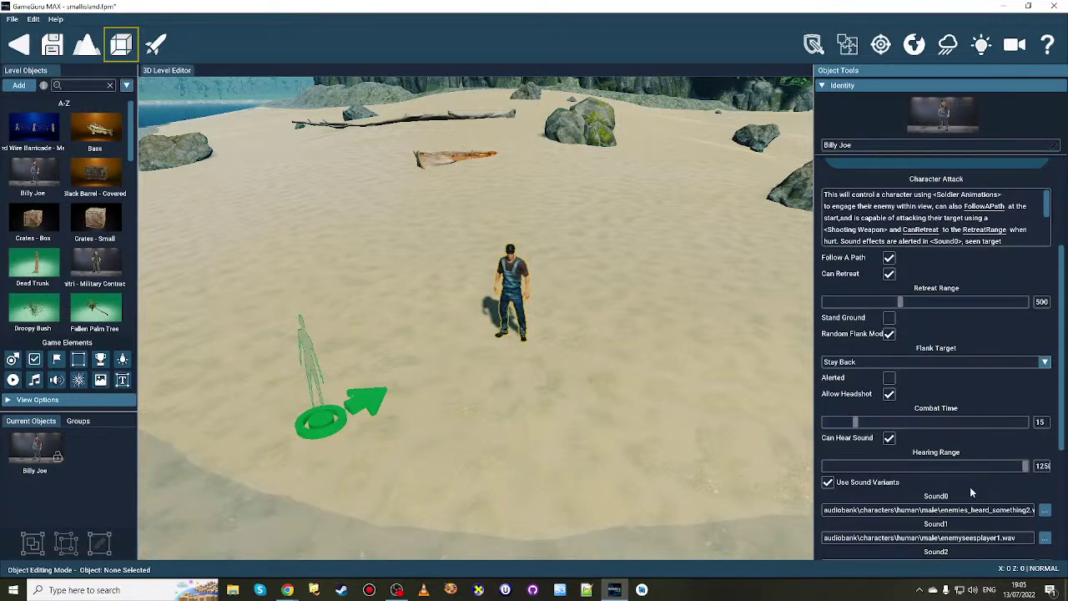
scroll(1000, 420, down, 4)
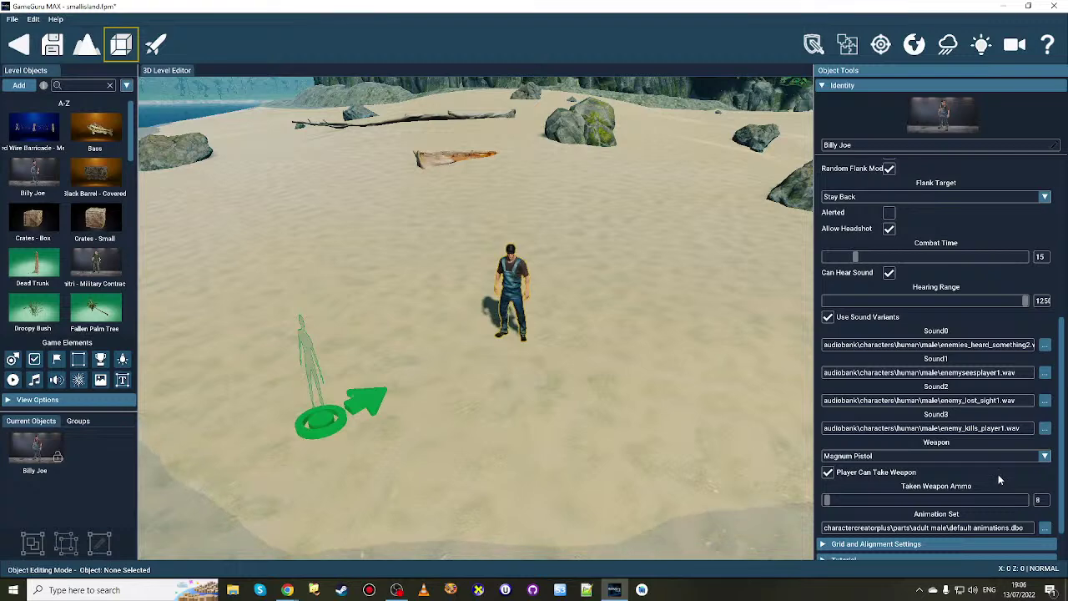
scroll(987, 314, up, 5)
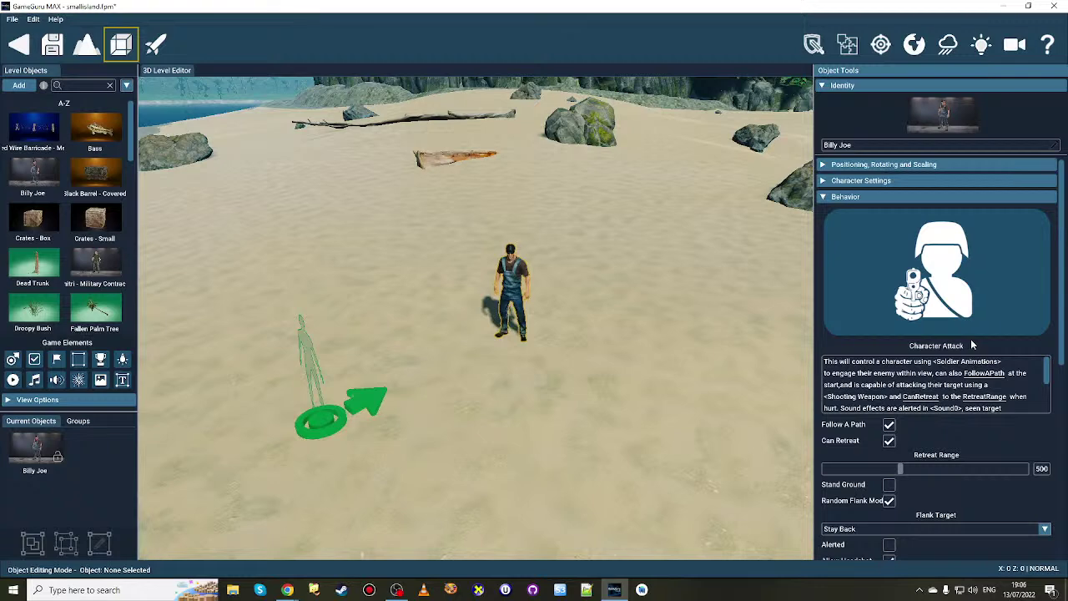
- Assign the Character Attack behavior from the People category to Billy Joe
click(972, 342)
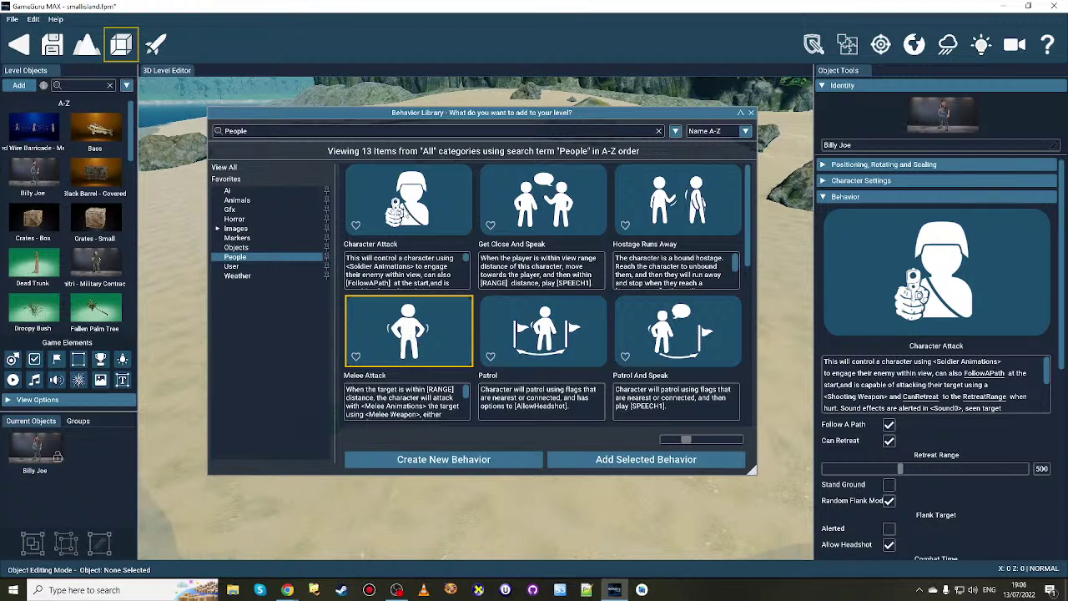
click(409, 200)
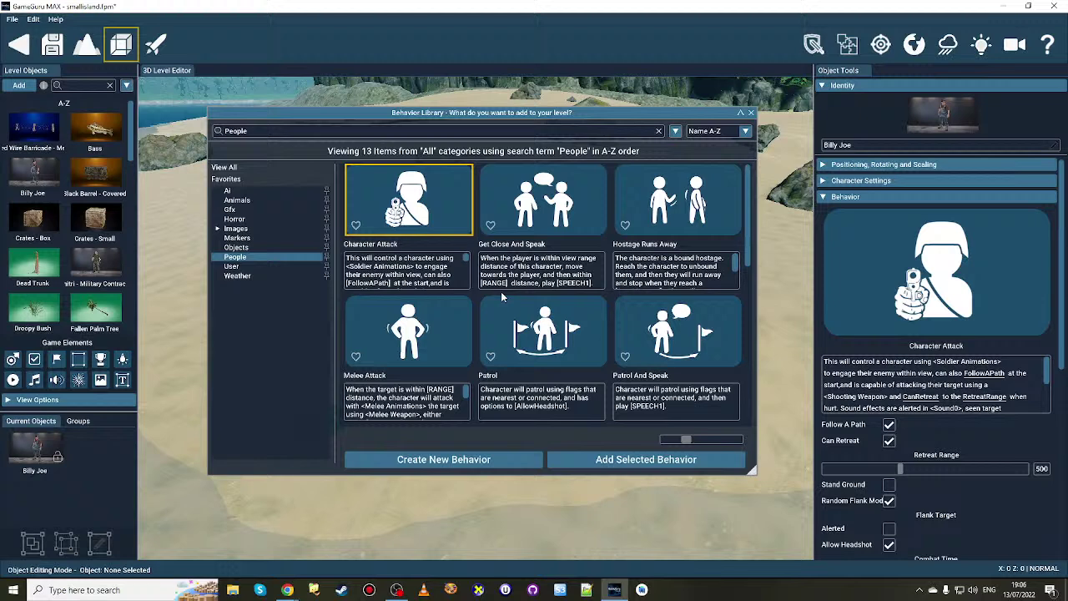
click(652, 466)
- Choose Magnum Pistol as Billy Joe's weapon, test the level to watch him attack, and return to the editor
scroll(1020, 444, down, 5)
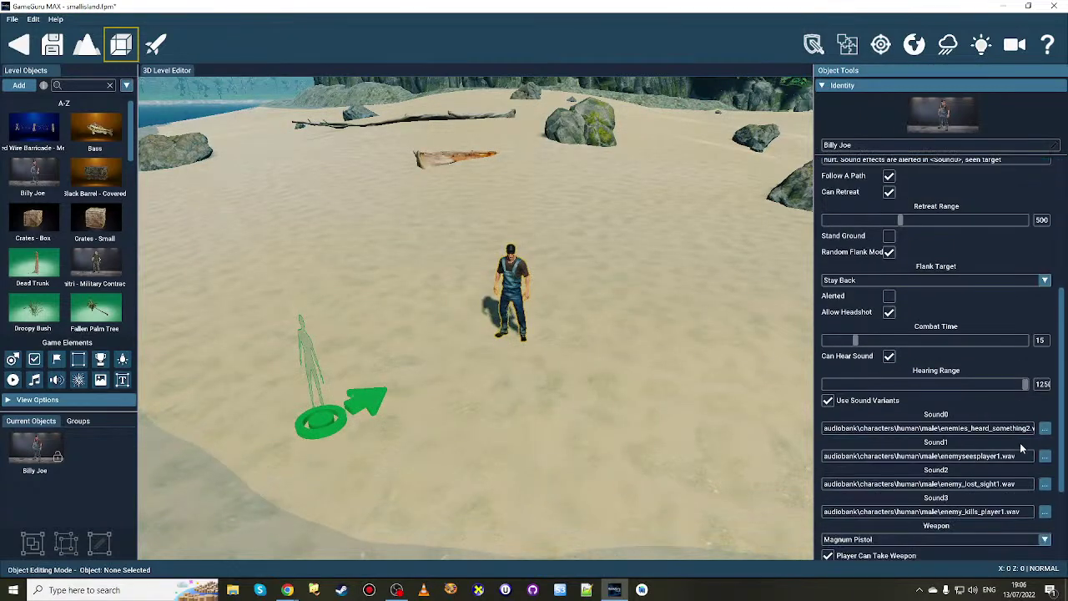
scroll(1019, 450, down, 2)
scroll(918, 467, down, 2)
click(893, 409)
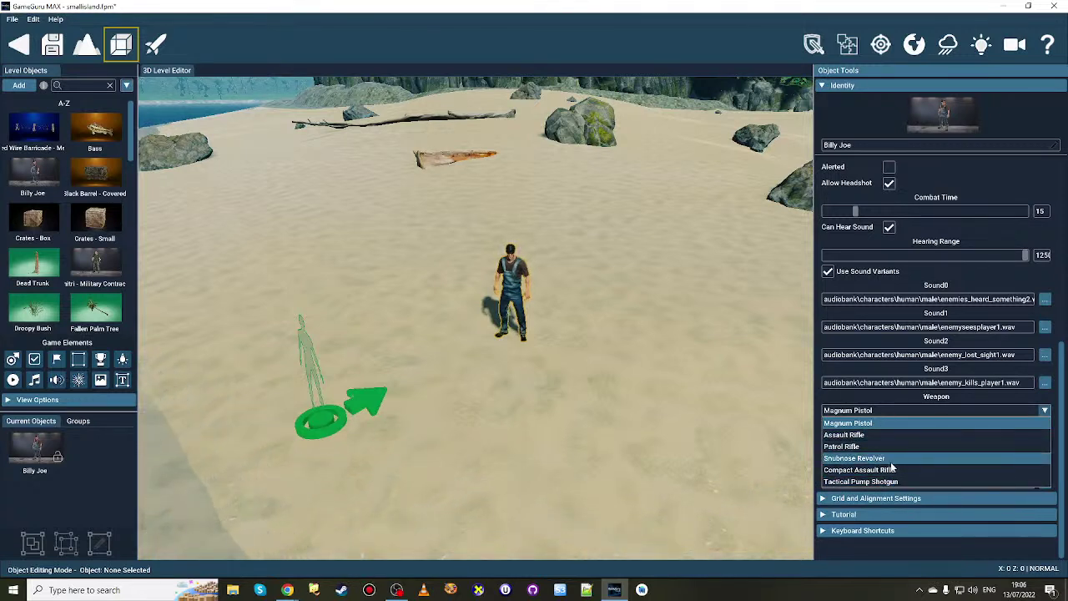
click(877, 425)
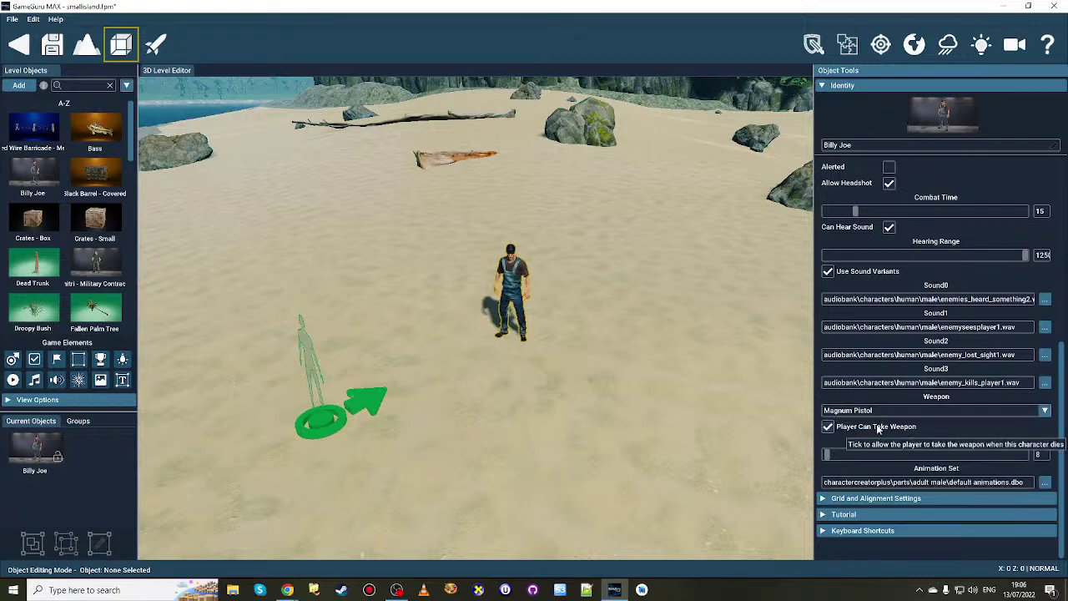
click(156, 45)
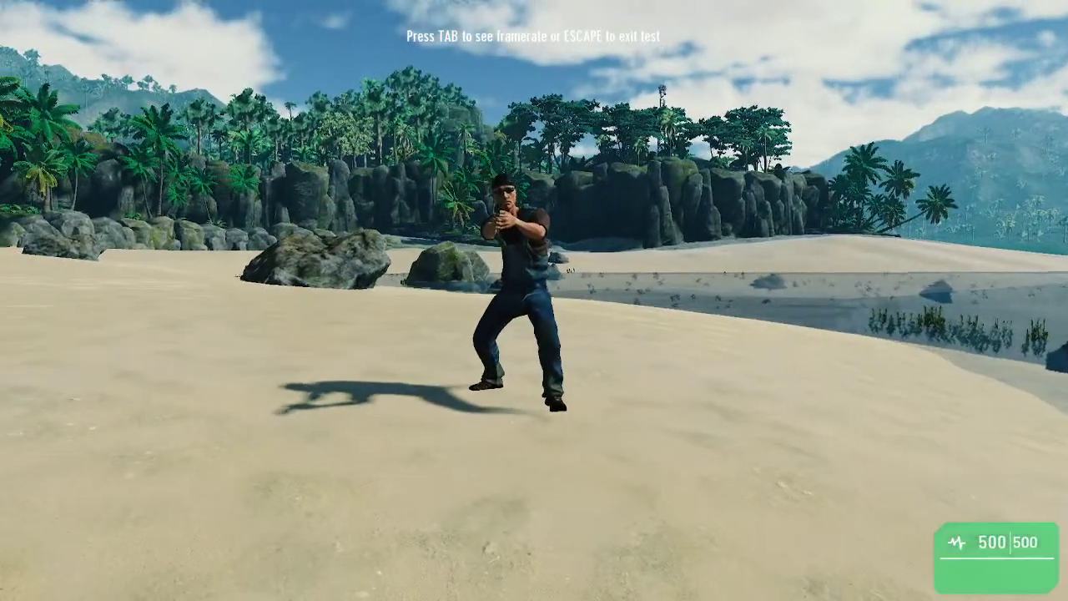
key(Escape)
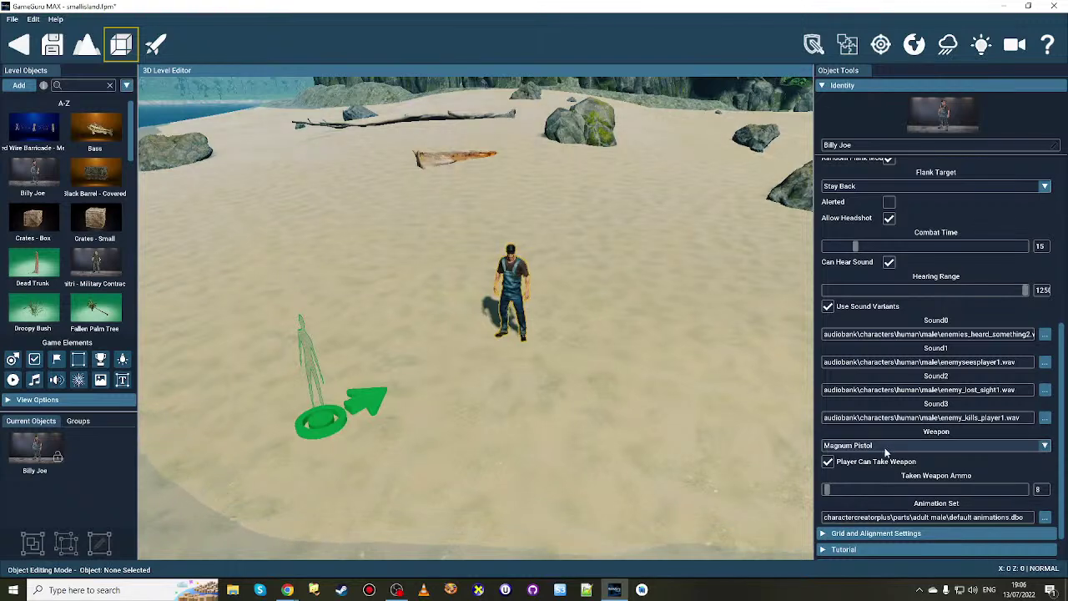
- Set Billy Joe's weapon to Assault Rifle, test the level, and return to the editor
click(887, 447)
click(873, 469)
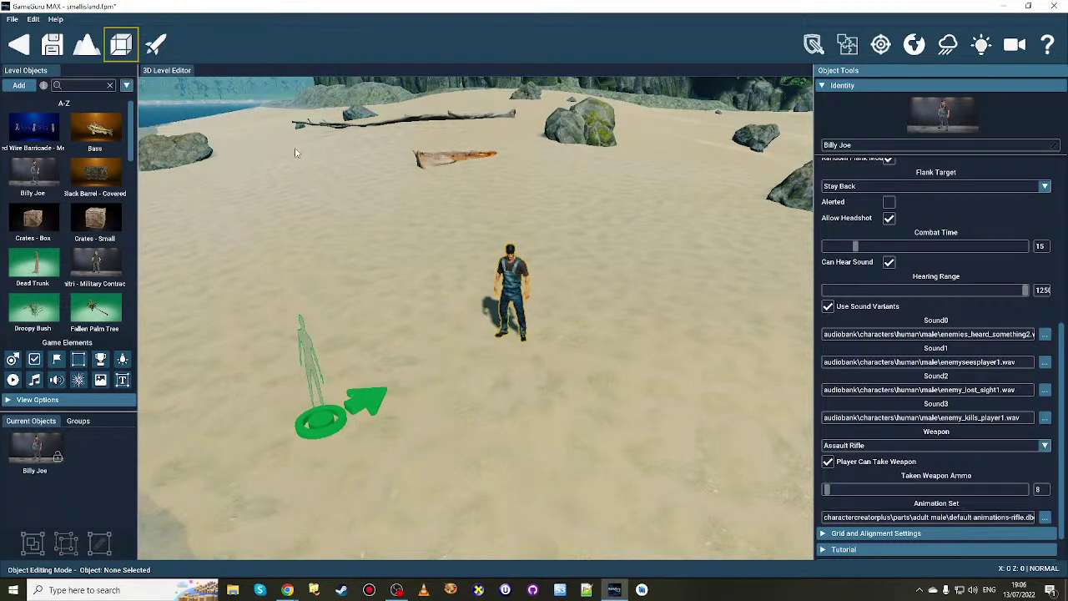
click(157, 45)
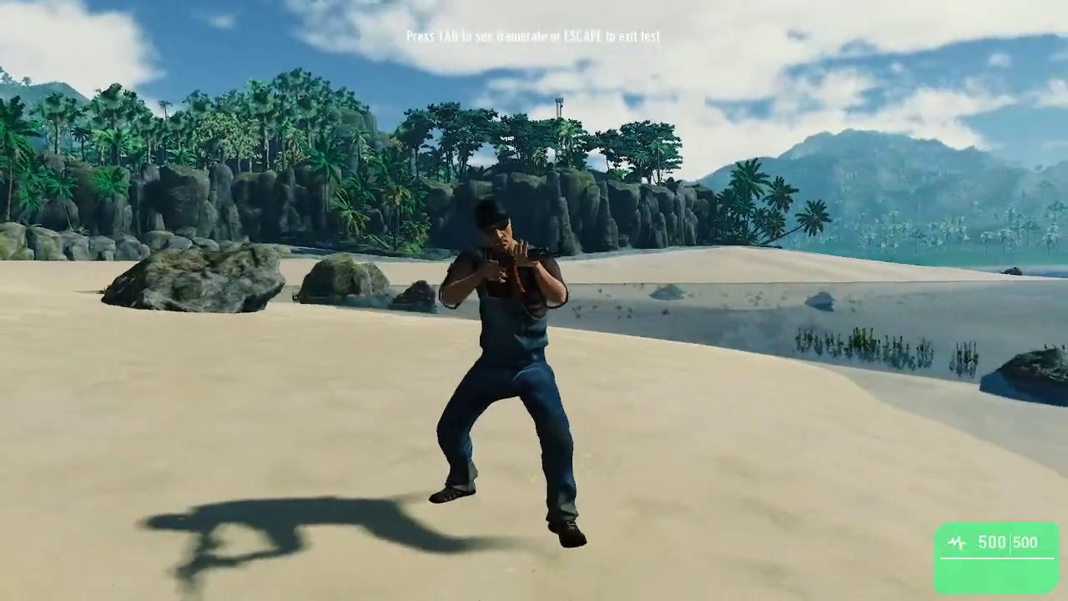
key(Escape)
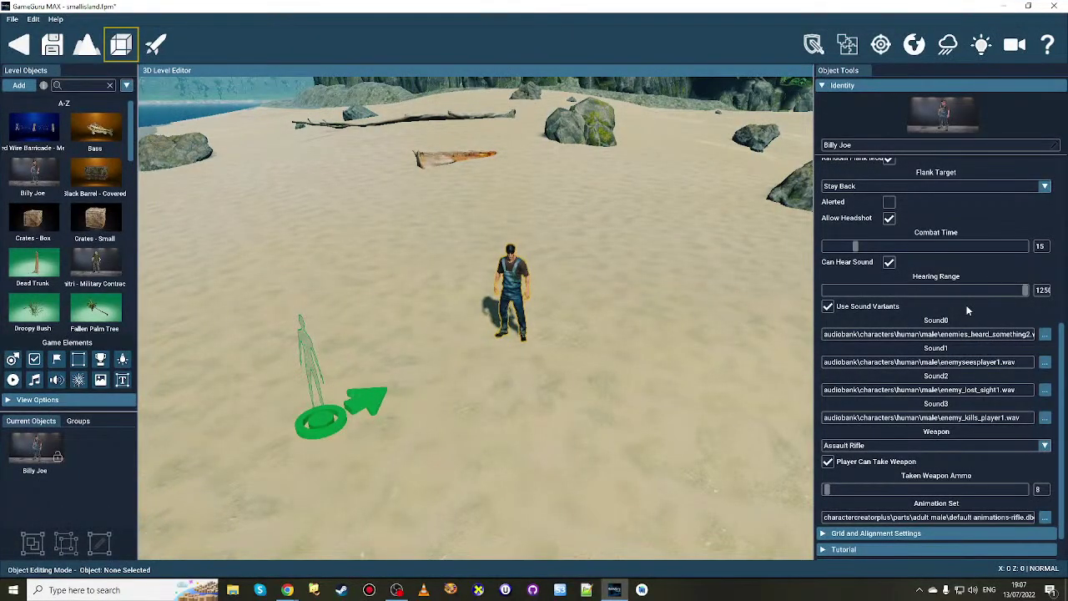
- Change Billy Joe's behavior to Melee Attack, test his unarmed attack in the level, and return to the editor
scroll(970, 311, up, 5)
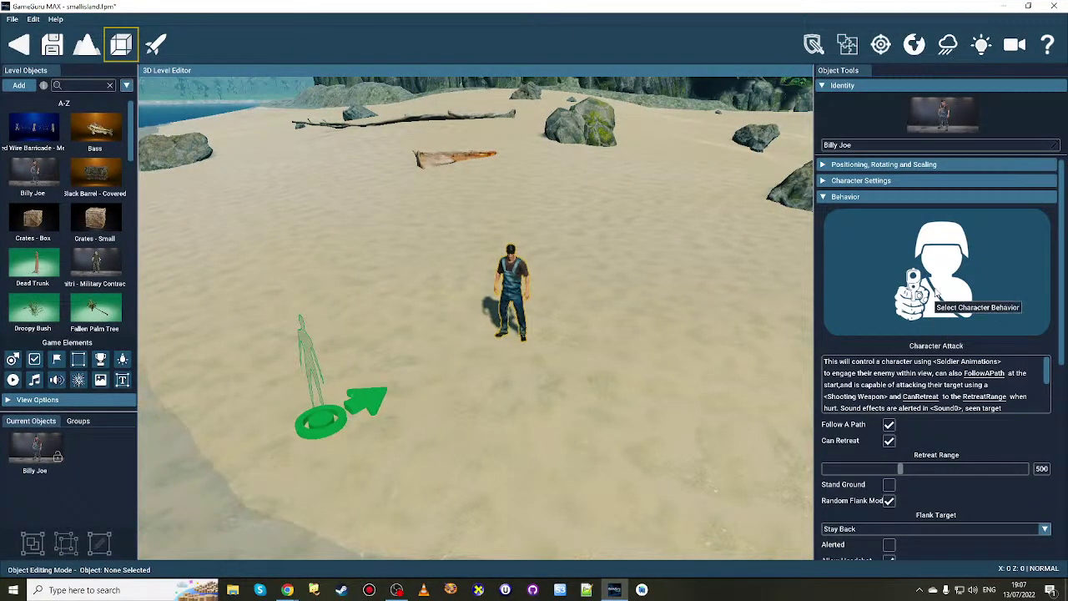
click(926, 297)
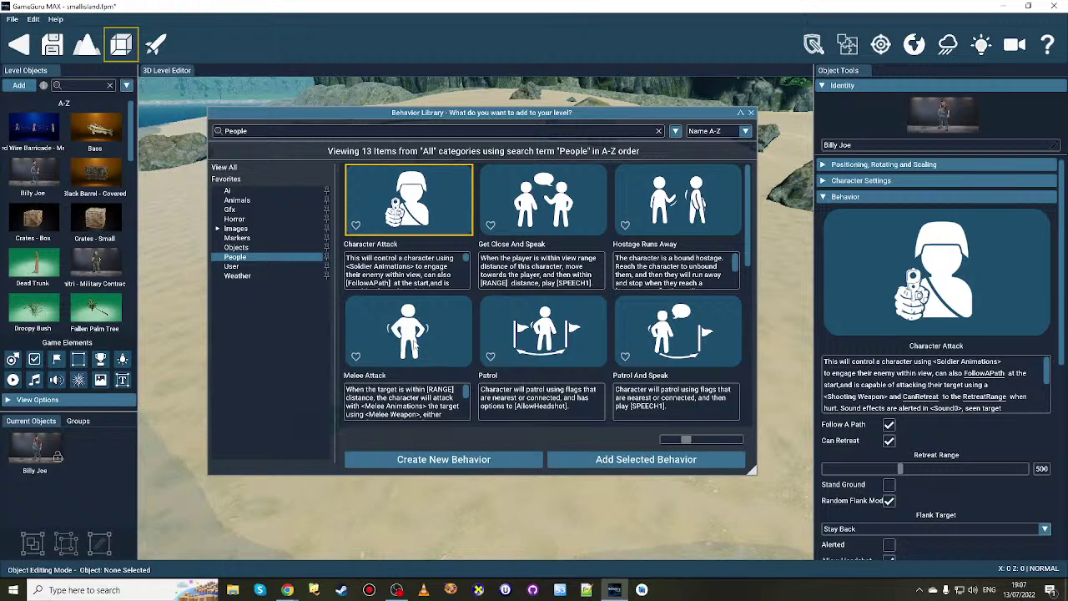
click(413, 338)
click(656, 457)
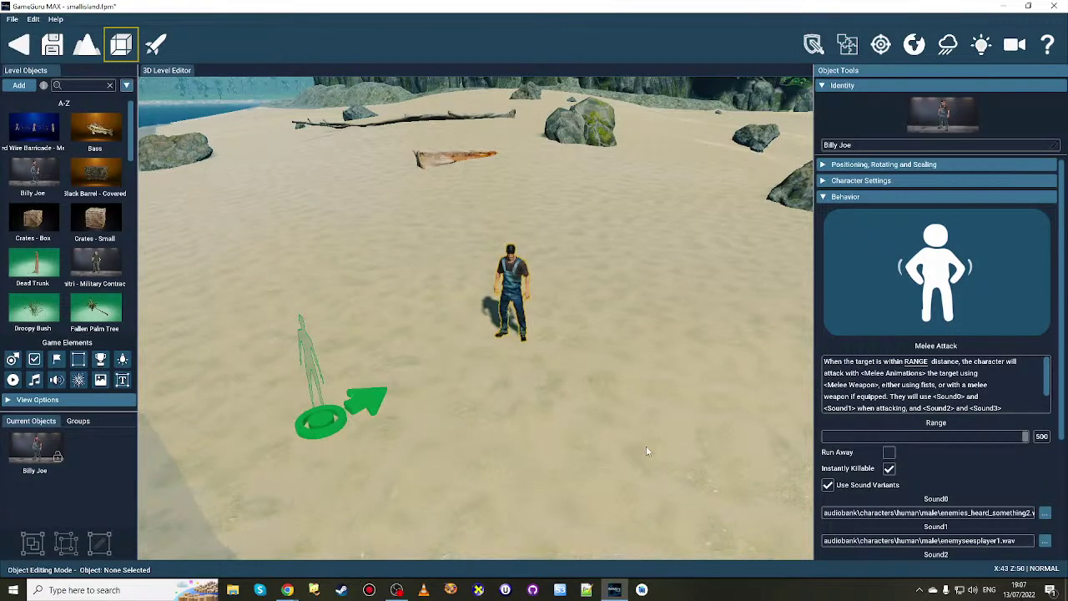
click(155, 45)
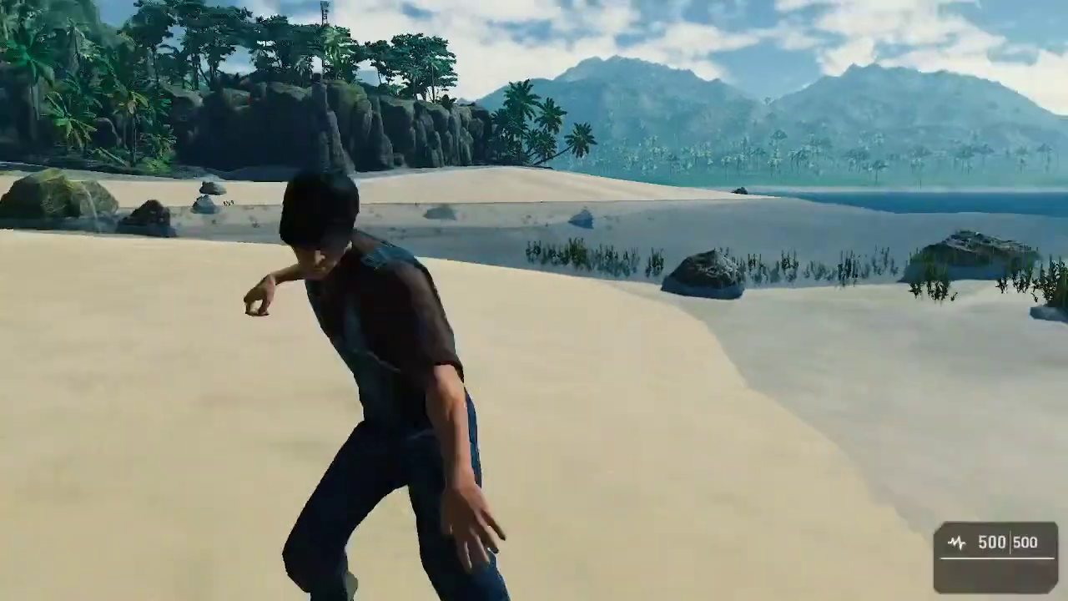
key(Escape)
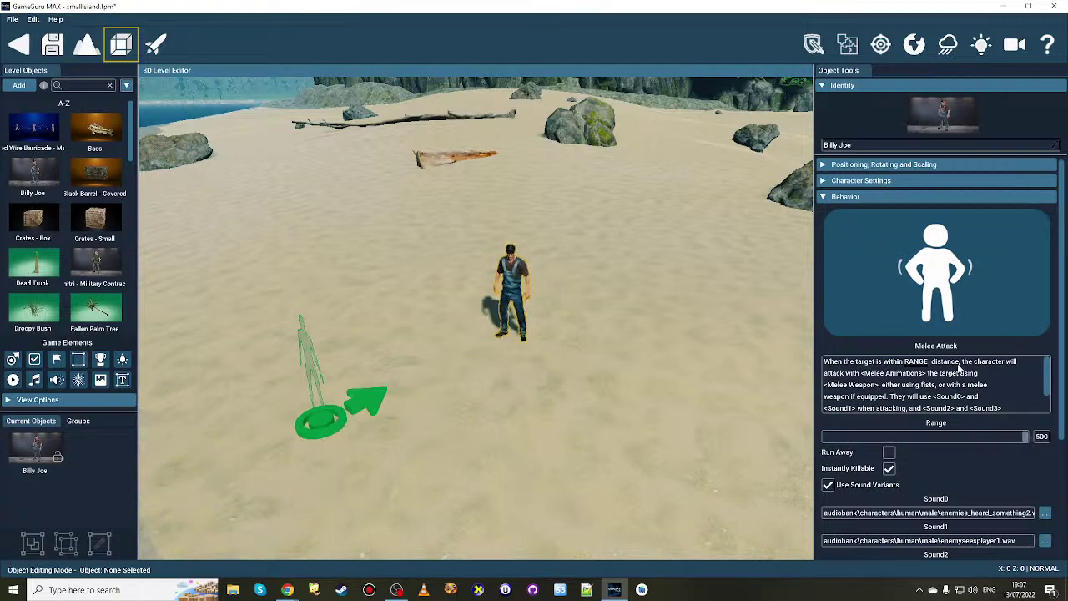
- Give Billy Joe the Aztec Axe as his melee weapon, test the level, and return to the editor
scroll(959, 368, down, 5)
click(886, 456)
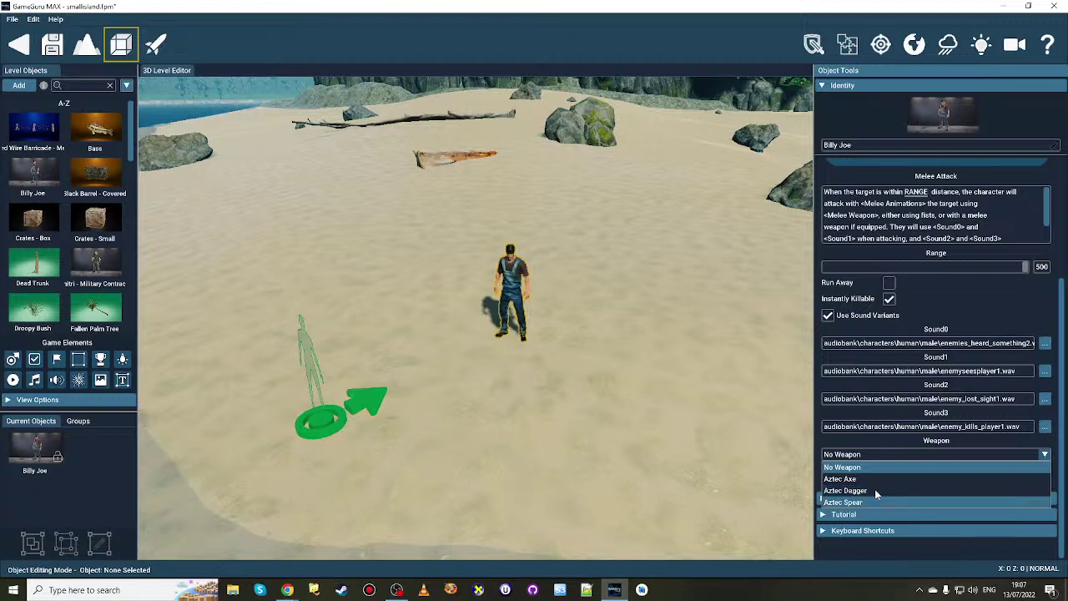
click(876, 481)
click(149, 49)
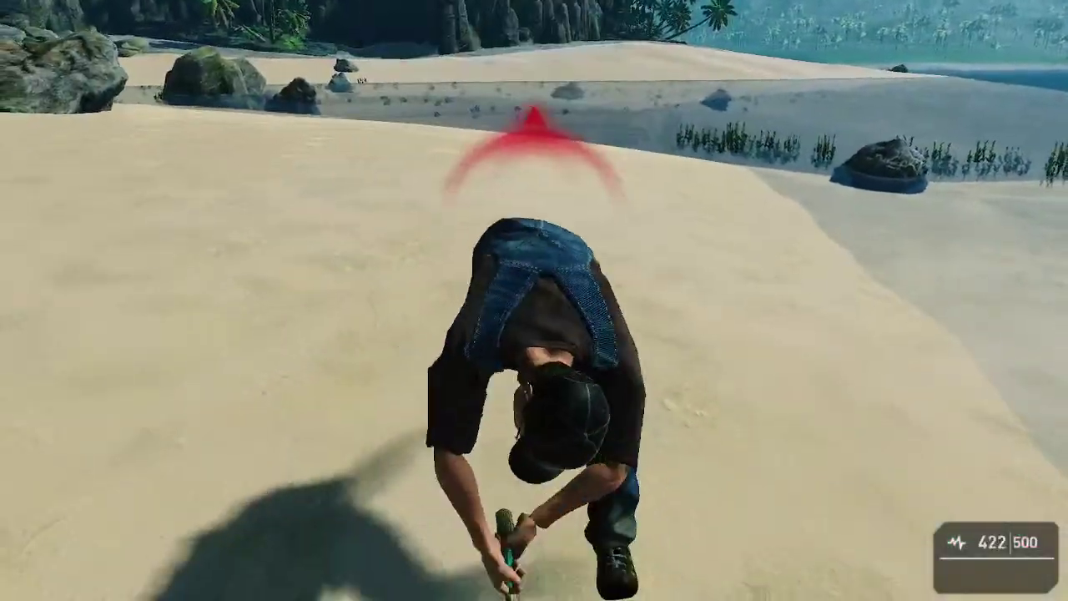
key(Escape)
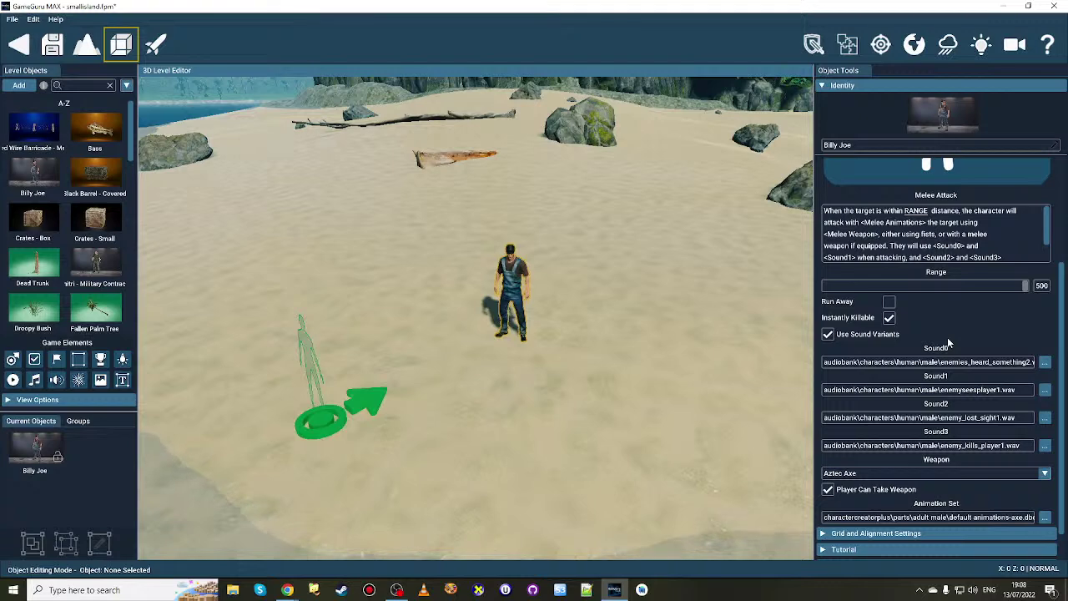
- Change Billy Joe's behavior to Zombie Attack, test how he attacks in the level, and return to the editor
scroll(964, 329, up, 3)
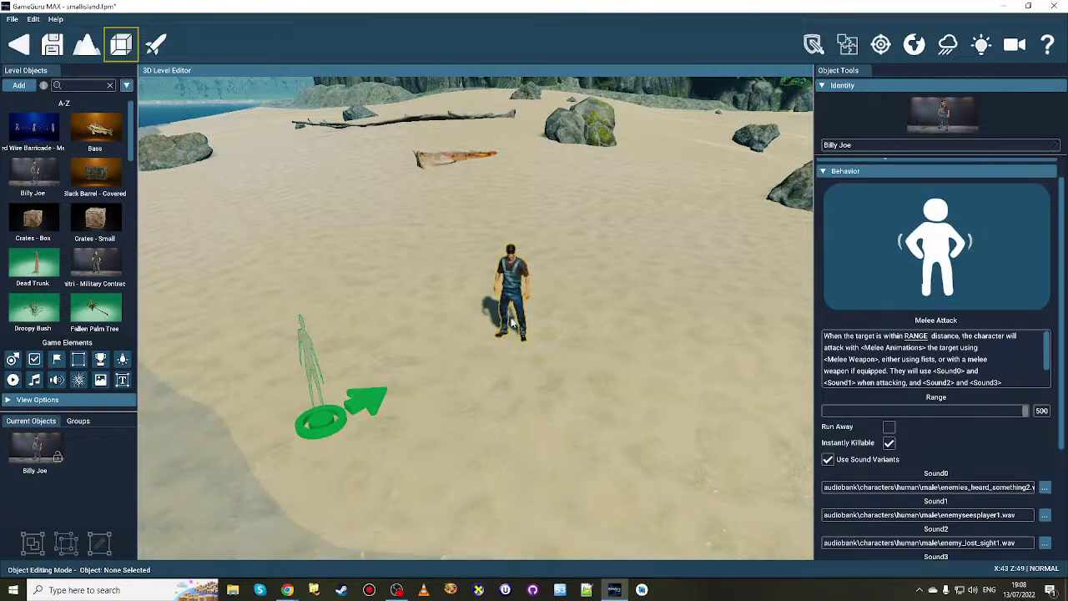
click(932, 265)
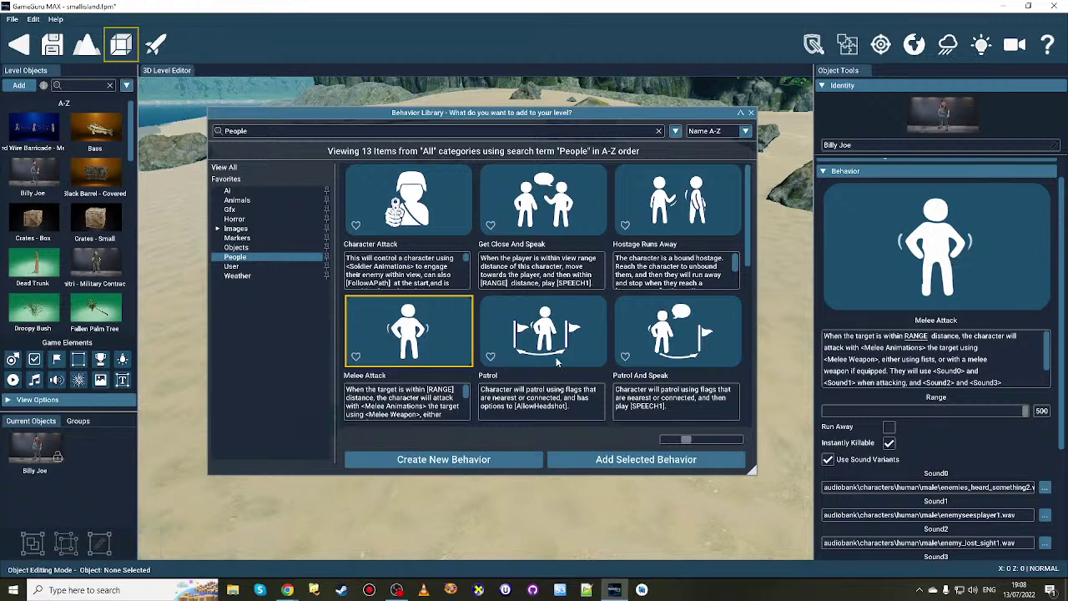
scroll(427, 303, down, 5)
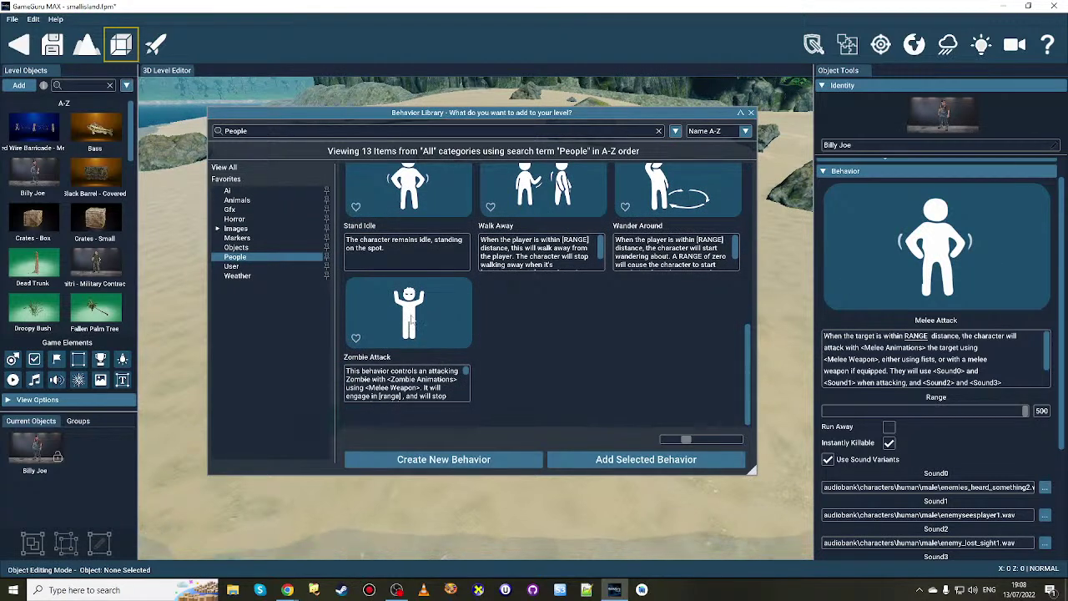
scroll(452, 354, down, 1)
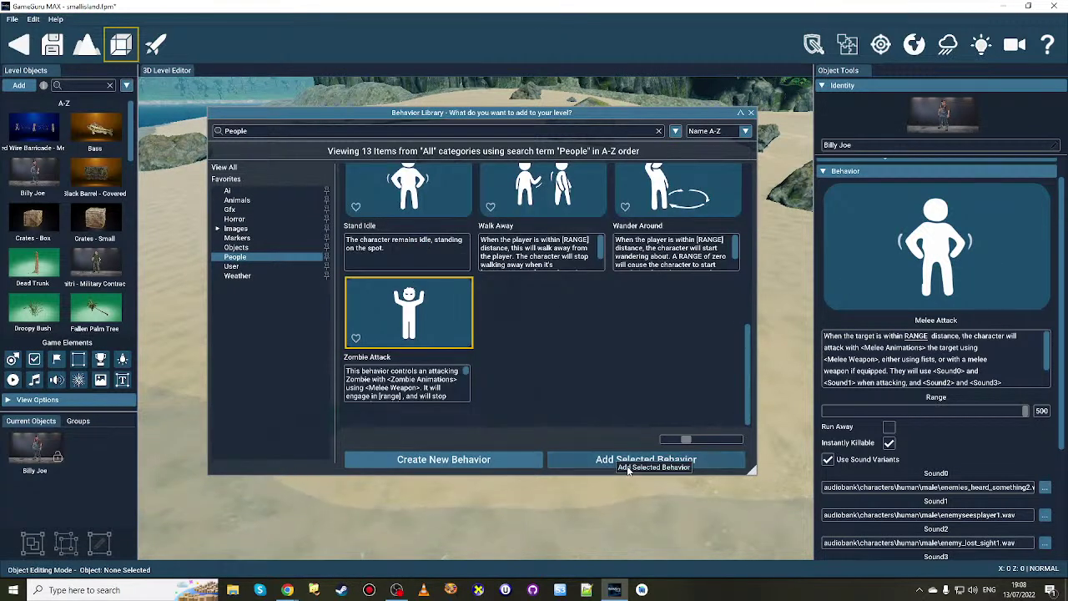
click(659, 460)
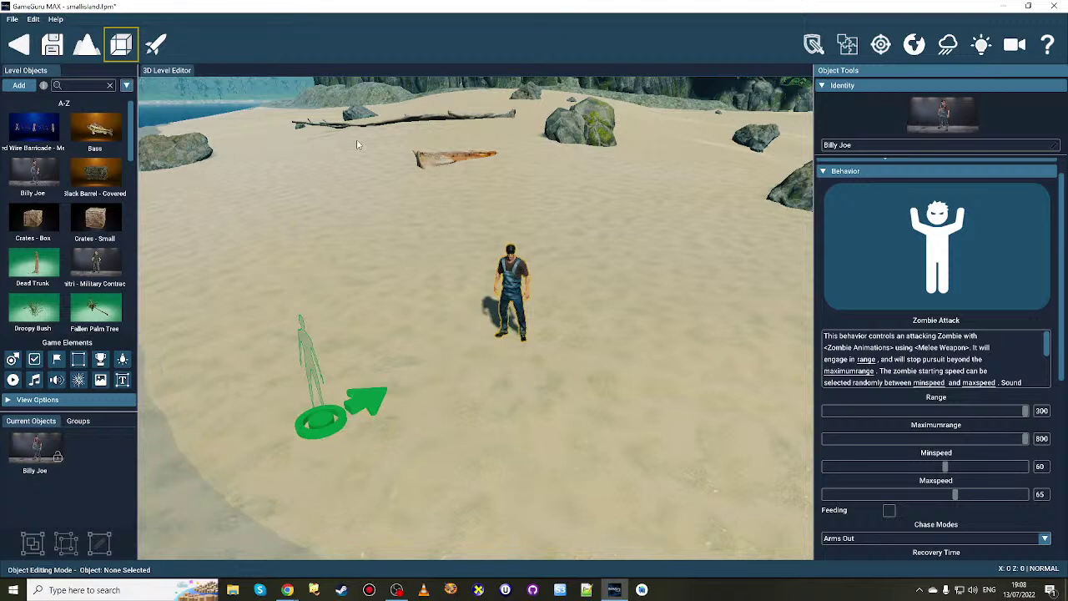
click(157, 45)
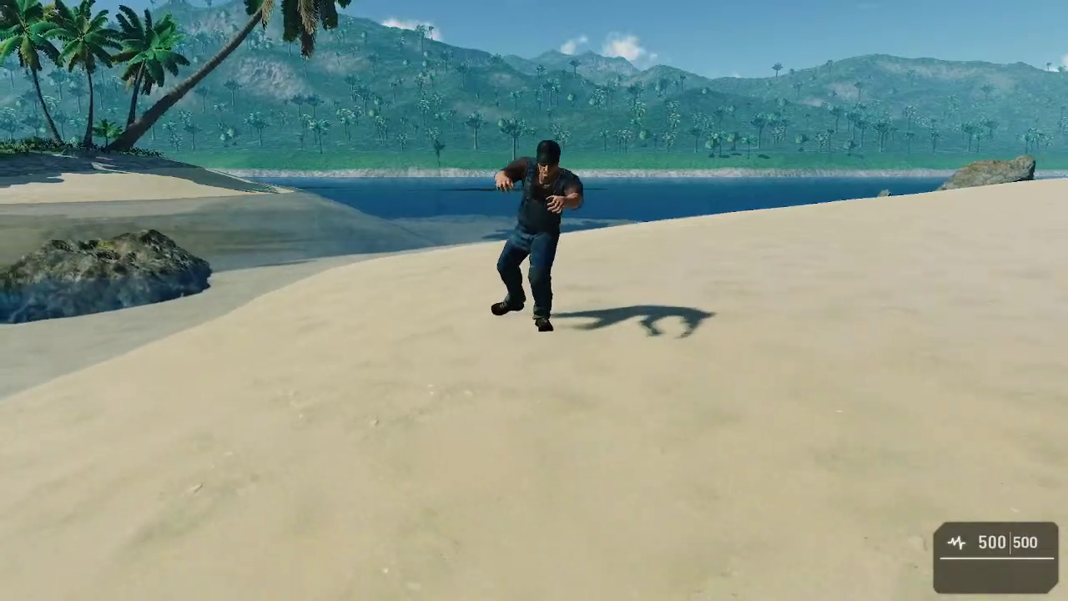
key(Escape)
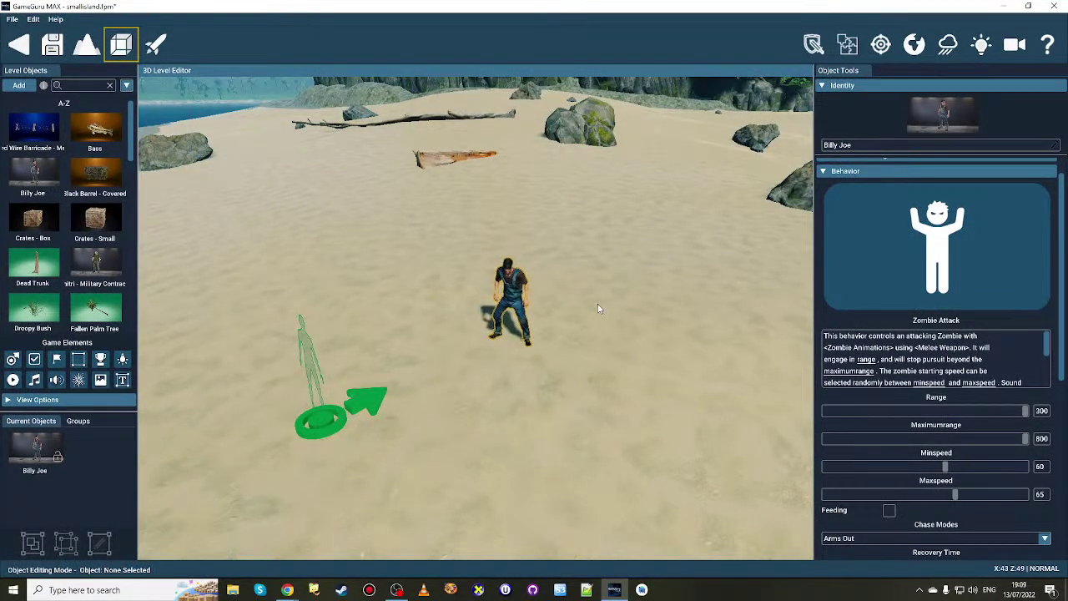
- Change Billy Joe's behavior to Character Attack, test the level, and return to the editor
click(966, 264)
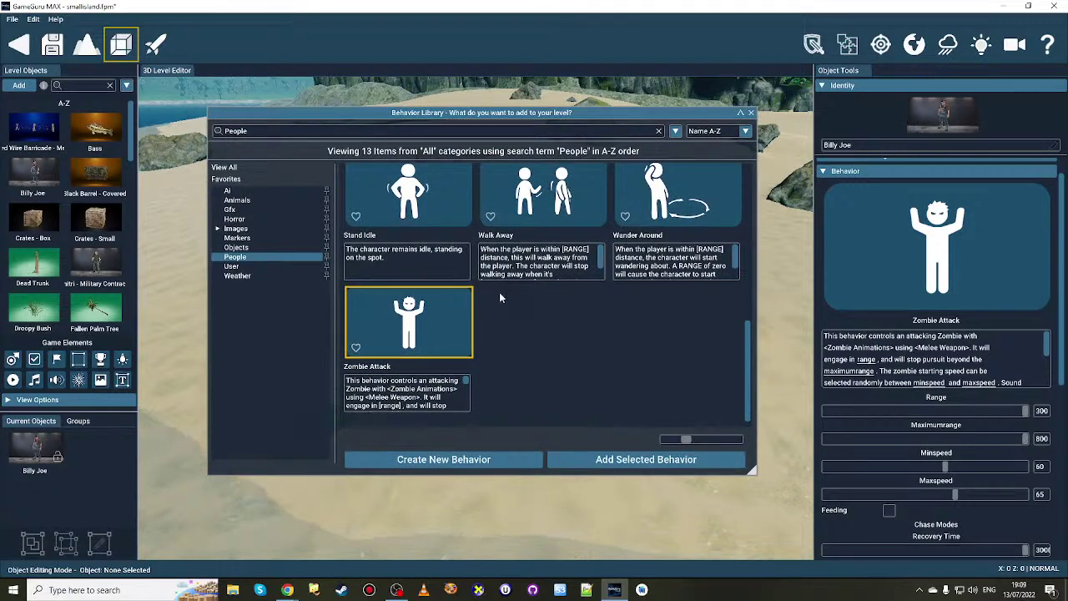
scroll(500, 292, up, 4)
scroll(417, 221, up, 2)
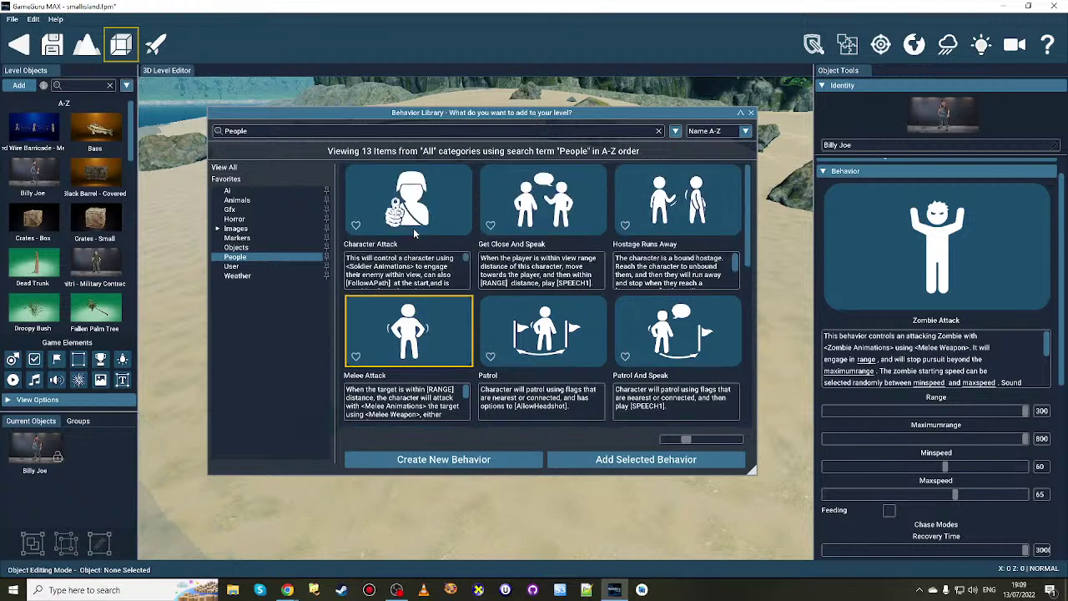
click(420, 207)
click(651, 466)
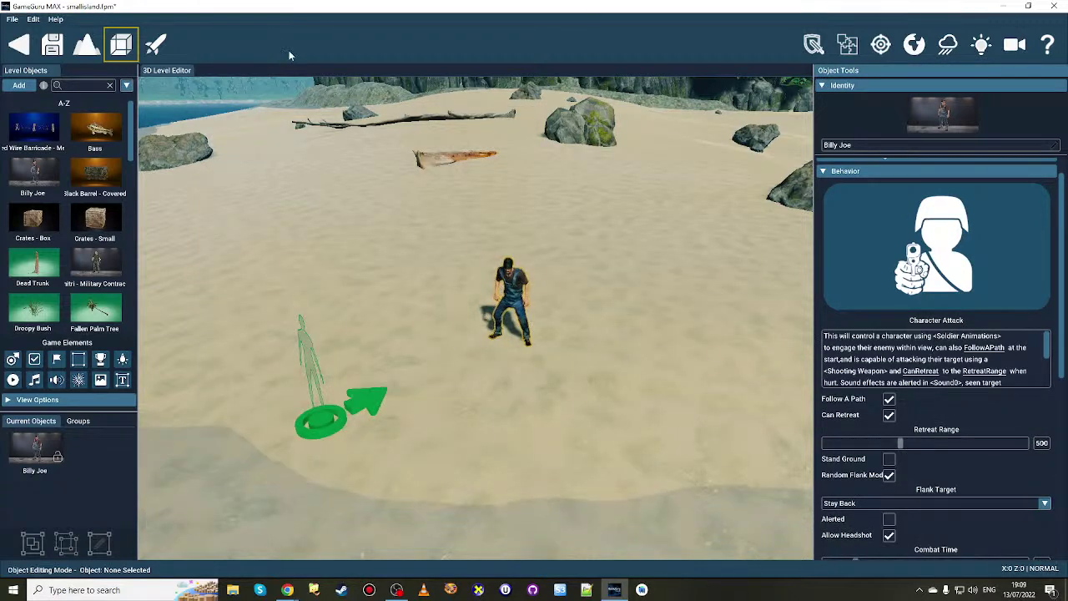
click(155, 44)
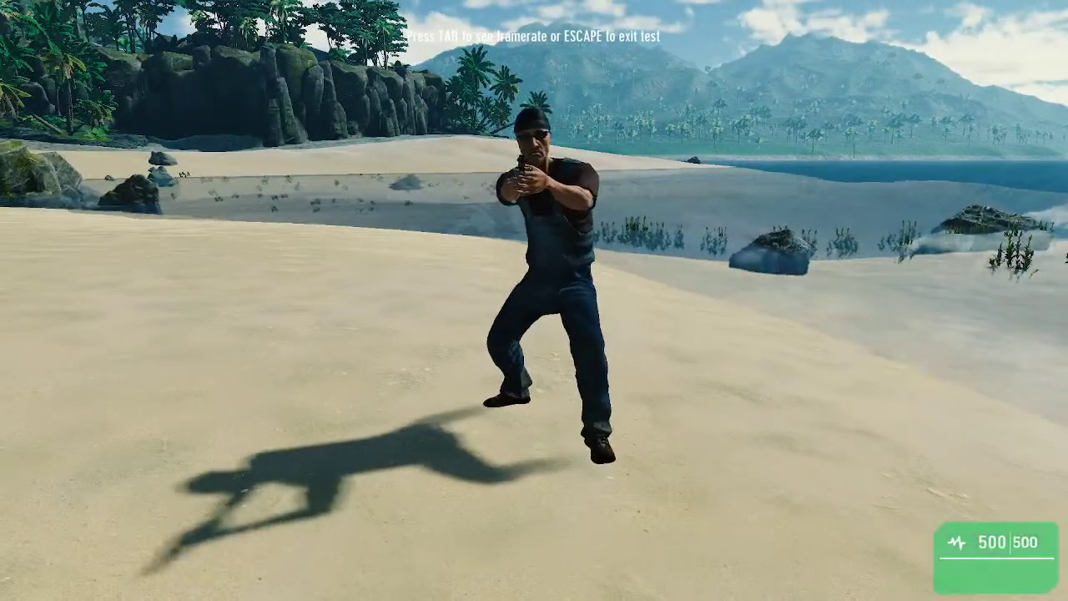
key(Escape)
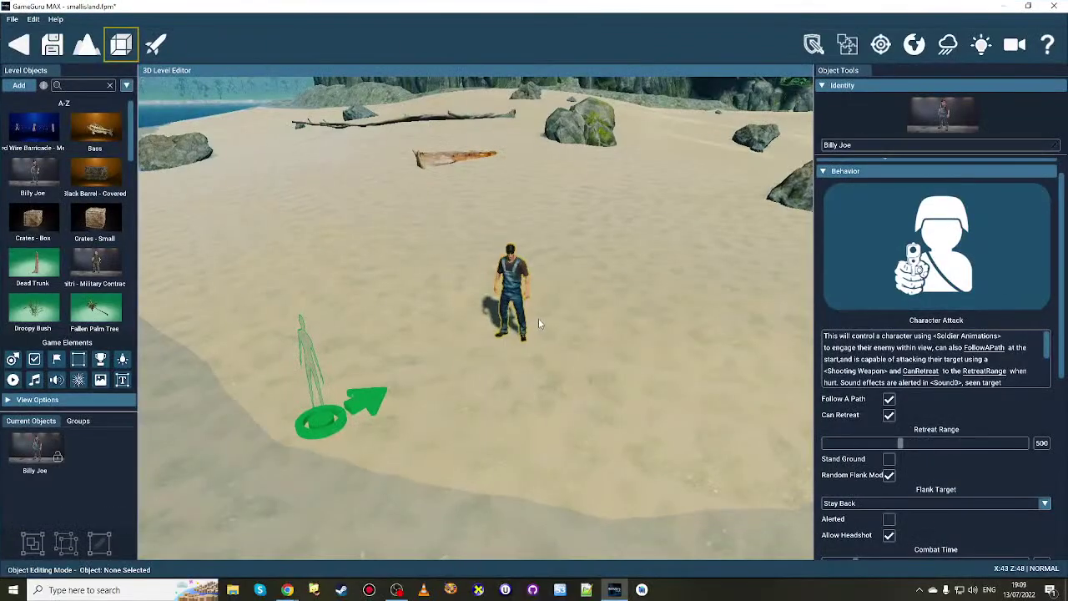
- Equip Billy Joe with the Assault Rifle, move around him in a level test to watch his stance, and return to the editor
scroll(909, 450, down, 5)
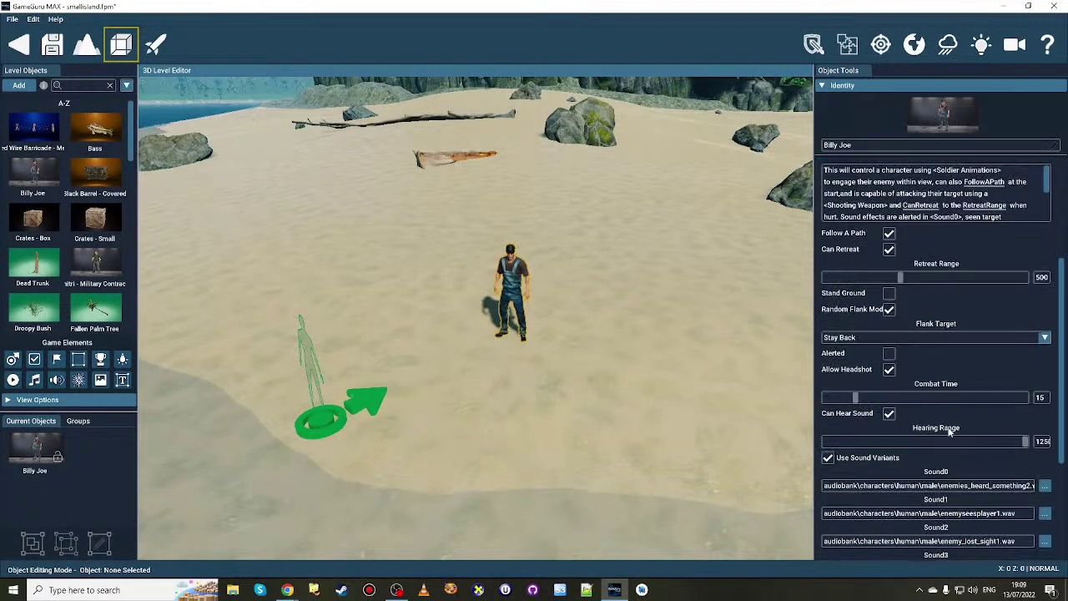
click(870, 409)
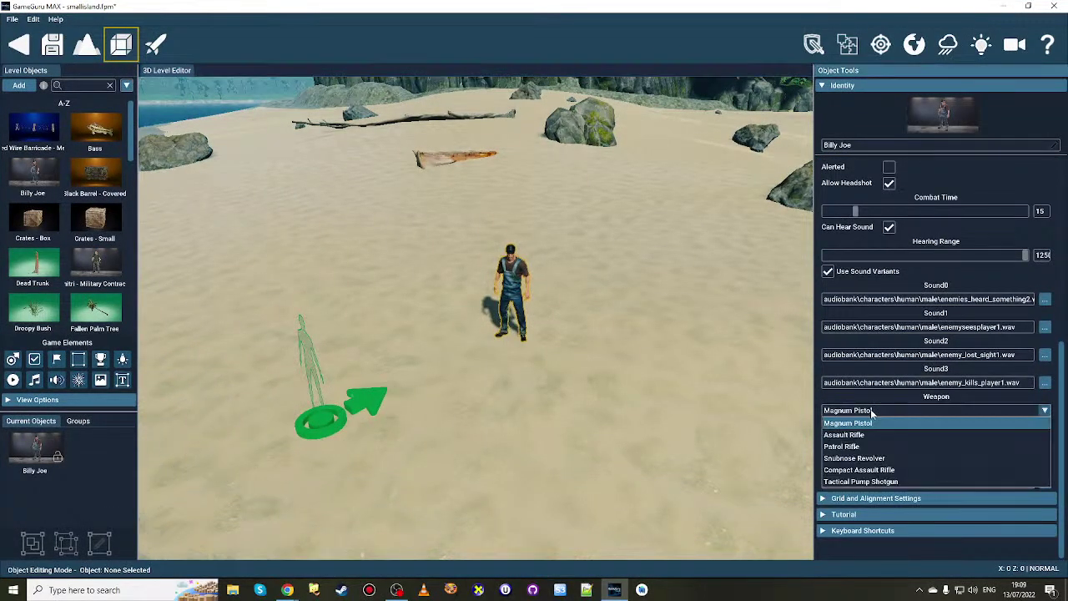
click(915, 437)
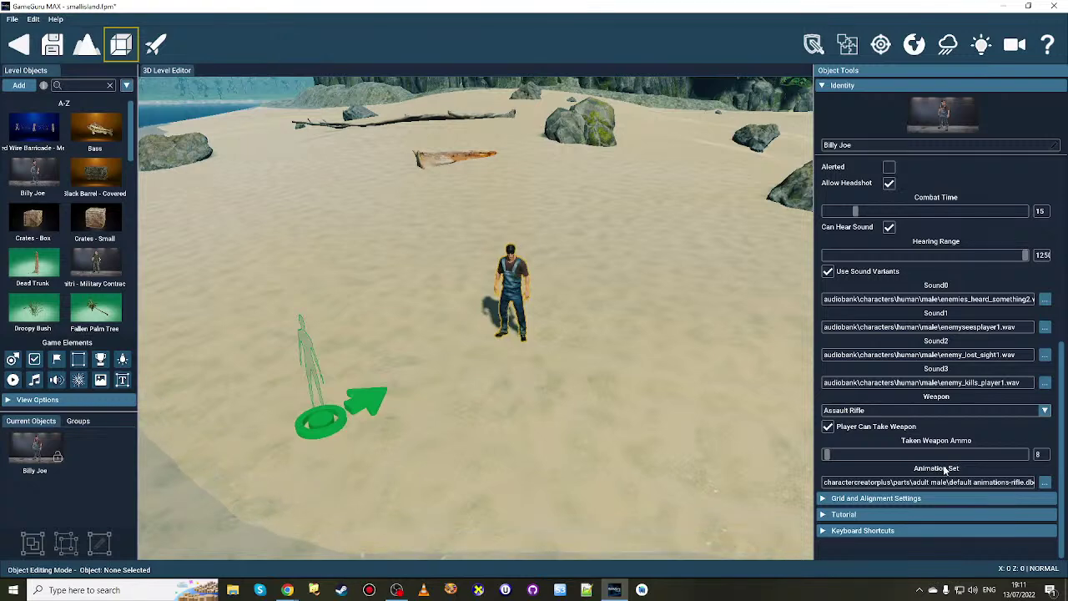
click(156, 46)
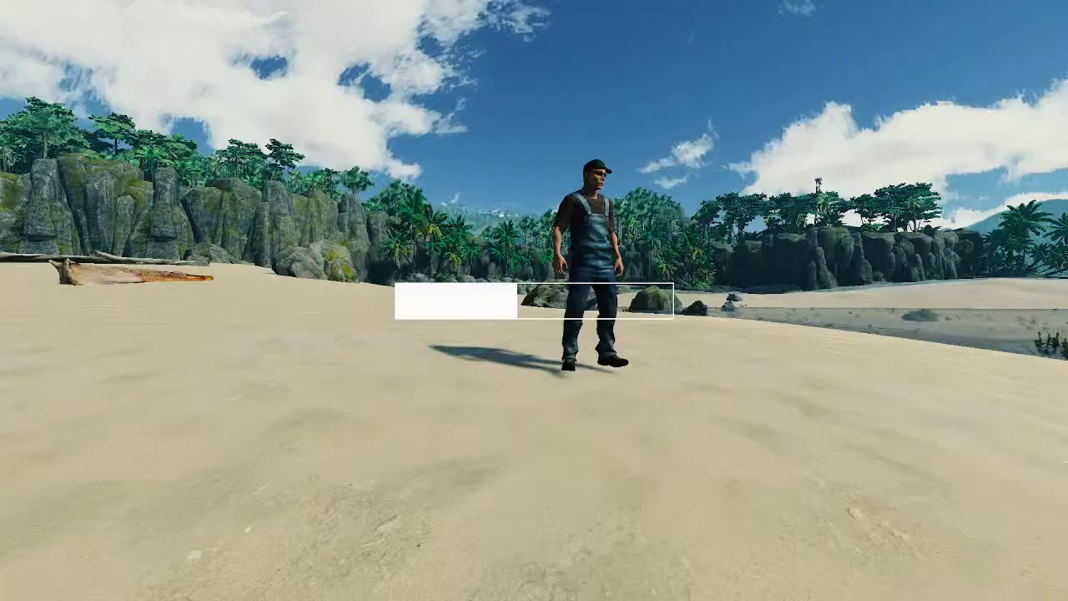
key(w)
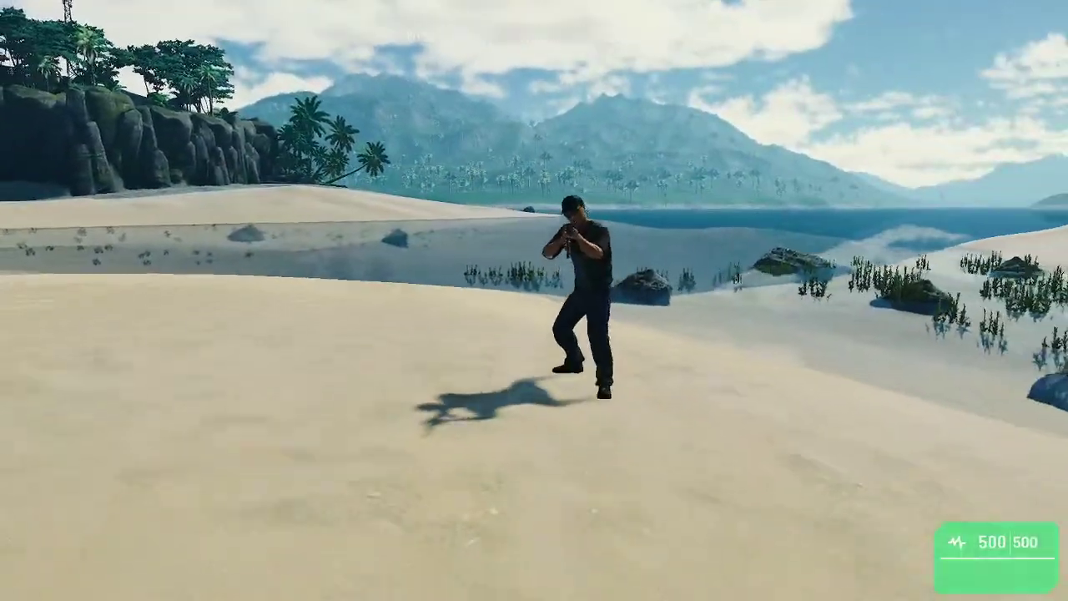
key(s)
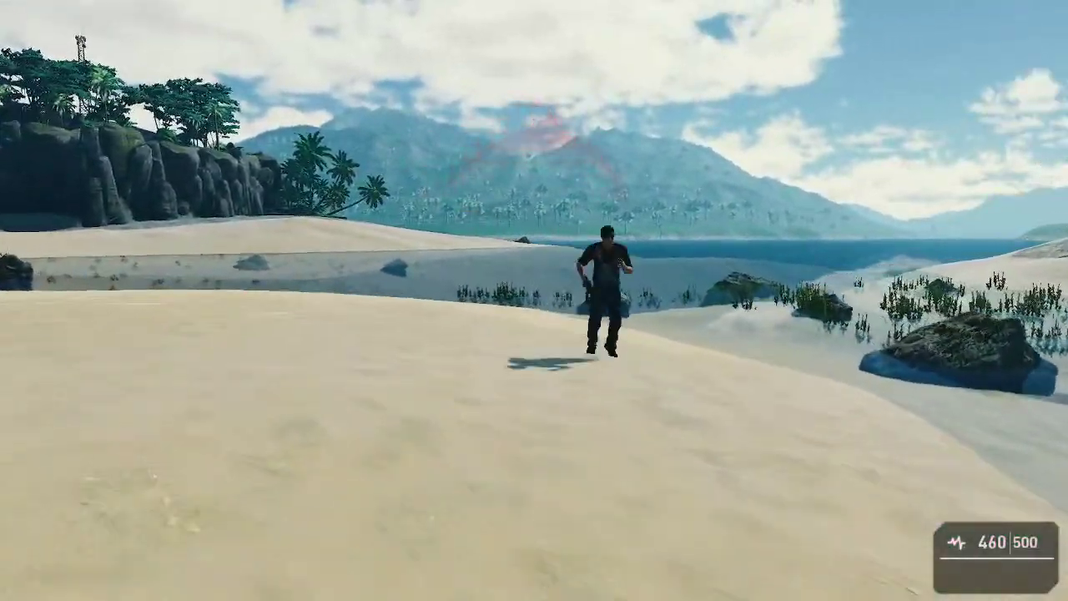
key(d)
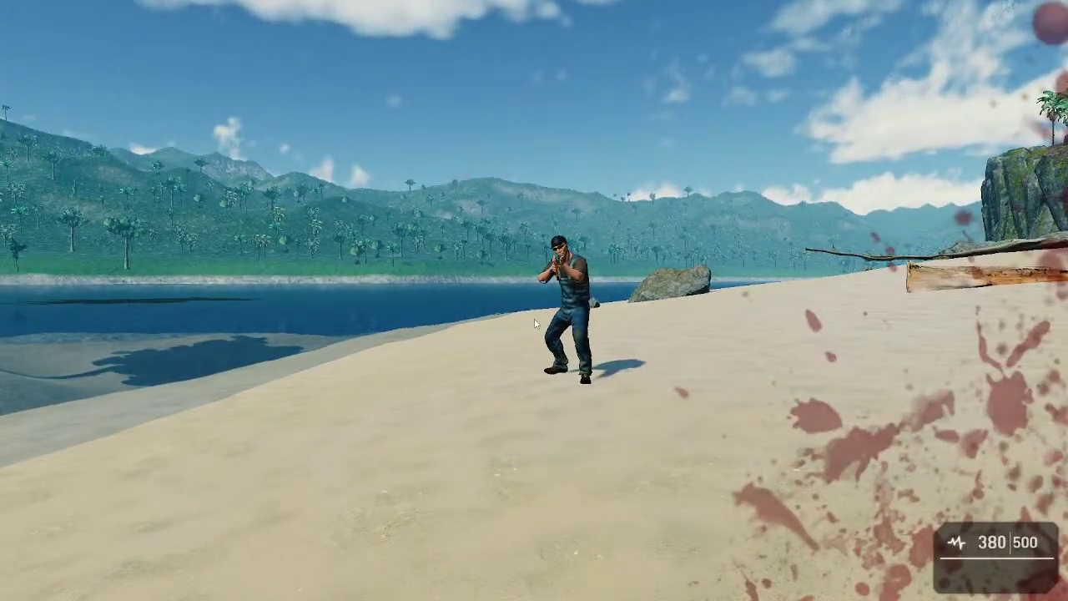
key(Escape)
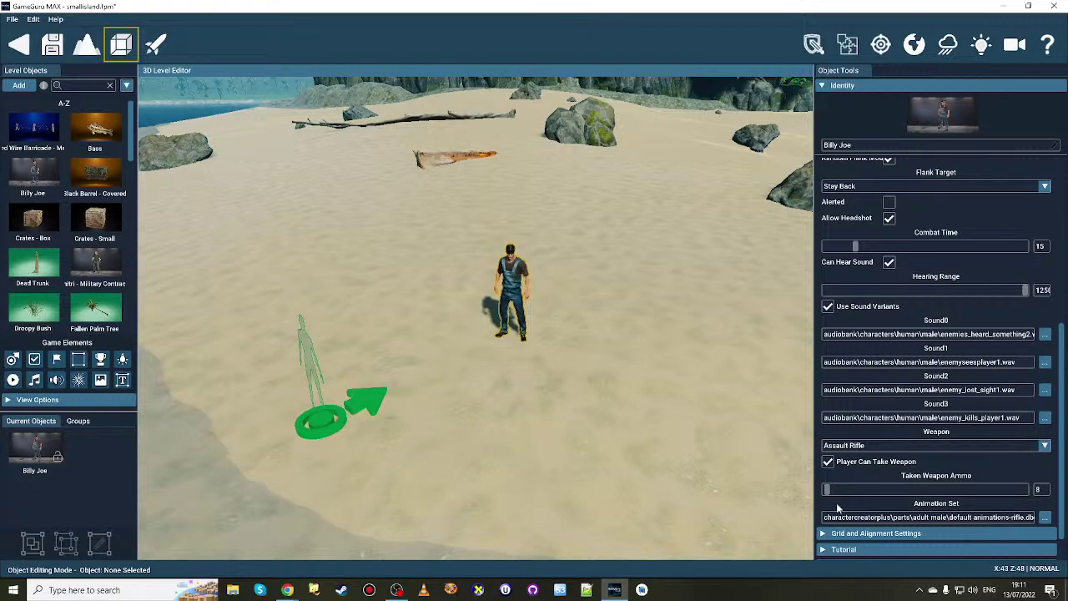
- Browse for a new Billy Joe animation set, opening the Max\Files folder of GameGuru Wicked MAX Build Area in BUILDS
scroll(886, 488, down, 2)
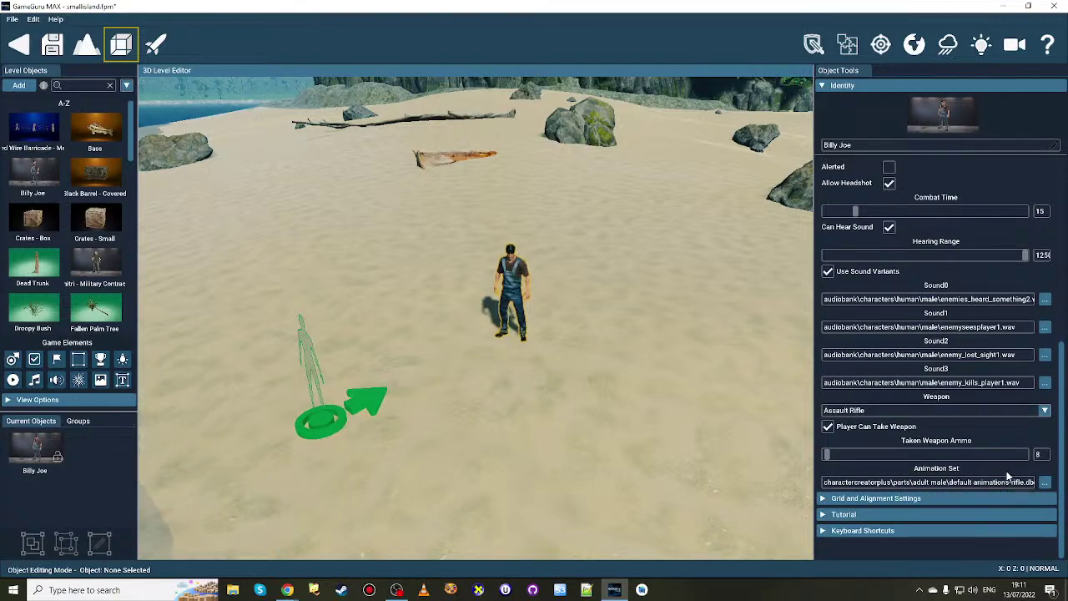
click(1045, 484)
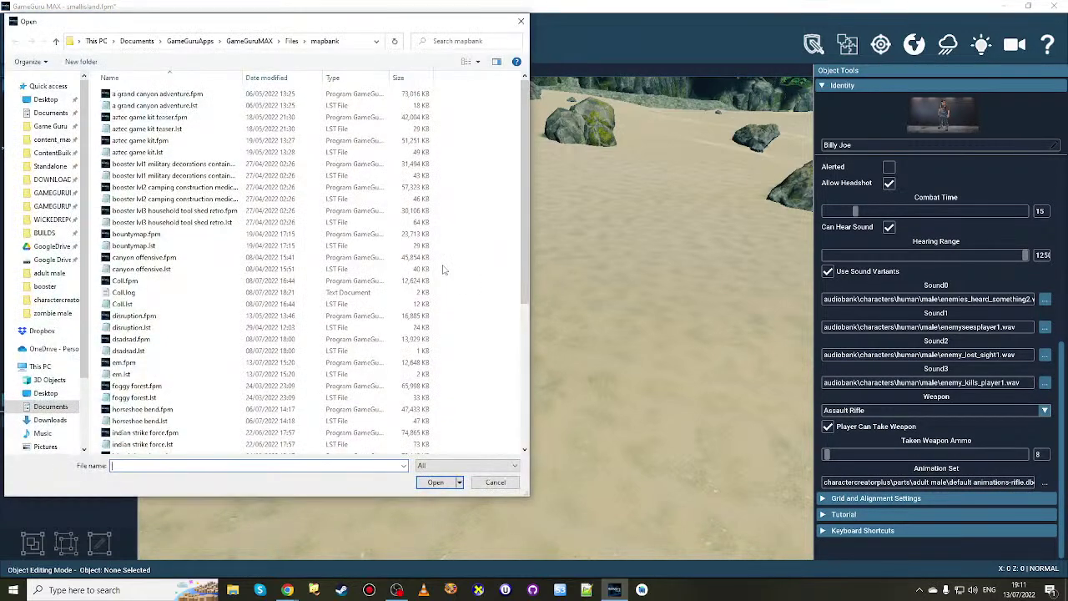
click(10, 87)
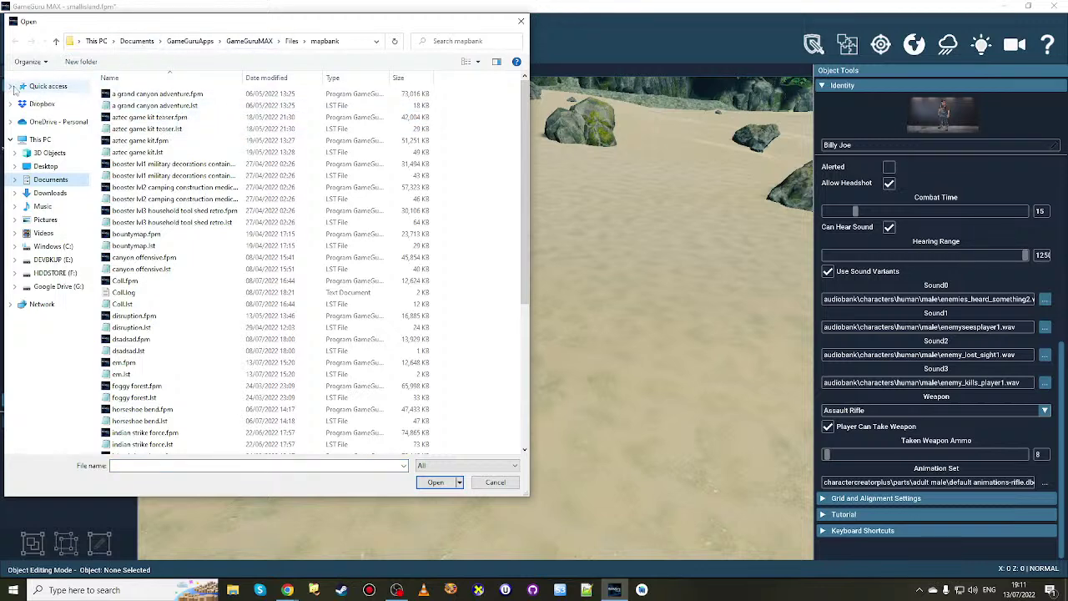
click(12, 87)
click(54, 179)
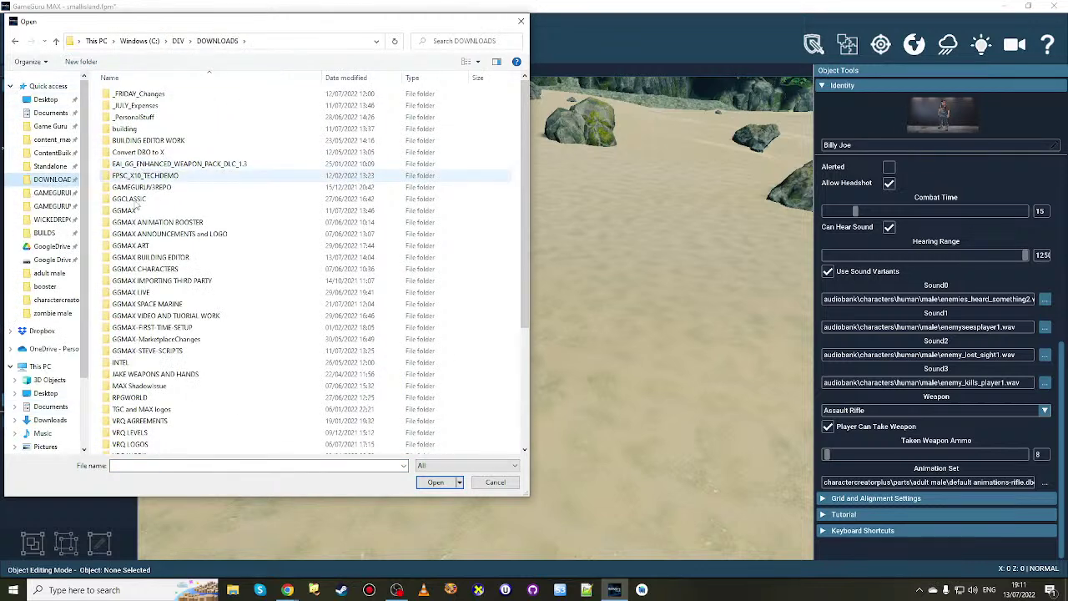
click(46, 233)
double_click(142, 117)
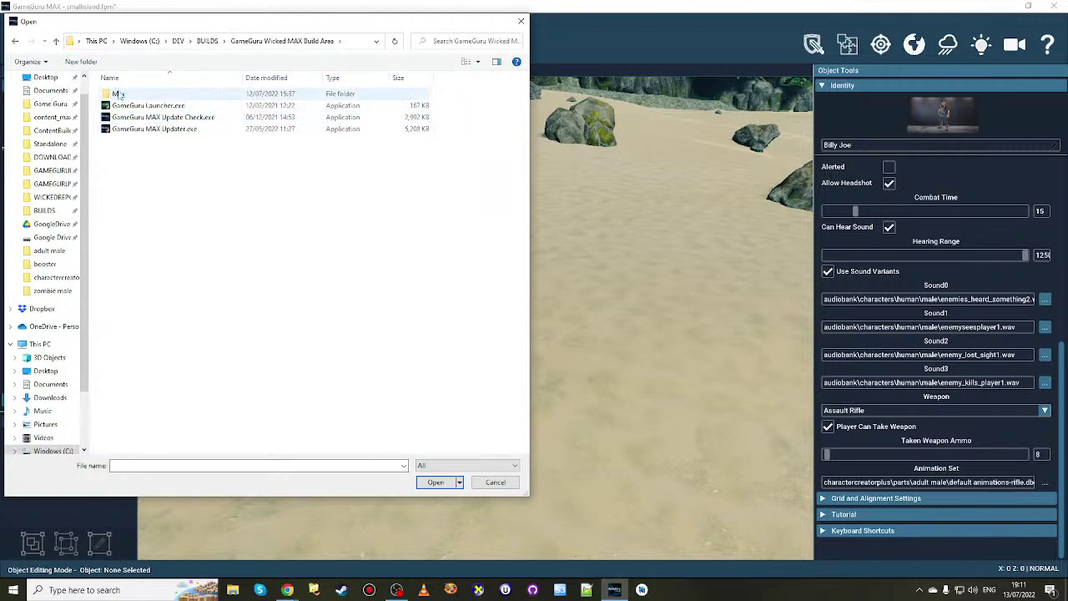
double_click(119, 94)
double_click(129, 106)
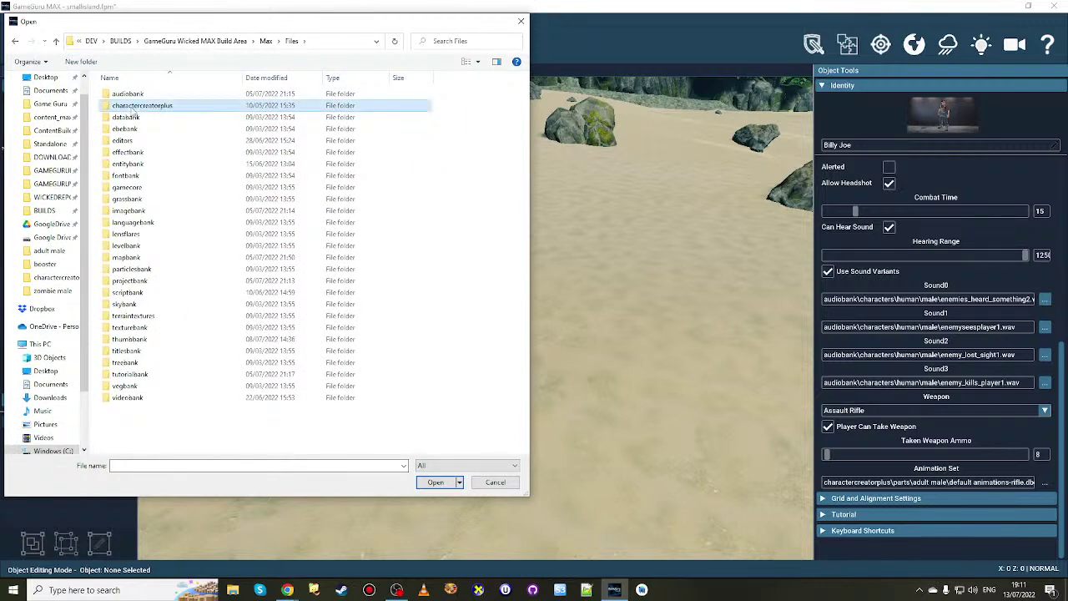
- Load default animations-rifle-lowered.dbo from charactercreatorplus\parts\adult male as Billy Joe's animation set
double_click(140, 106)
double_click(132, 96)
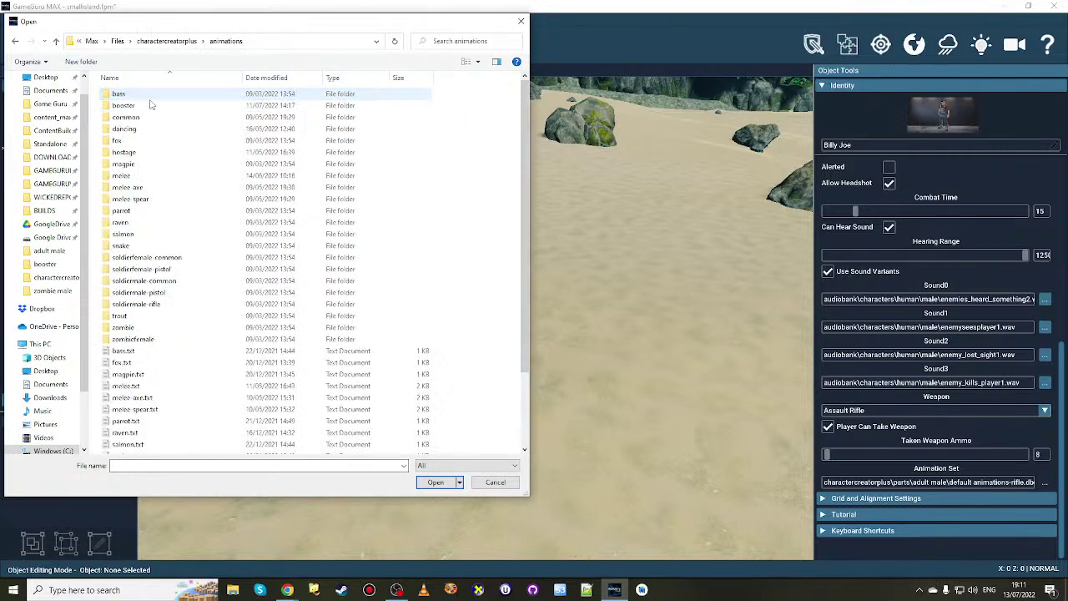
click(200, 41)
double_click(119, 104)
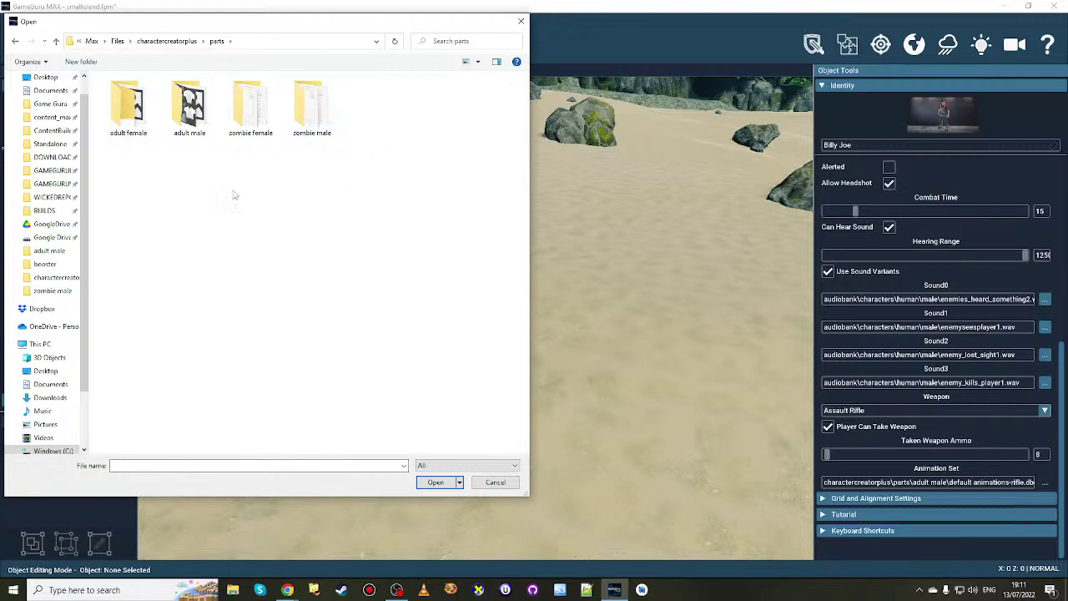
double_click(190, 106)
drag(525, 90, 526, 438)
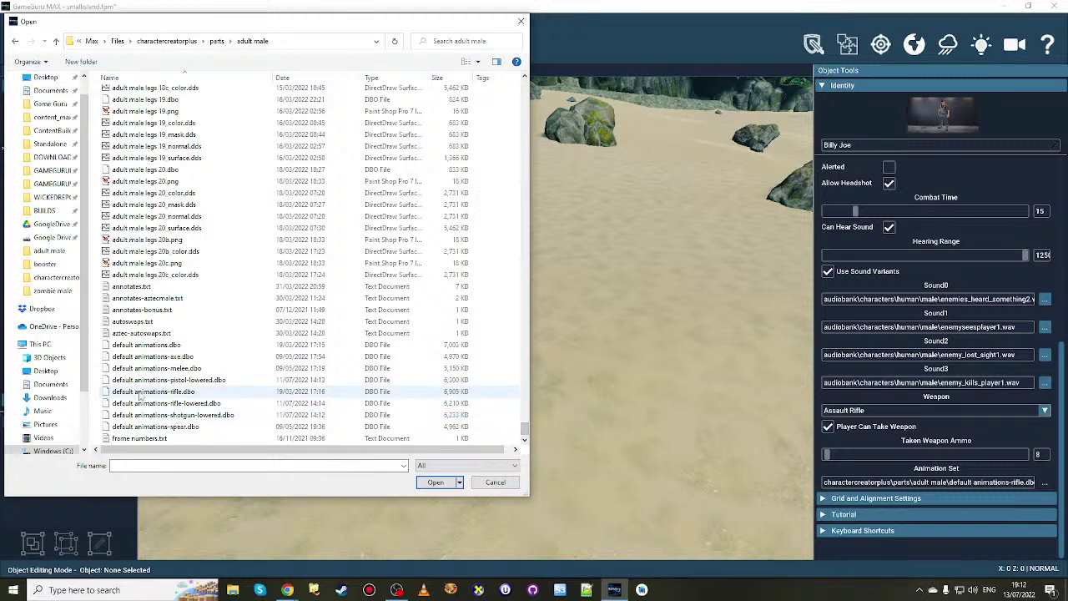
double_click(199, 404)
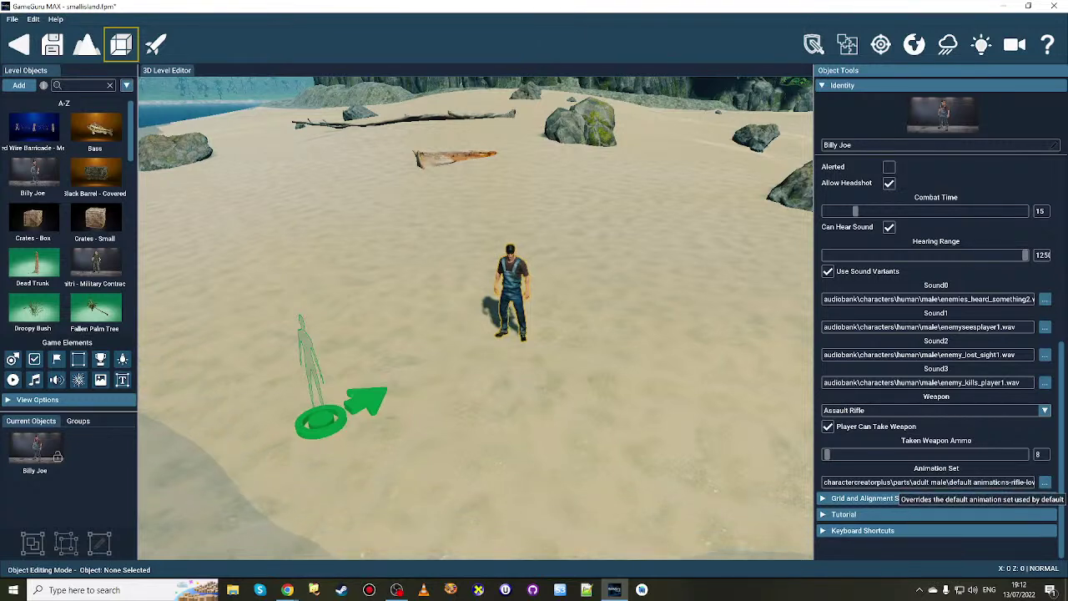
- Test the level to watch Billy Joe's lowered-rifle animations up close, and return to the editor
click(157, 51)
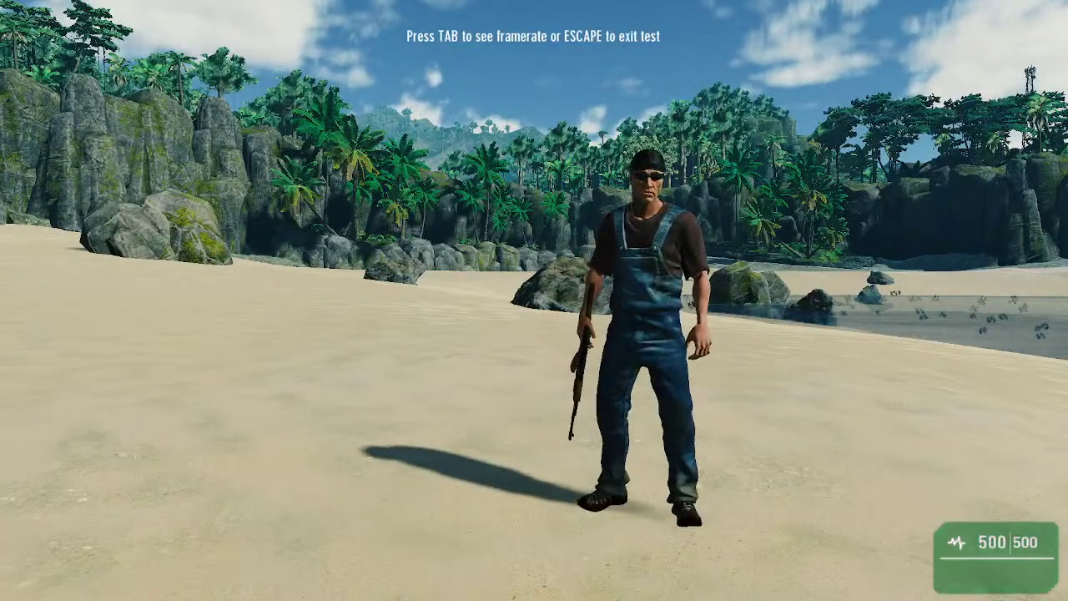
key(w)
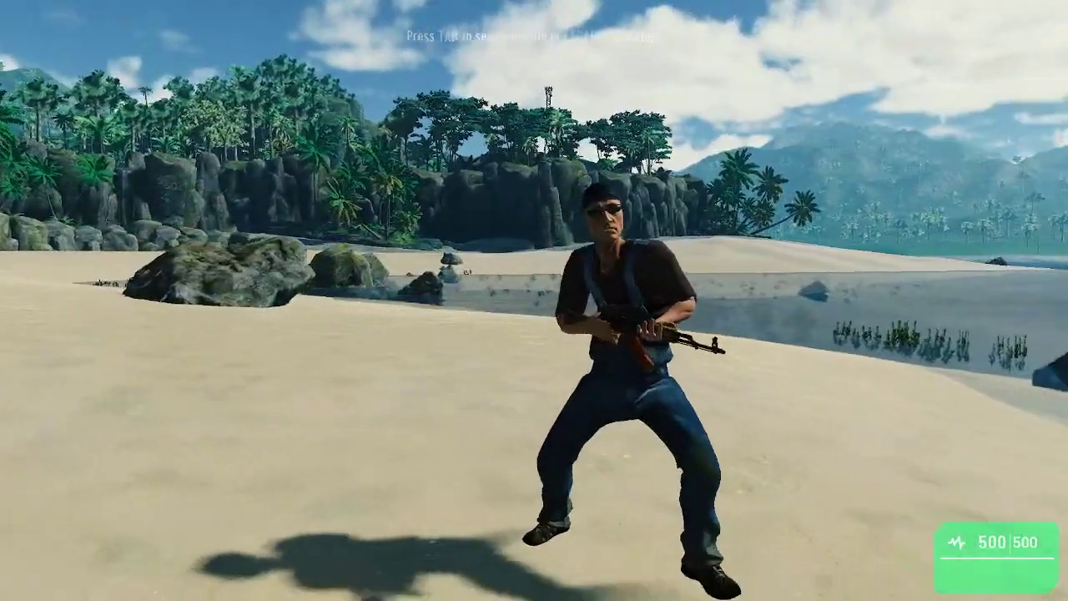
key(Escape)
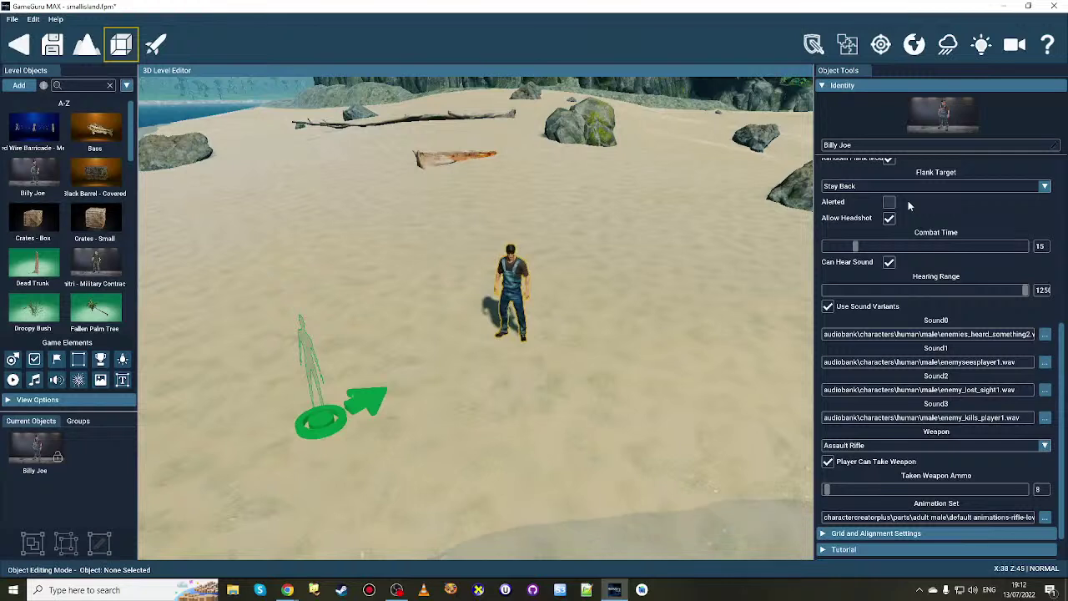
- Set Billy Joe's flank target to Get Close and turn off random flank mode
scroll(922, 224, up, 5)
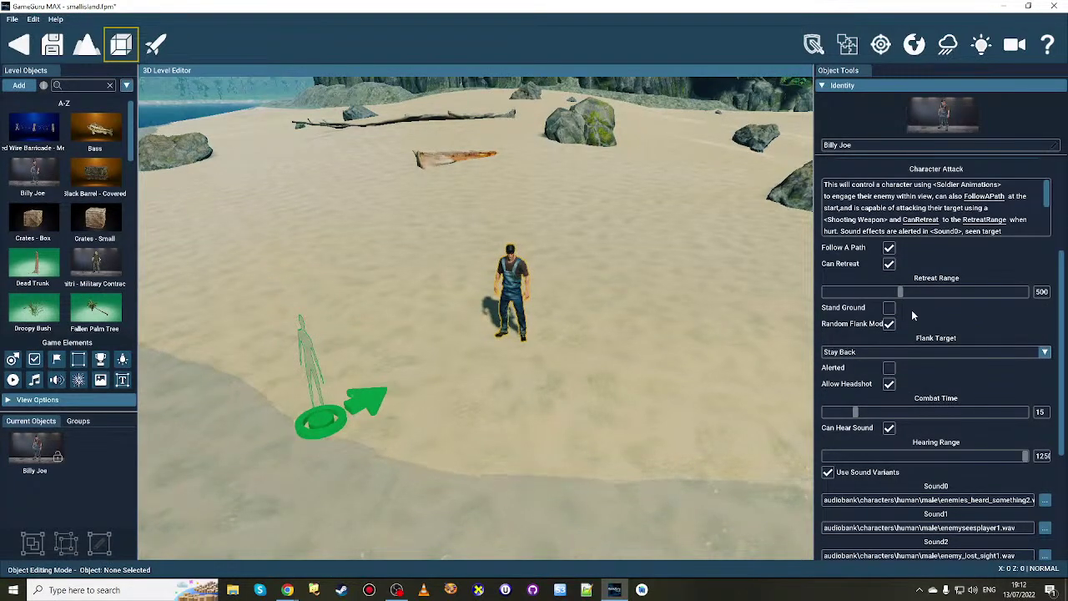
click(918, 352)
click(854, 374)
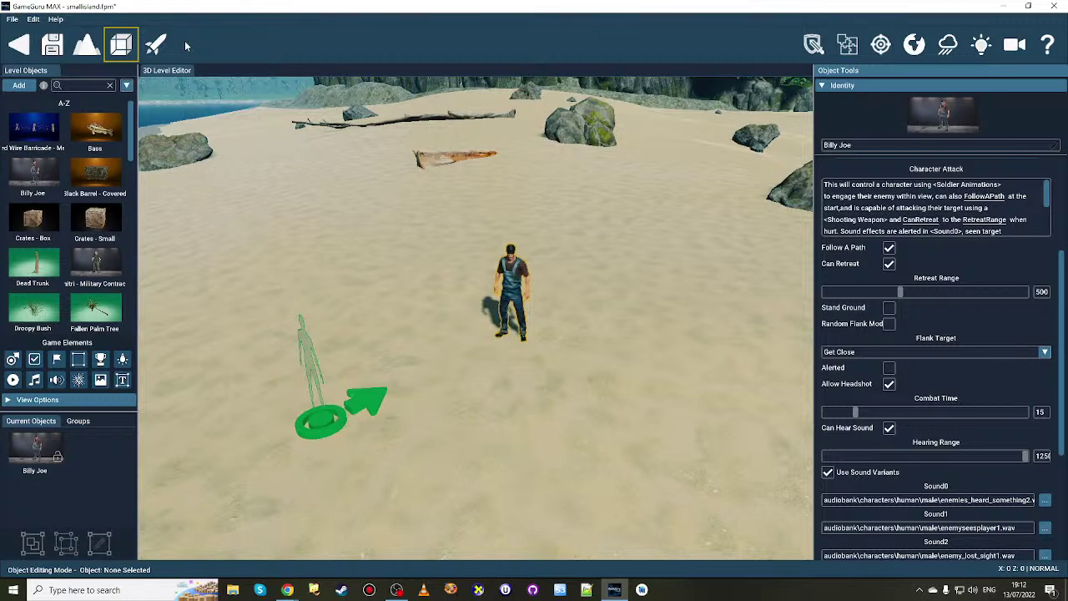
- Test the level to watch Billy Joe attack with the Get Close flank target, and return to the editor
click(160, 46)
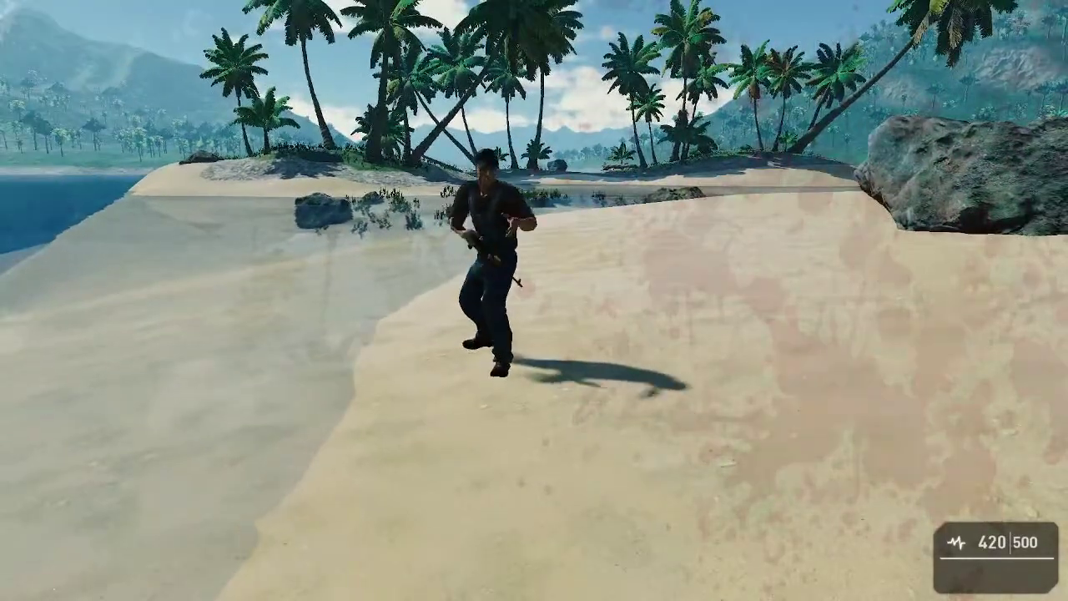
key(Escape)
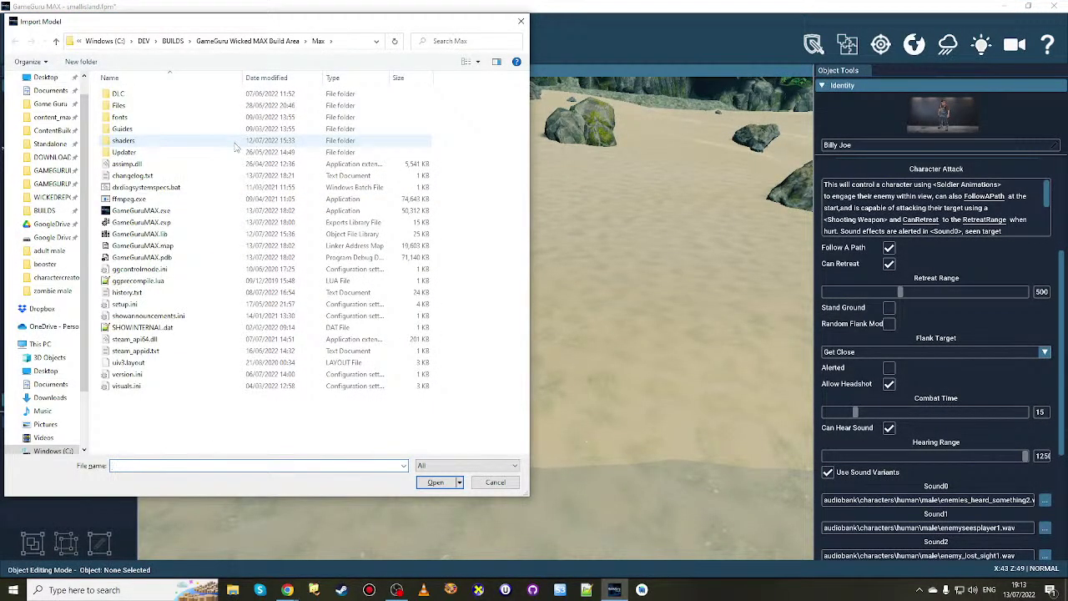
- Open Actor.dbo from Files\charactercreatorplus in the model importer and look through its animation list
double_click(176, 106)
double_click(156, 106)
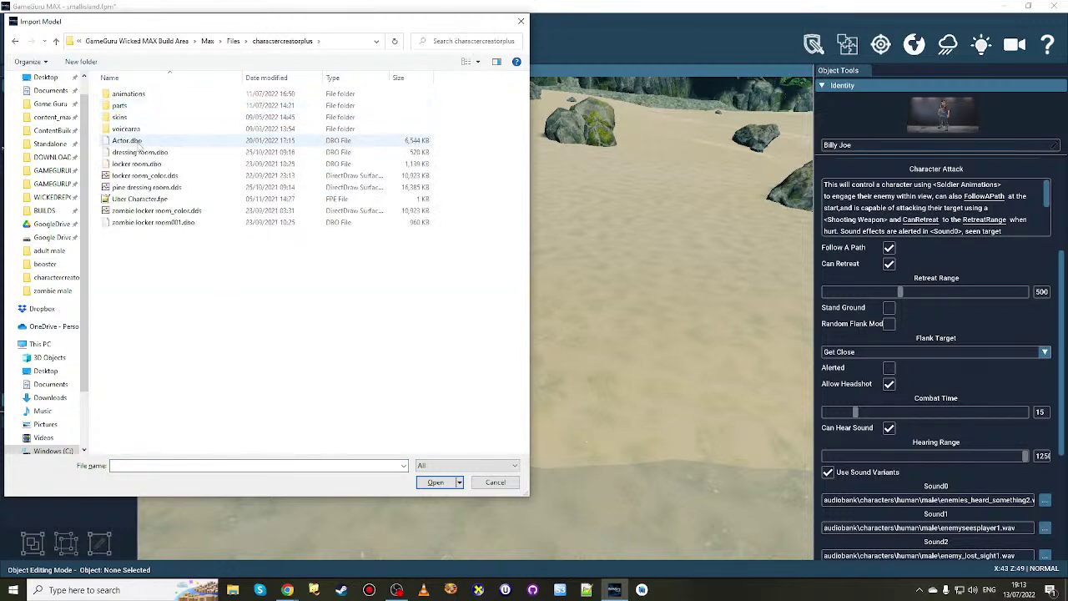
double_click(175, 164)
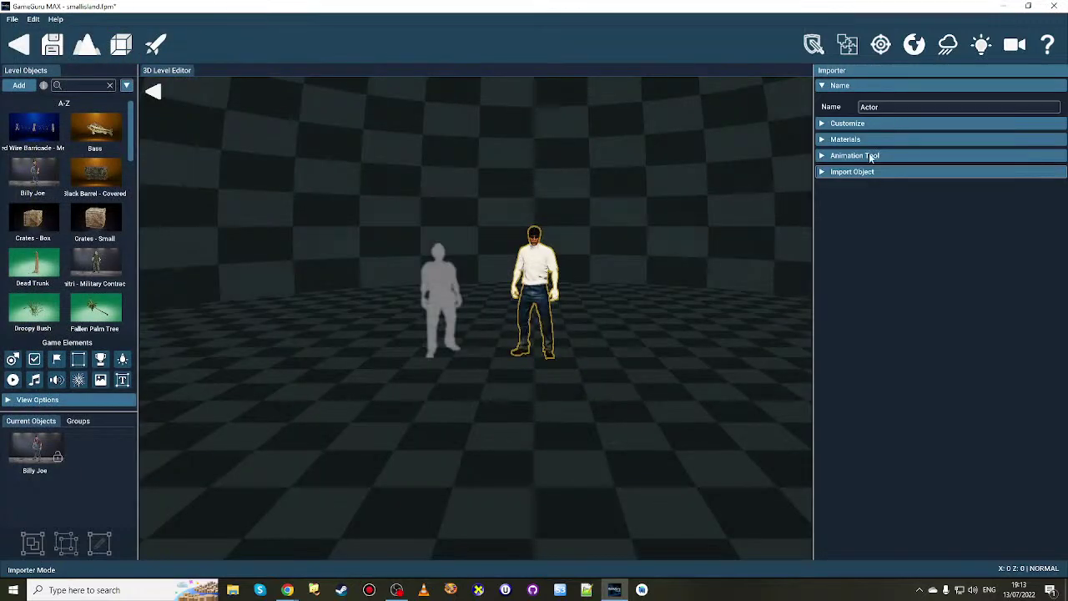
click(870, 156)
scroll(968, 411, down, 15)
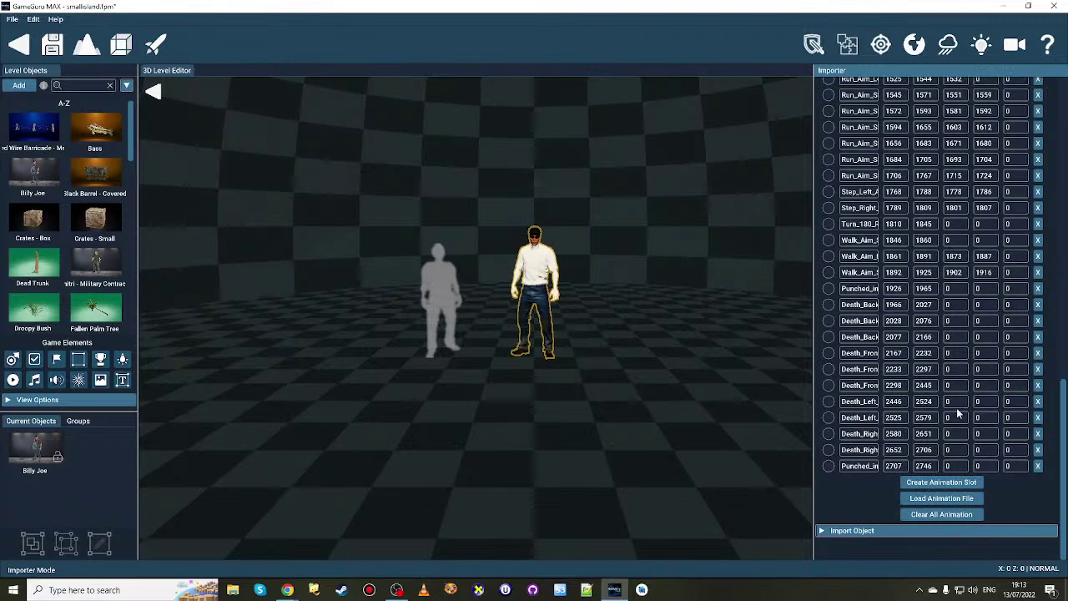
scroll(958, 412, up, 15)
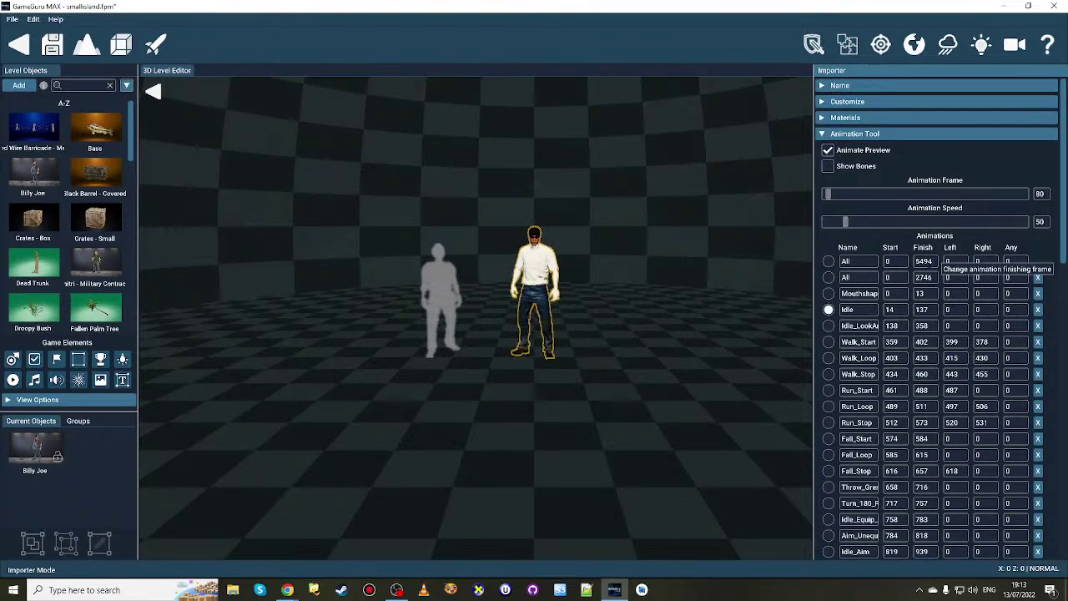
scroll(929, 266, down, 15)
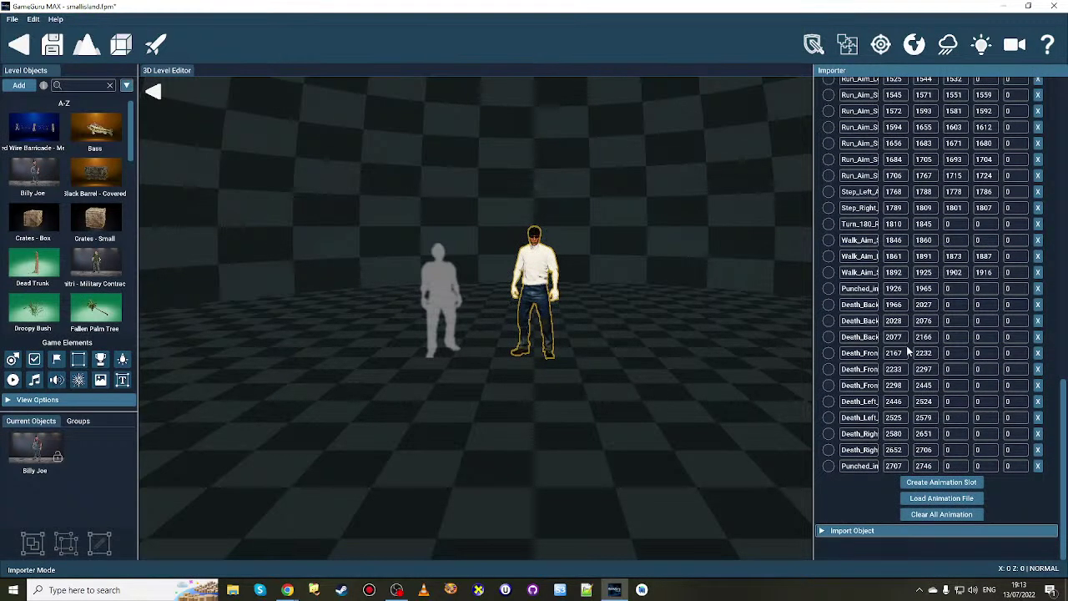
- Clear all of the actor's animations and load soldiermale-rifle-lowered.txt from the animations\booster folder
click(942, 515)
click(941, 294)
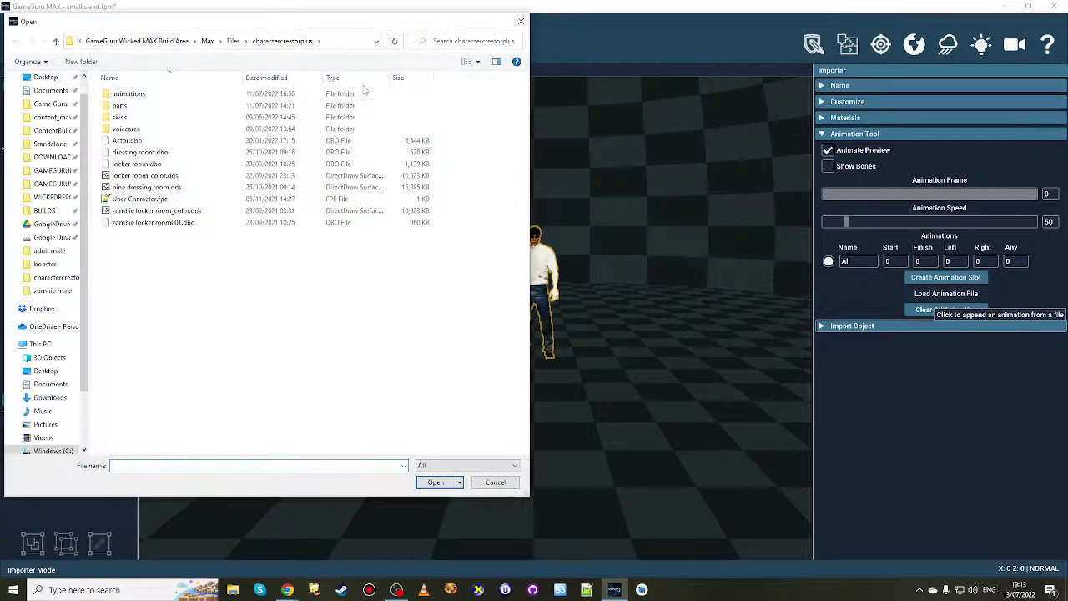
double_click(130, 93)
double_click(148, 105)
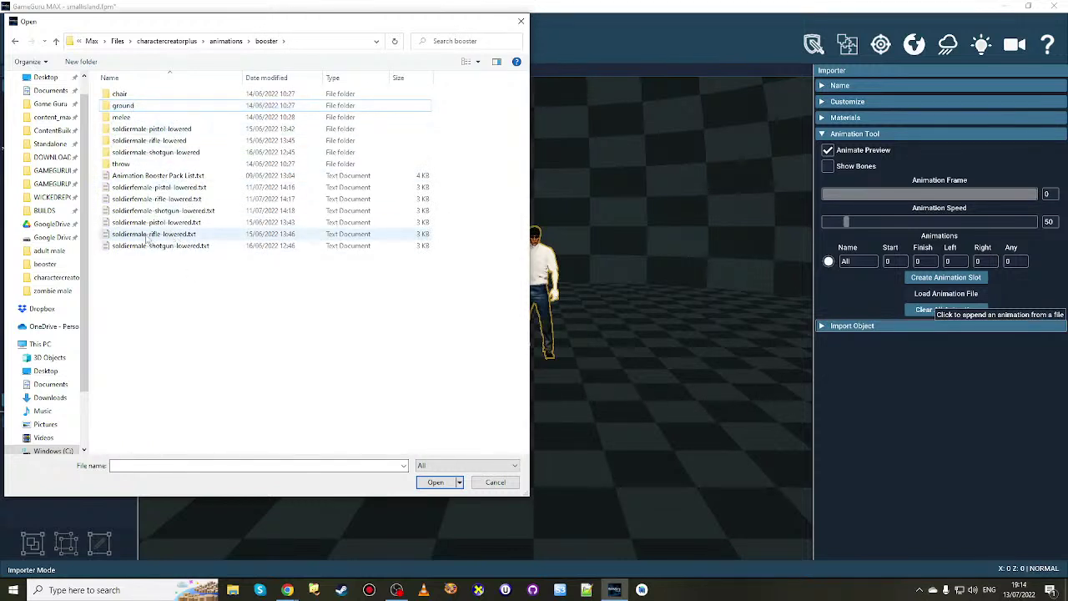
double_click(186, 239)
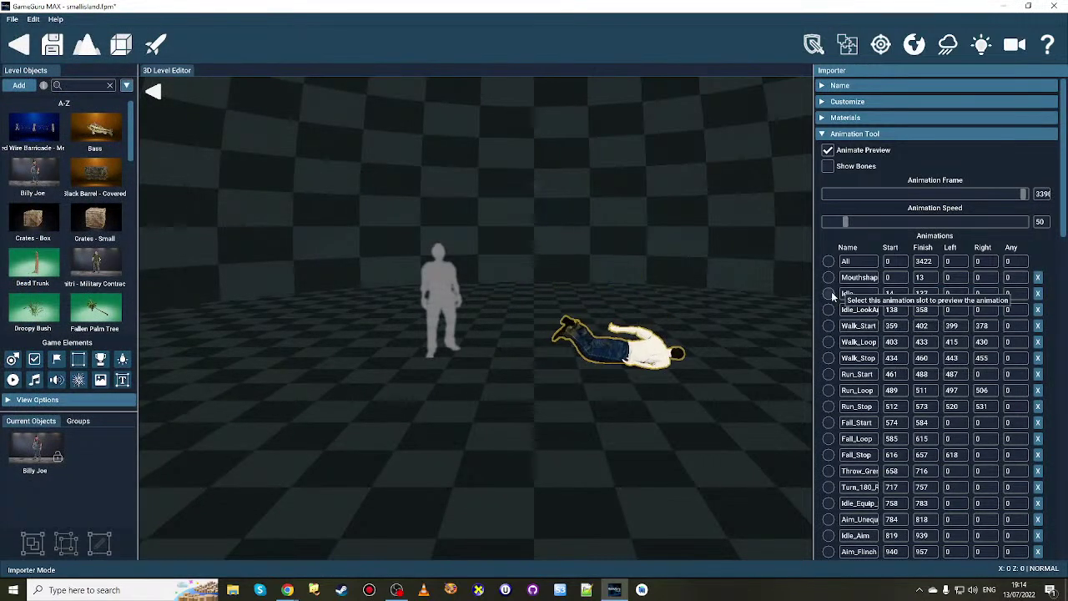
- Preview the actor's Idle and Idle_Aim animations up close
click(827, 293)
scroll(911, 349, down, 5)
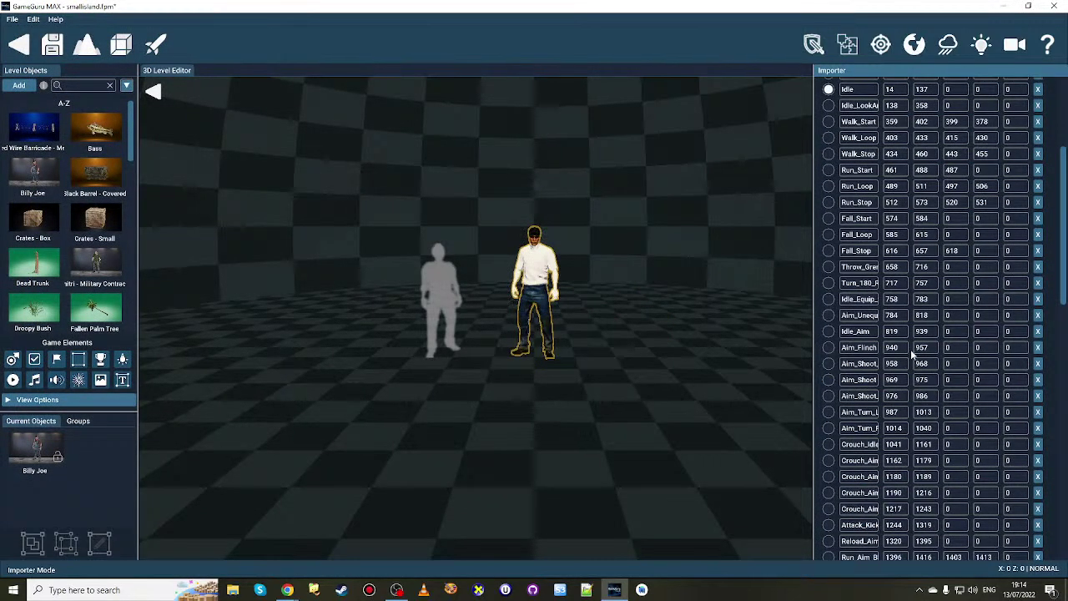
click(828, 331)
scroll(476, 317, up, 8)
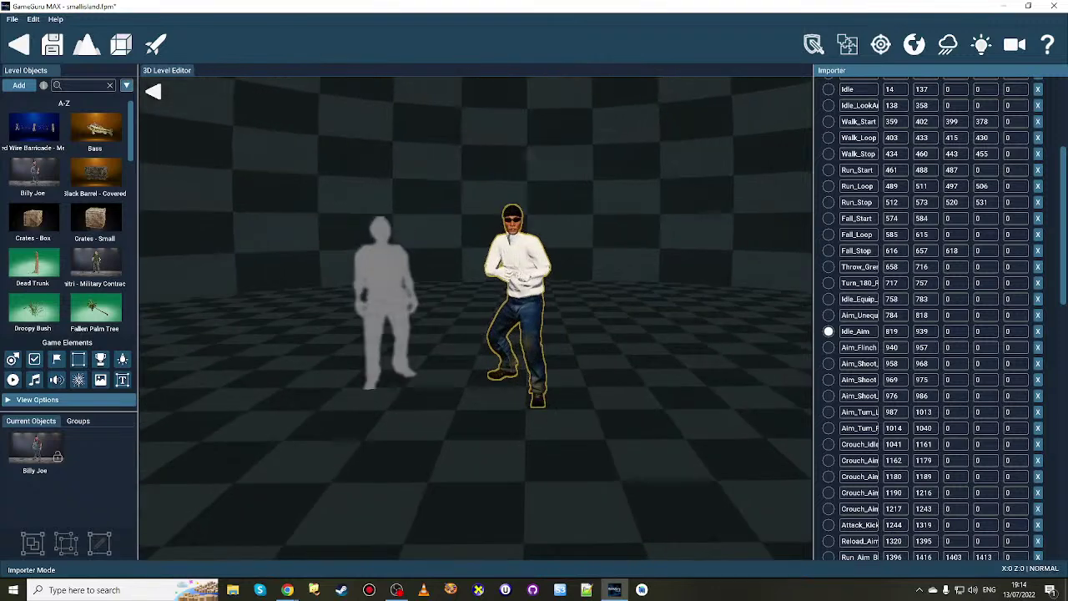
scroll(476, 317, down, 4)
scroll(654, 359, down, 4)
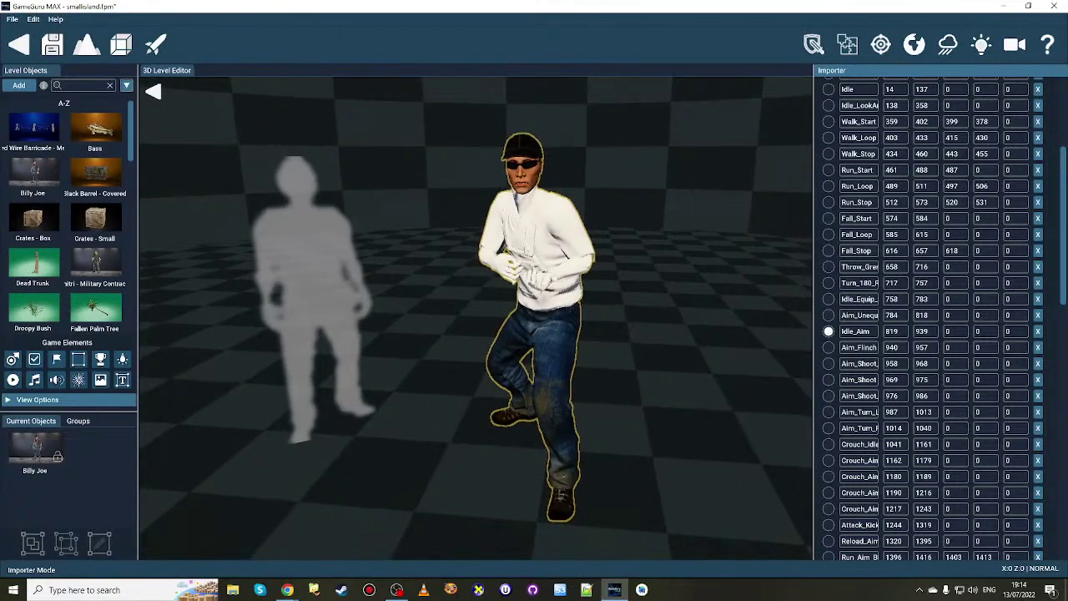
scroll(653, 360, up, 2)
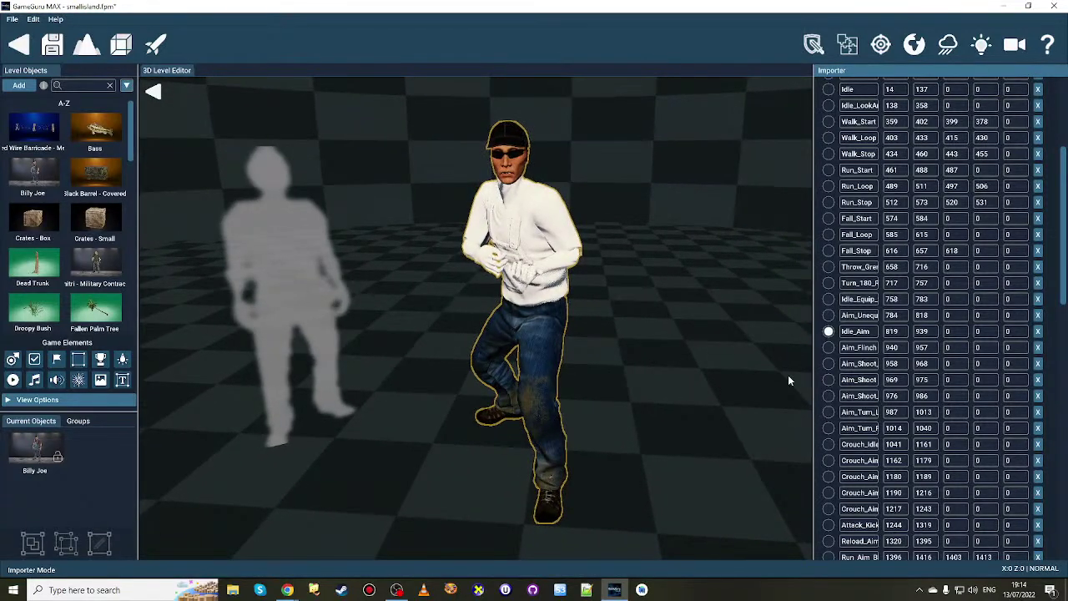
- Preview the three Aim_Shoot animations and both Aim_Turn animations on the actor, and leave the importer
click(828, 364)
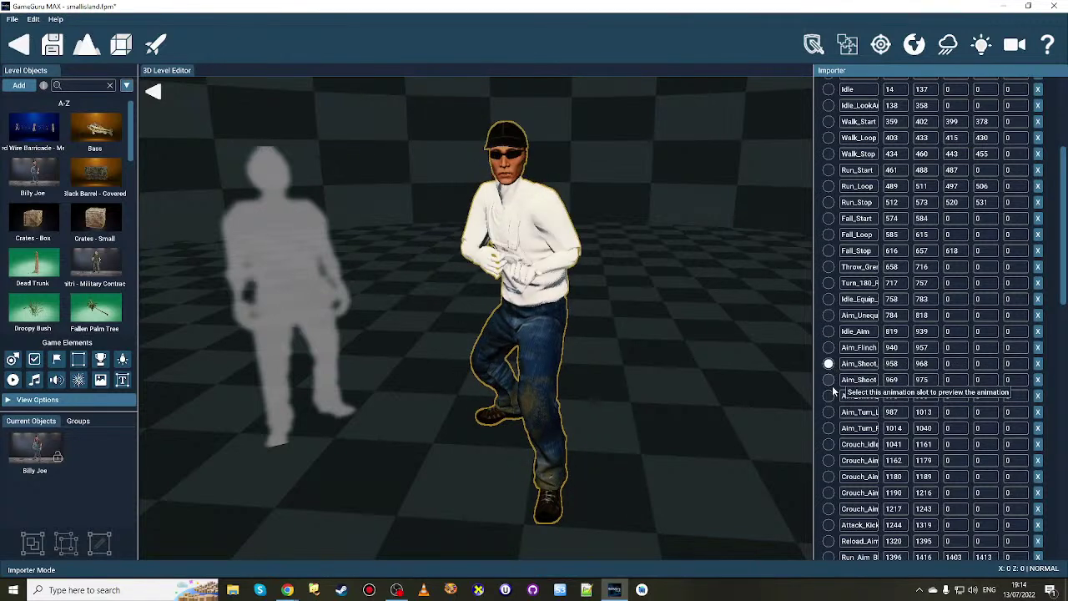
click(828, 380)
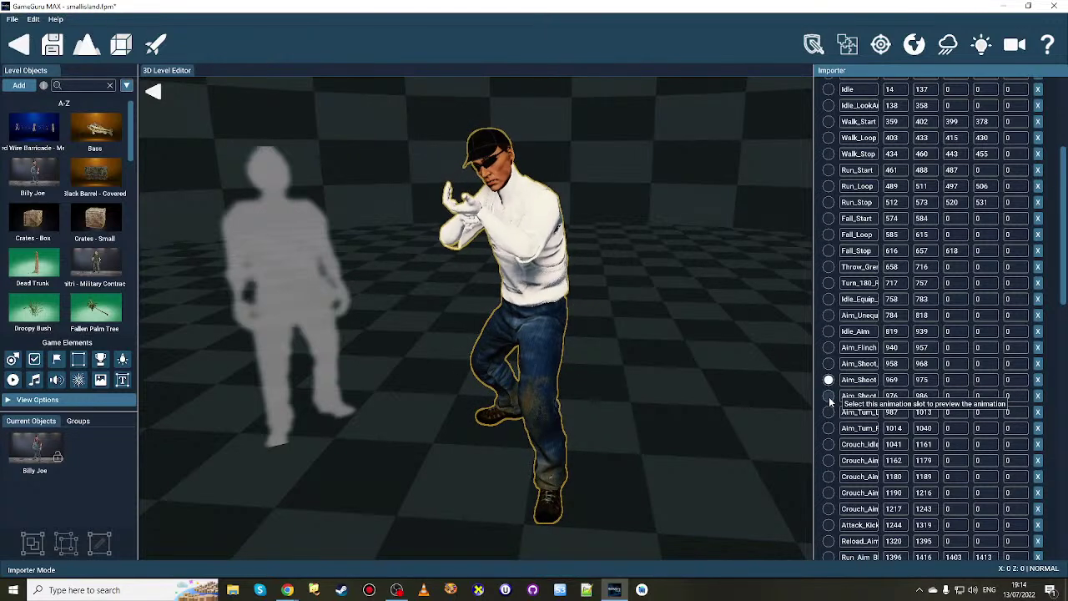
click(829, 396)
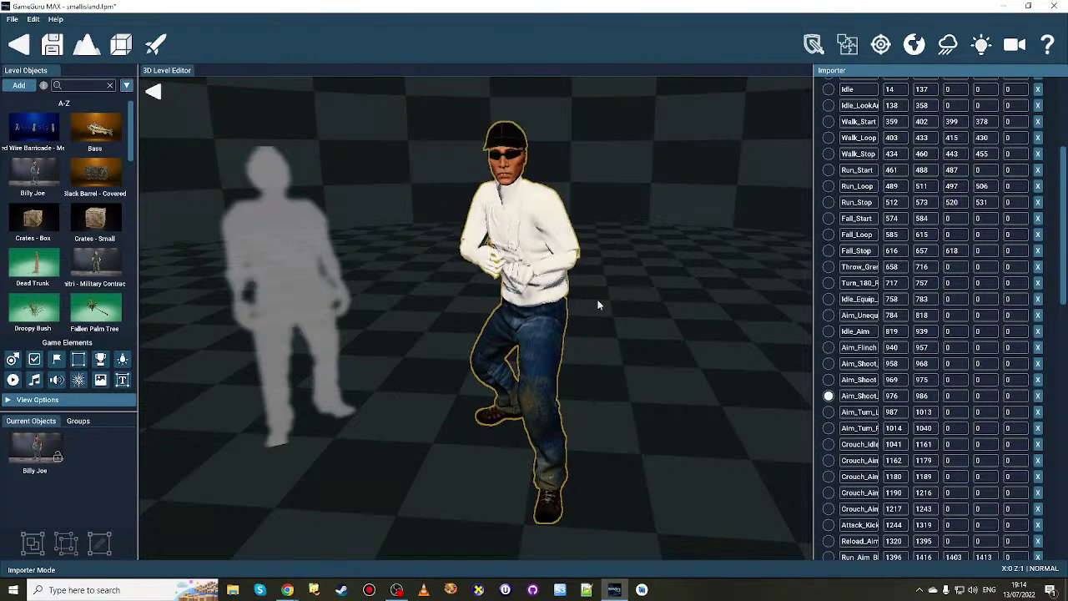
click(829, 412)
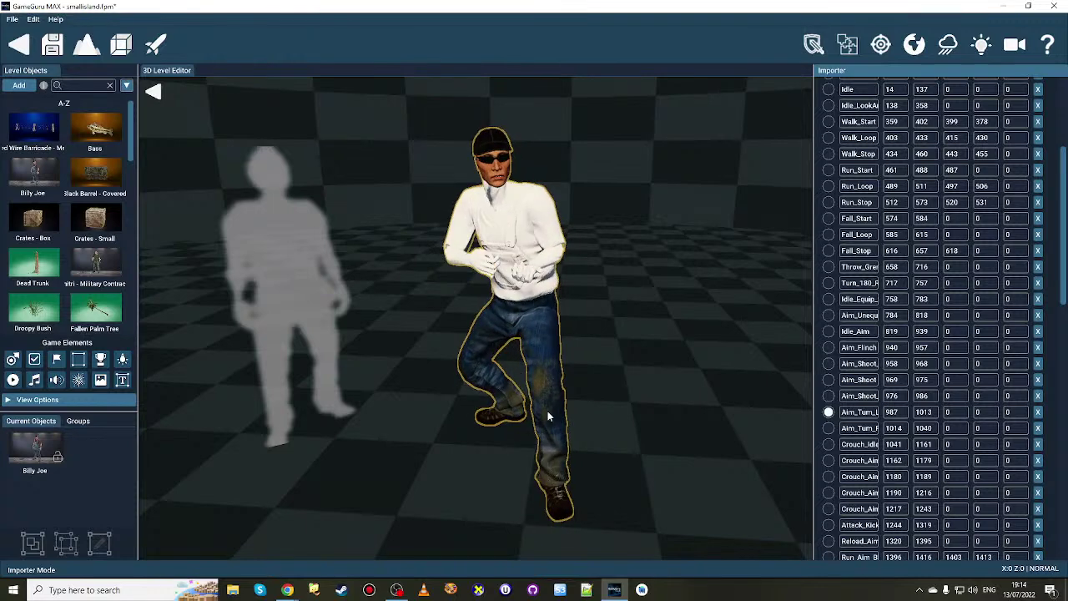
click(828, 428)
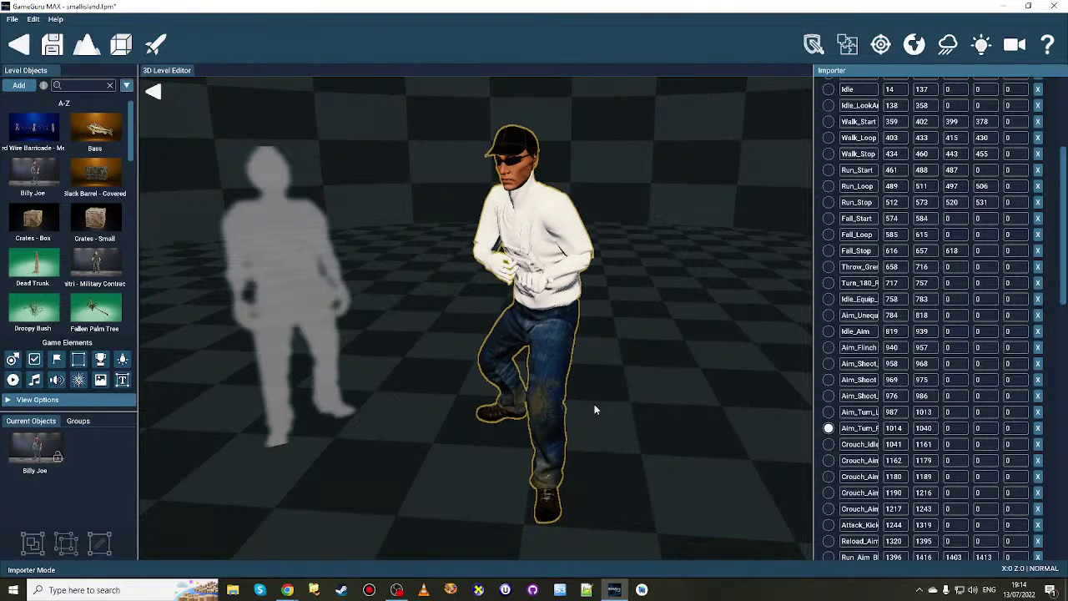
click(828, 412)
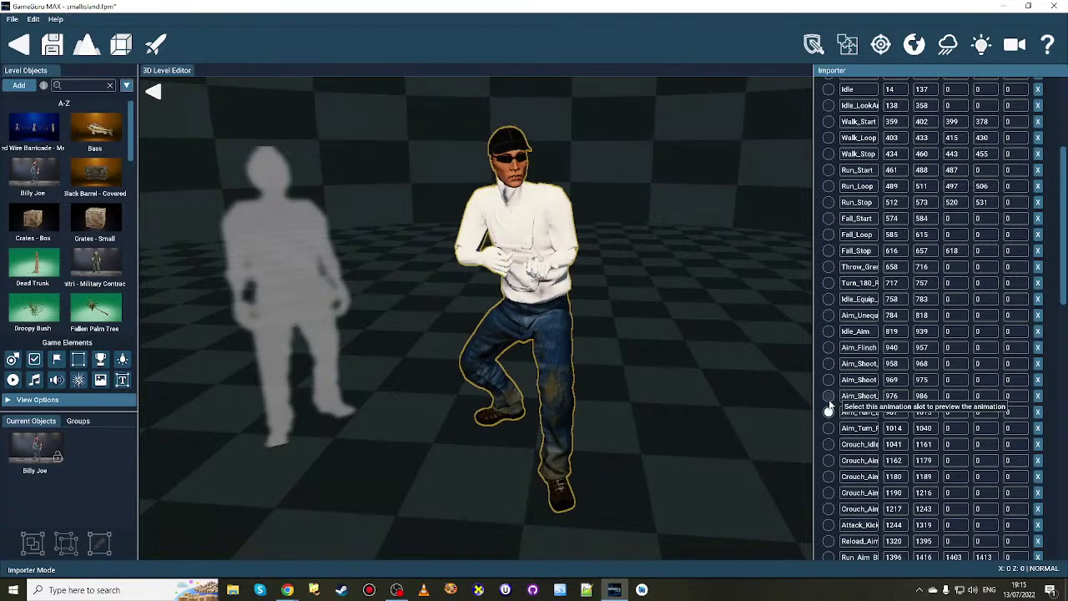
click(153, 92)
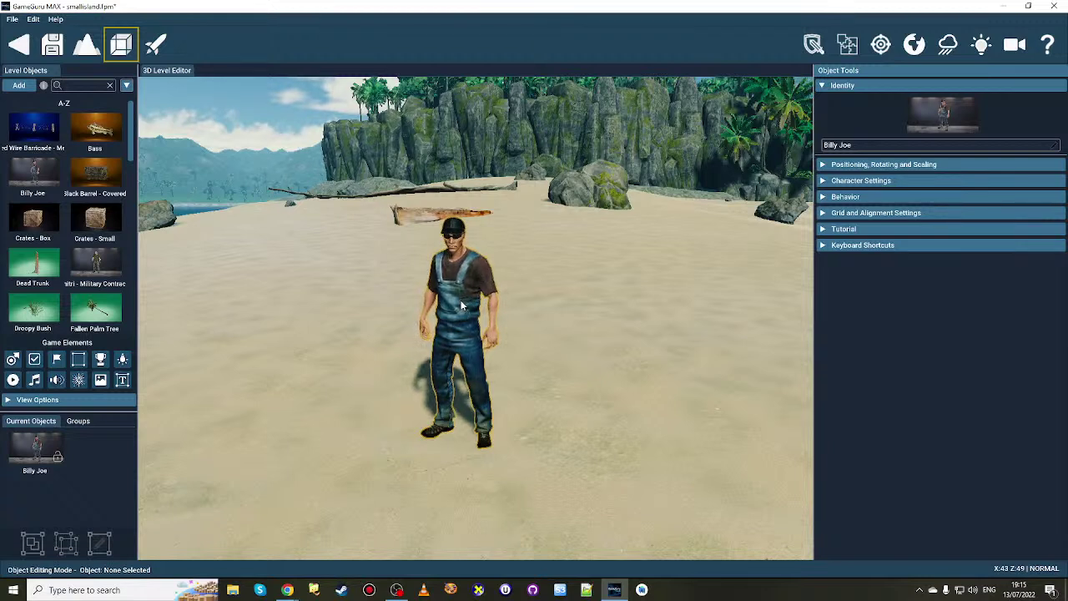
- Replace Billy Joe's behavior with Melee Attack from the People category of the Behavior Library
click(882, 197)
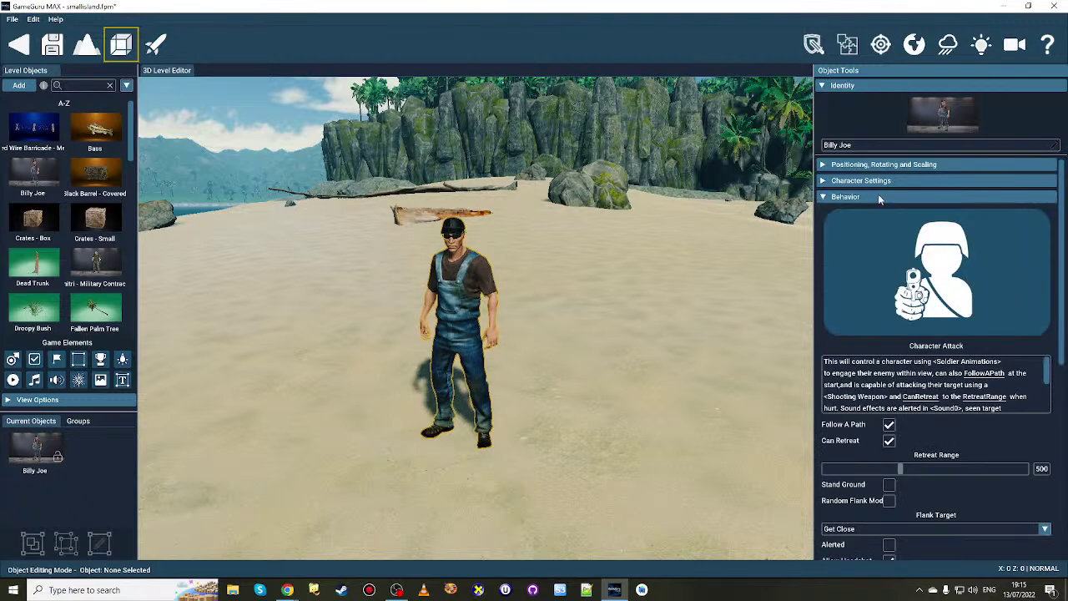
click(873, 322)
click(408, 334)
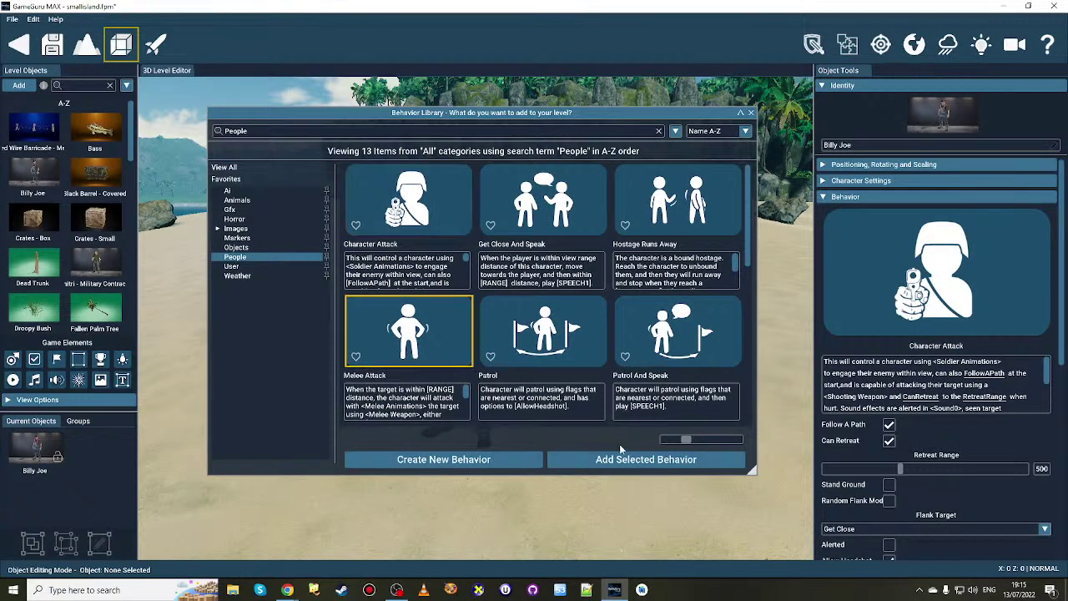
click(646, 459)
- Equip Billy Joe with the Aztec Spear as his melee weapon
scroll(921, 452, down, 5)
click(871, 459)
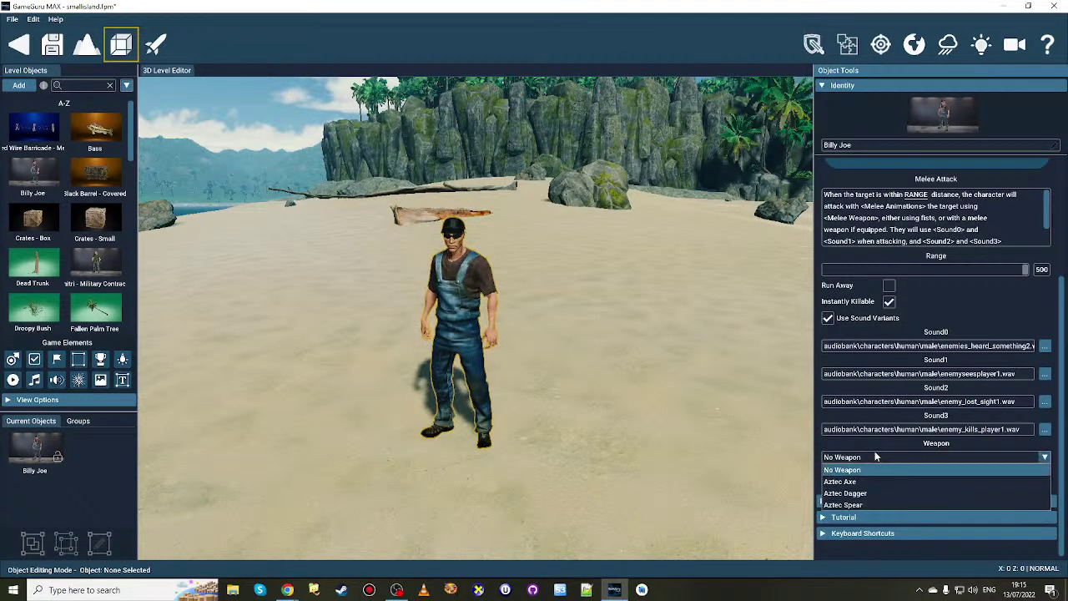
click(860, 500)
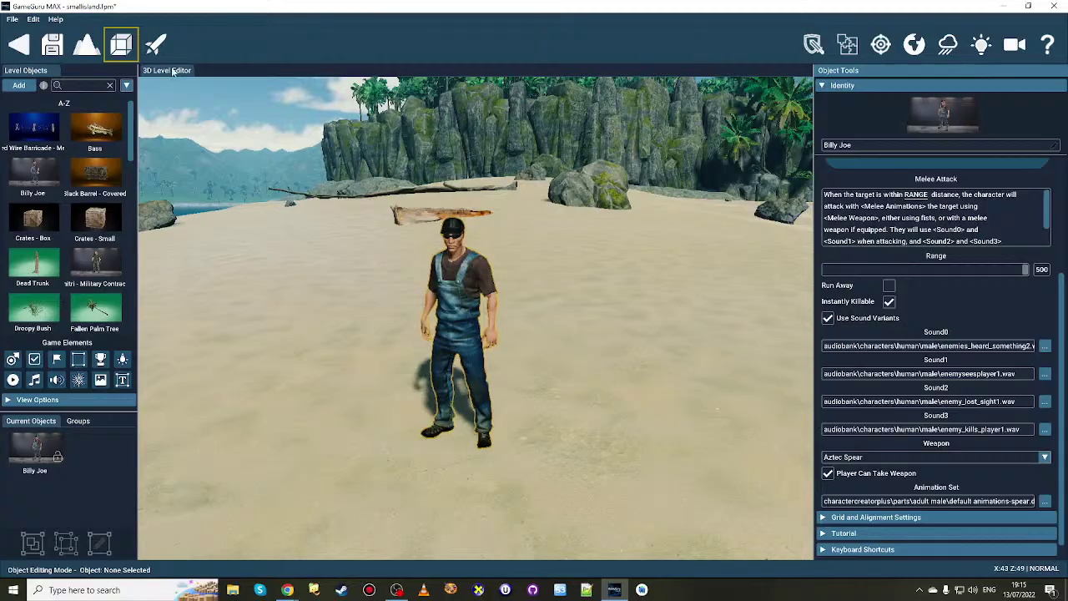
- Test the level to watch Billy Joe's melee attack with the spear, and return to the editor
click(155, 44)
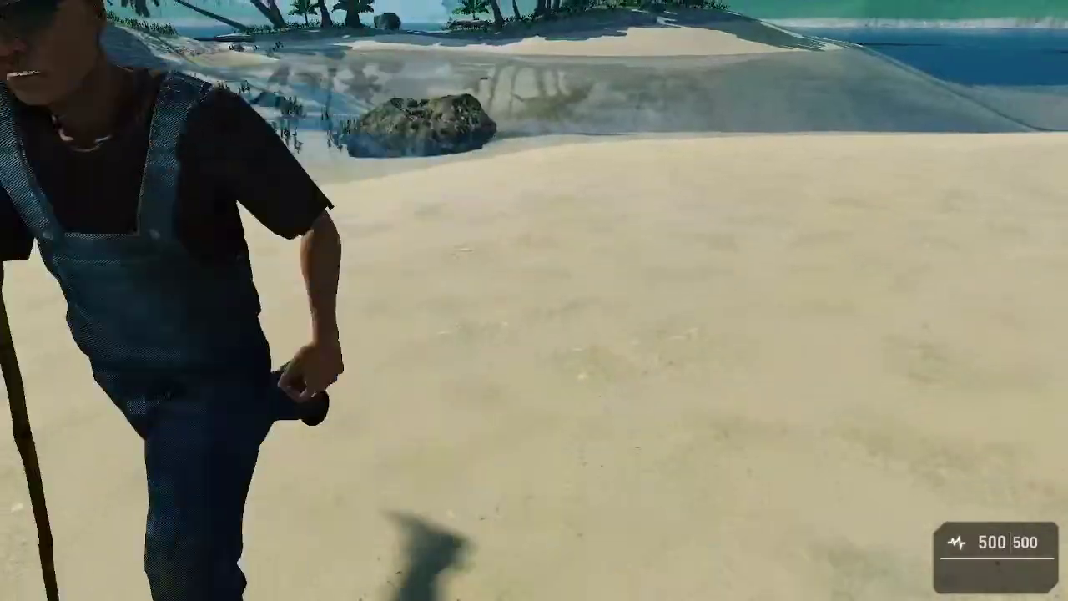
key(Escape)
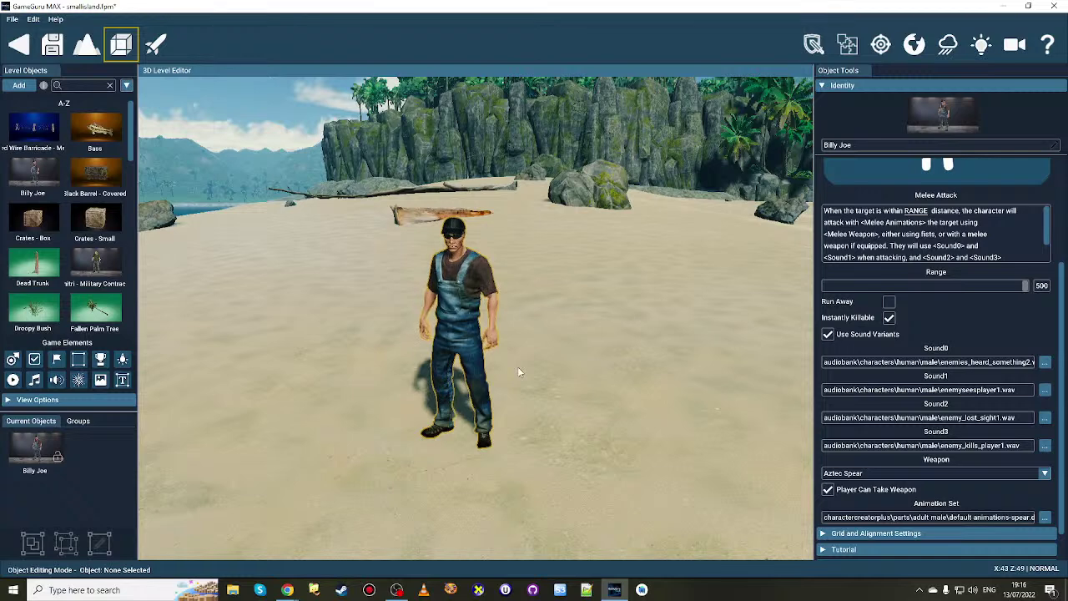
scroll(517, 367, up, 3)
scroll(517, 367, down, 3)
right_drag(518, 367, 467, 366)
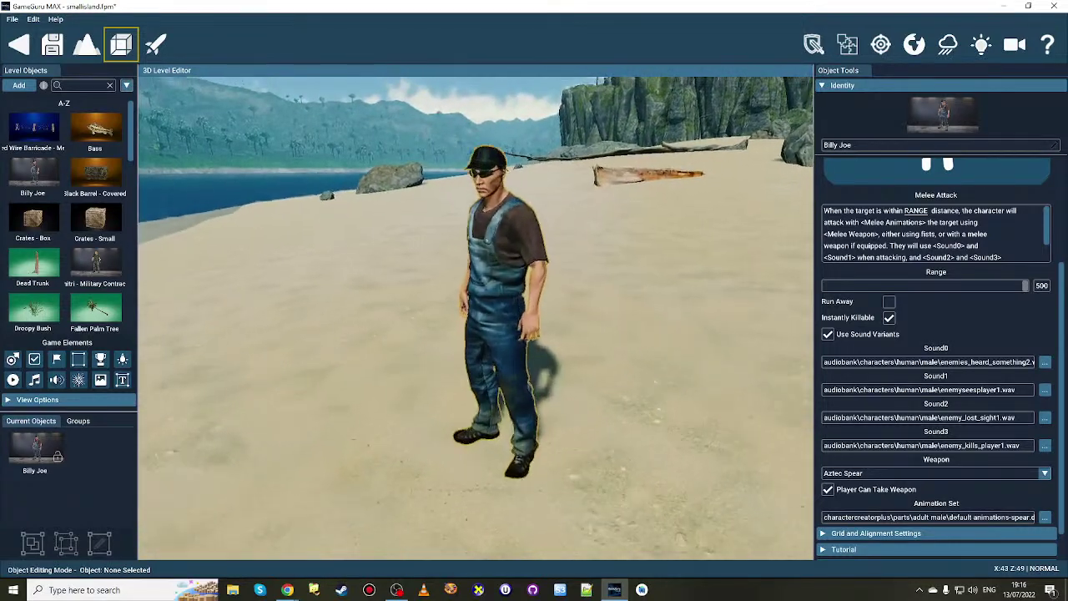
scroll(467, 366, up, 3)
scroll(684, 364, up, 2)
scroll(684, 364, down, 2)
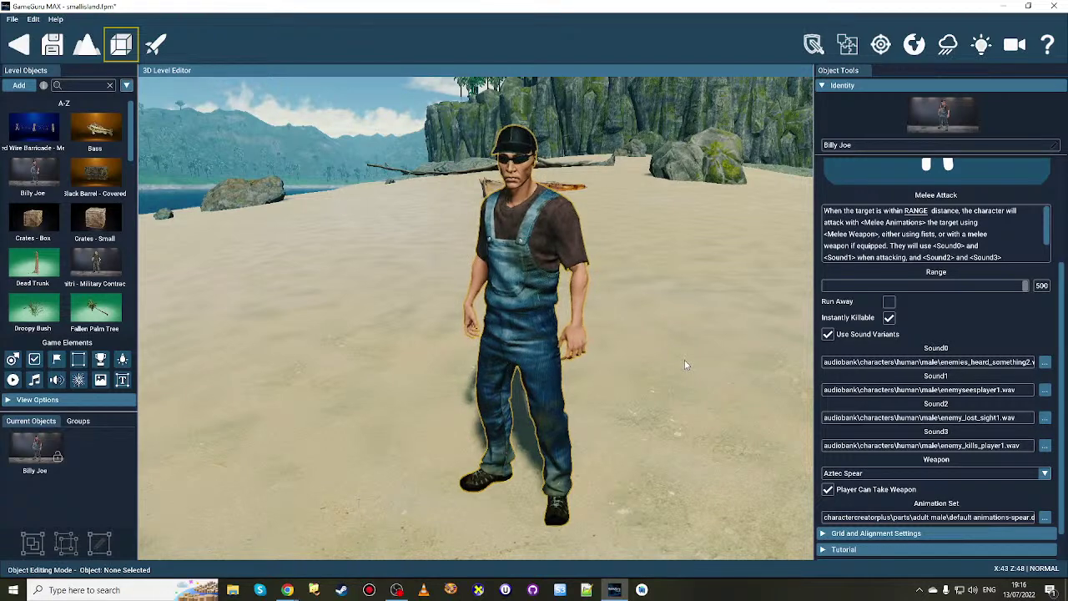
scroll(685, 364, down, 2)
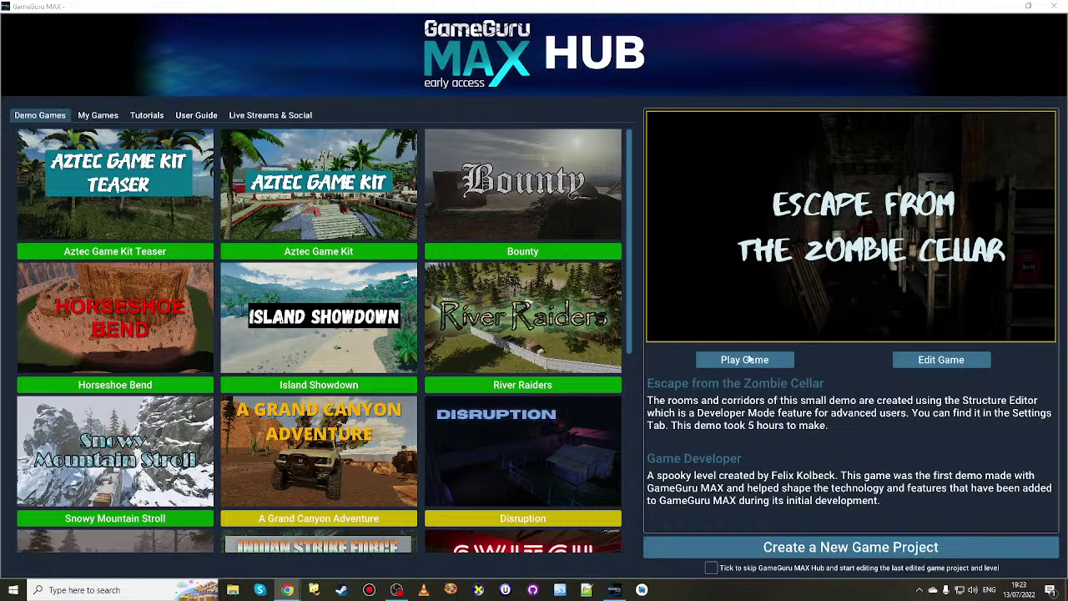
- Open the smallisland level of the CliffEdge project for editing from the hub's own games
click(95, 115)
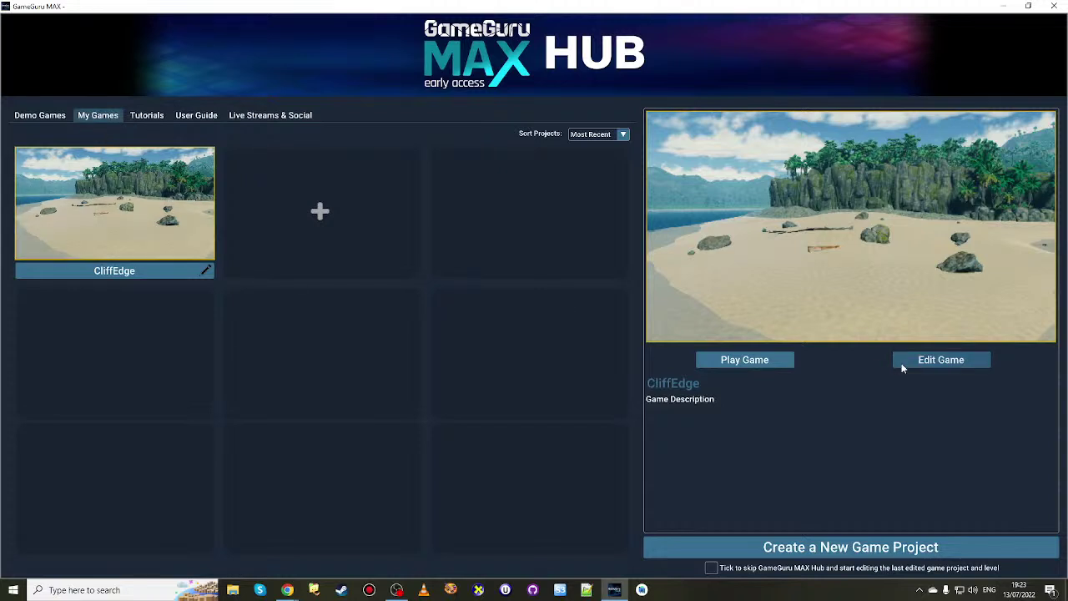
click(939, 360)
double_click(657, 186)
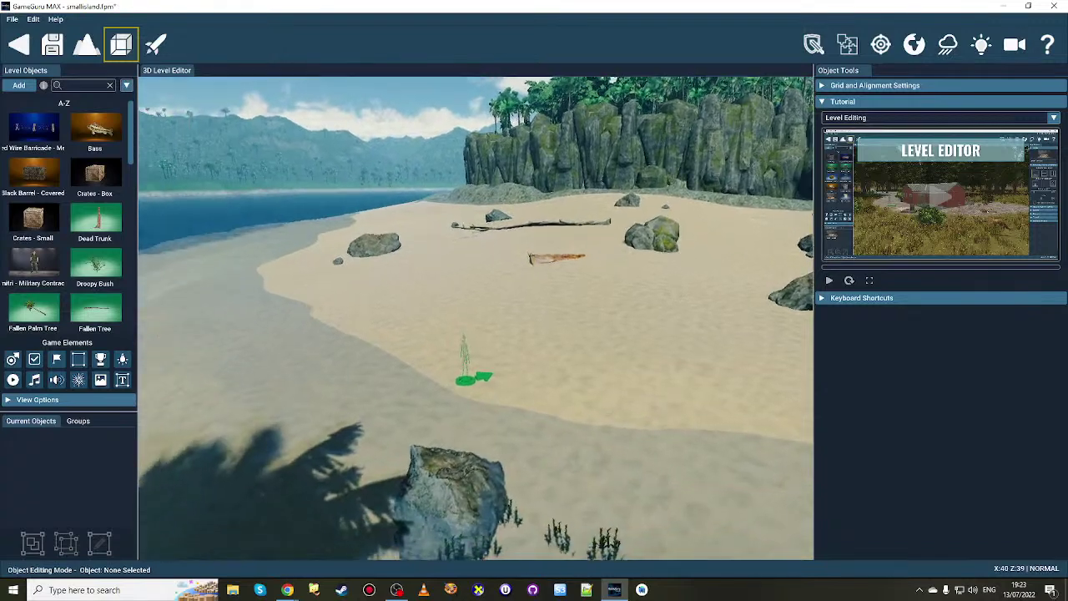
key(w)
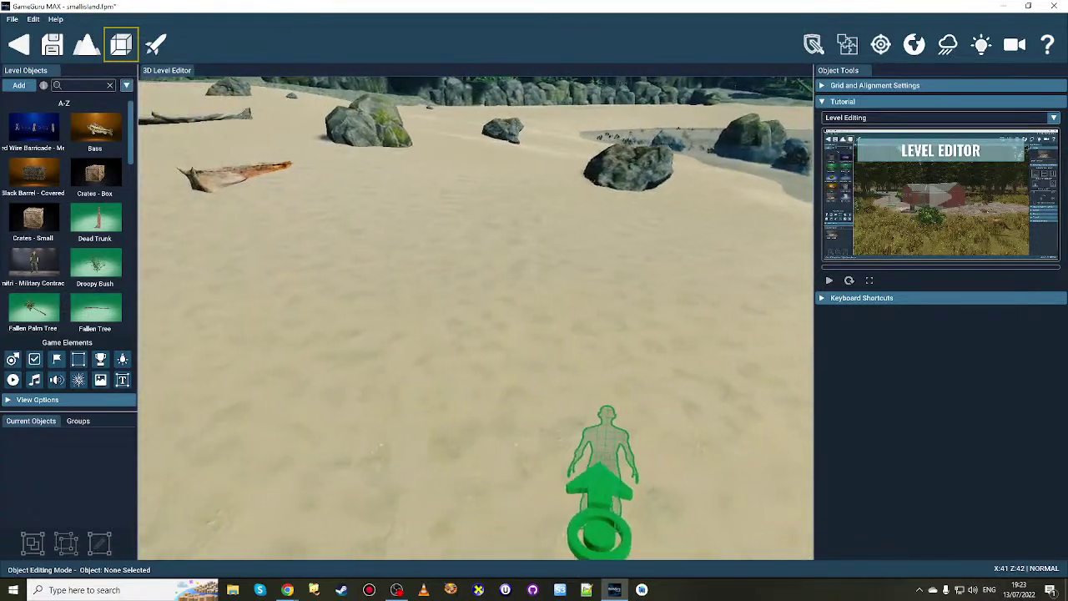
key(a)
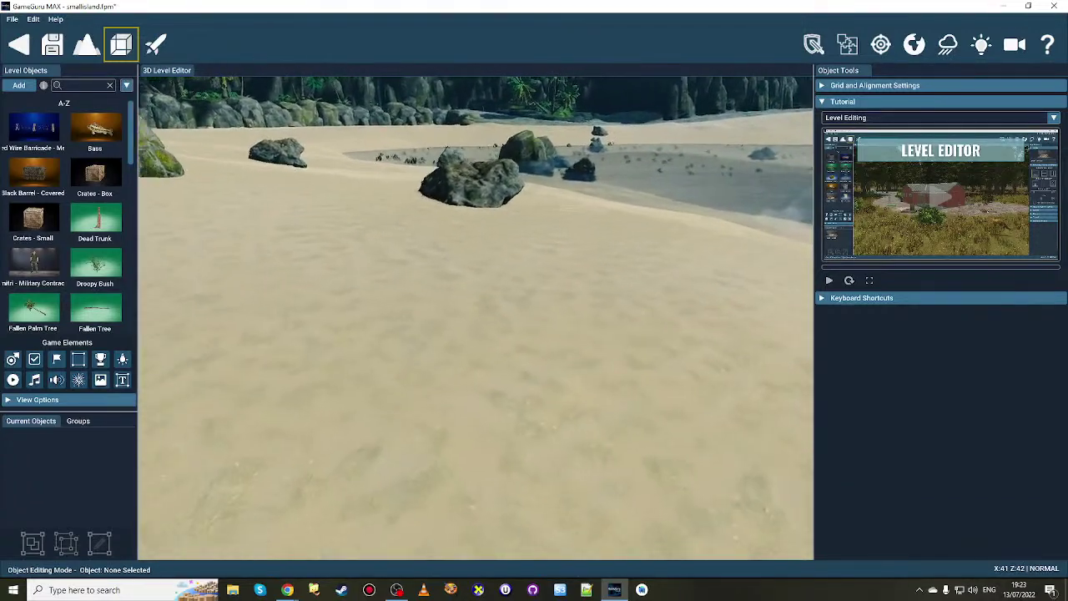
key(s)
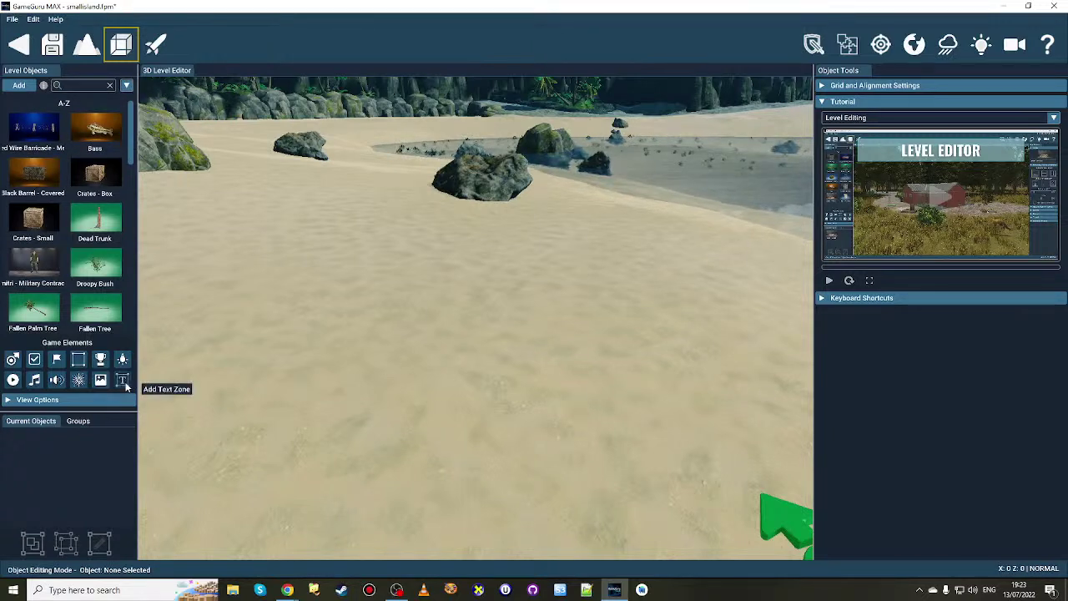
- Place a trigger zone on the sand near the player start marker
click(81, 362)
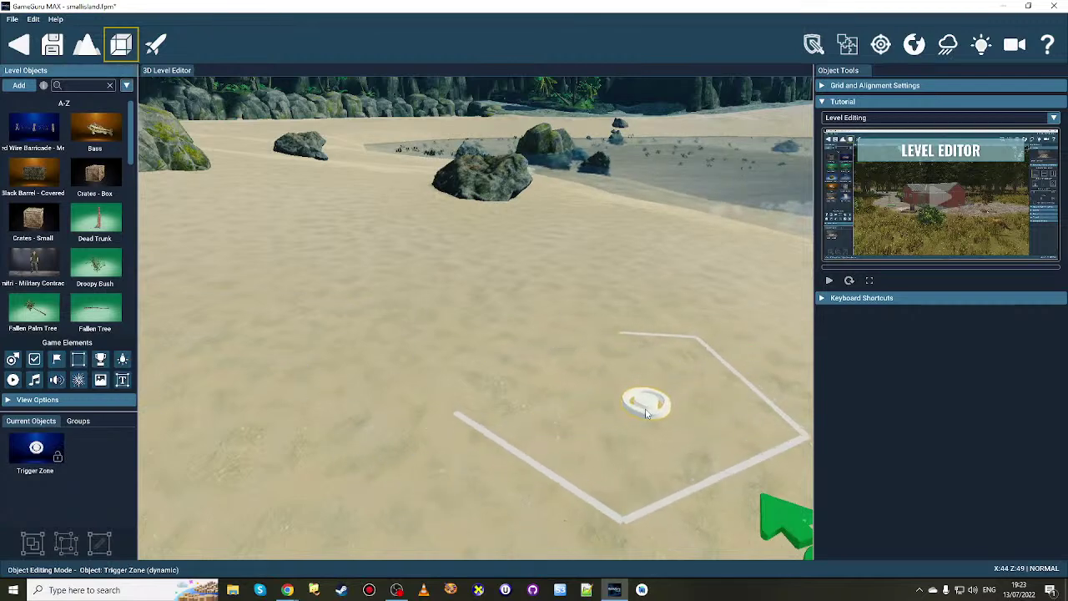
click(645, 408)
- Find "door" in the Object Library and place Blue Door - Caged Door on the sand beyond the trigger zone
click(18, 86)
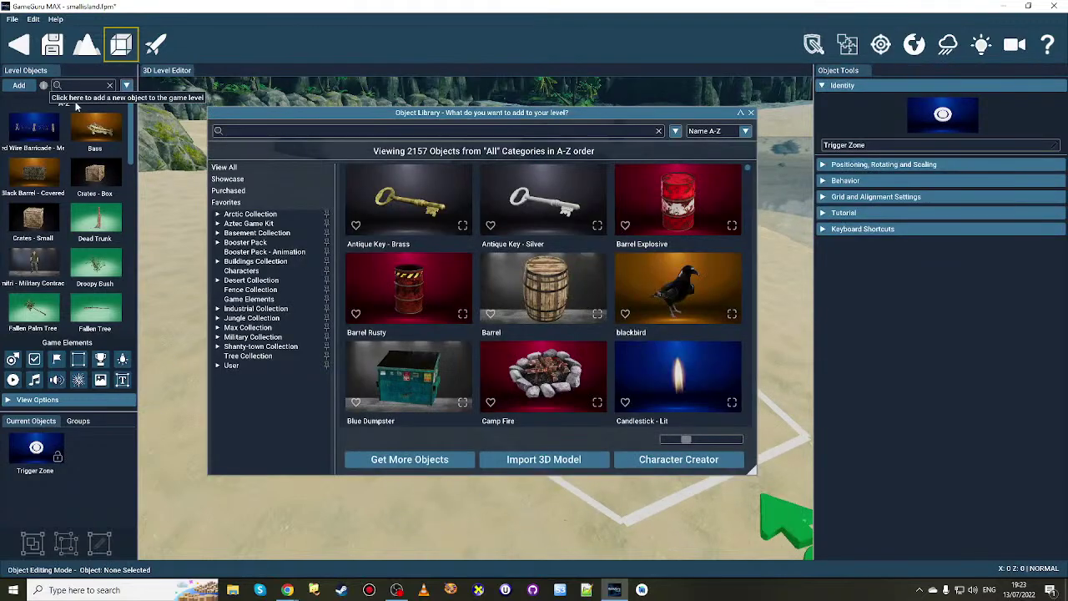
click(250, 131)
text(door)
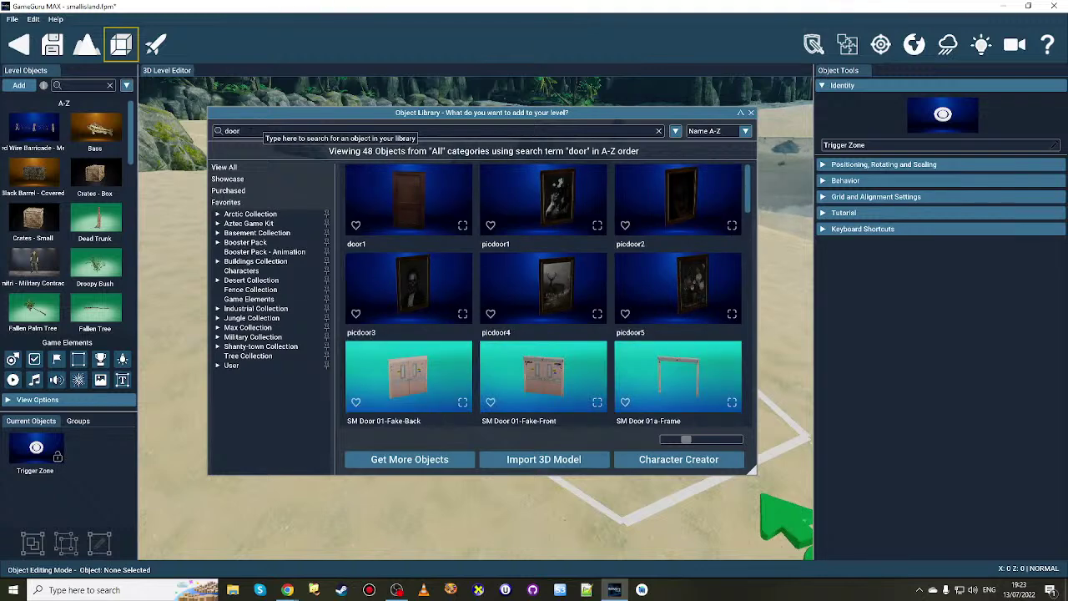
scroll(440, 243, down, 3)
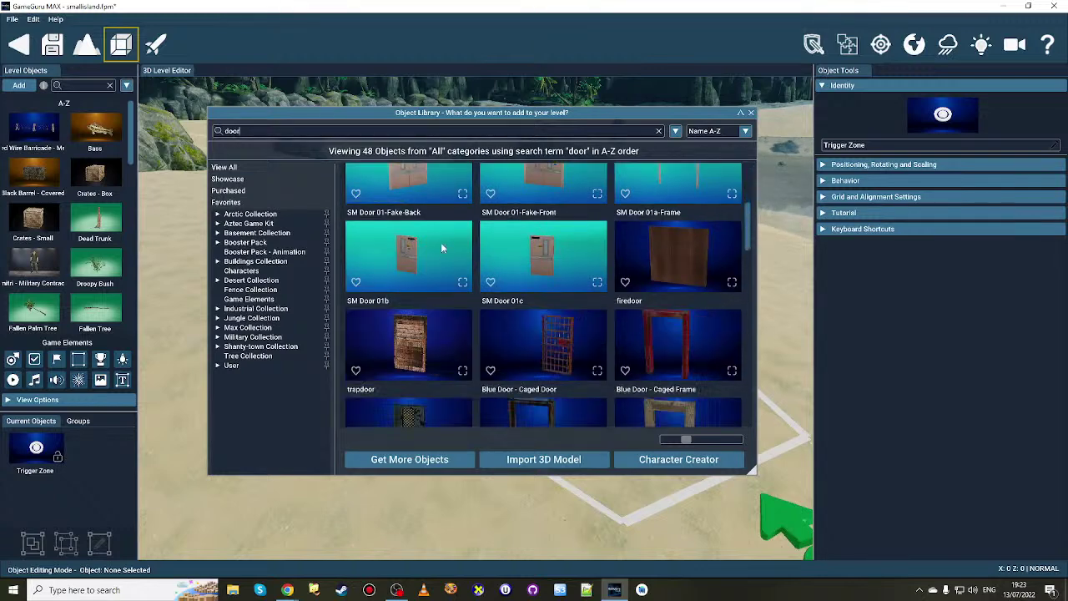
scroll(444, 241, down, 1)
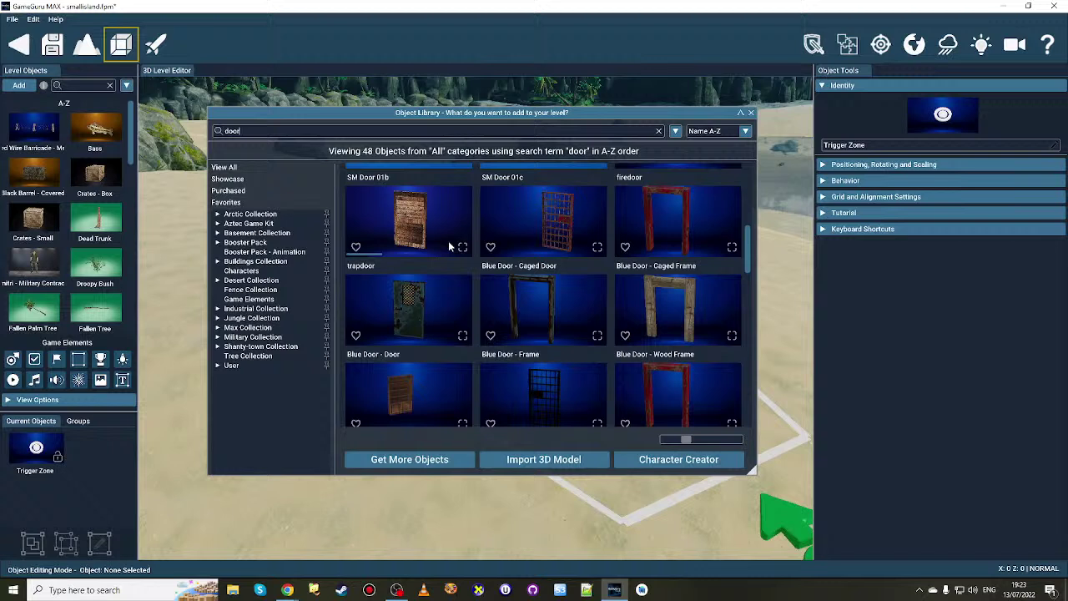
click(547, 224)
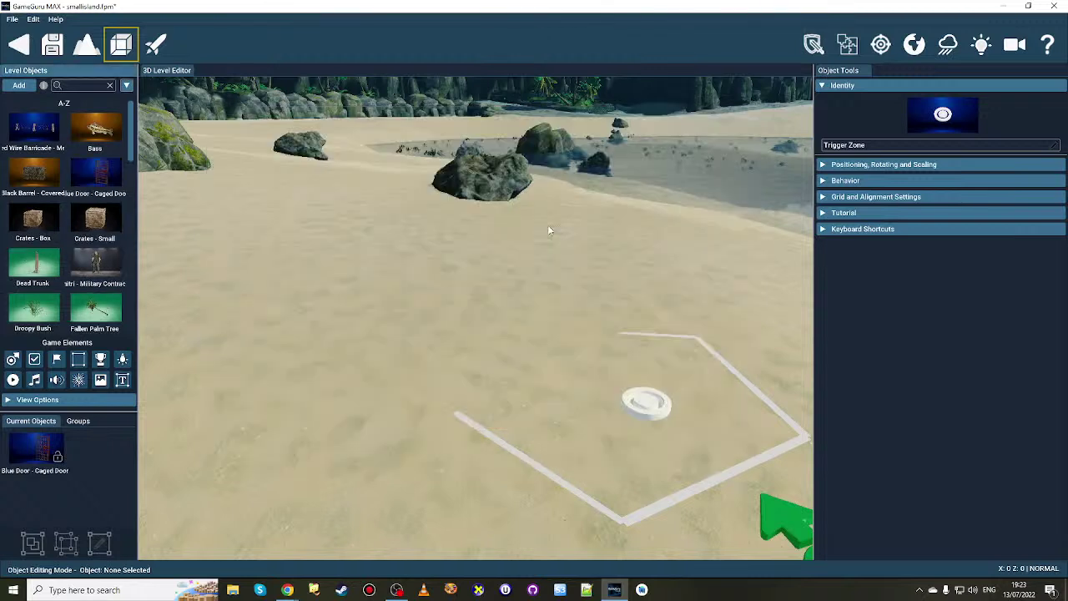
click(382, 335)
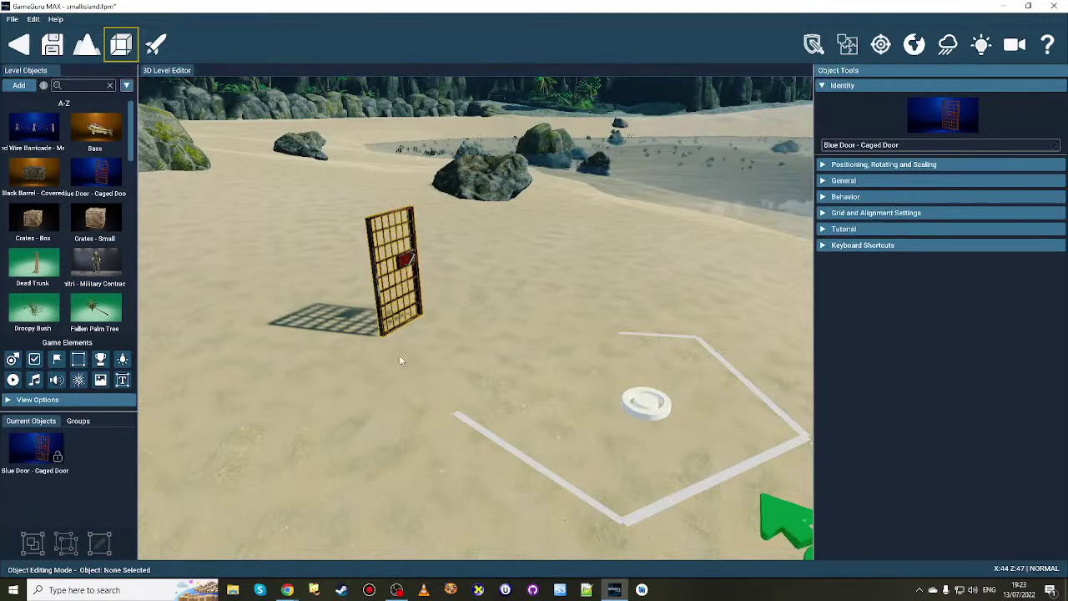
click(623, 359)
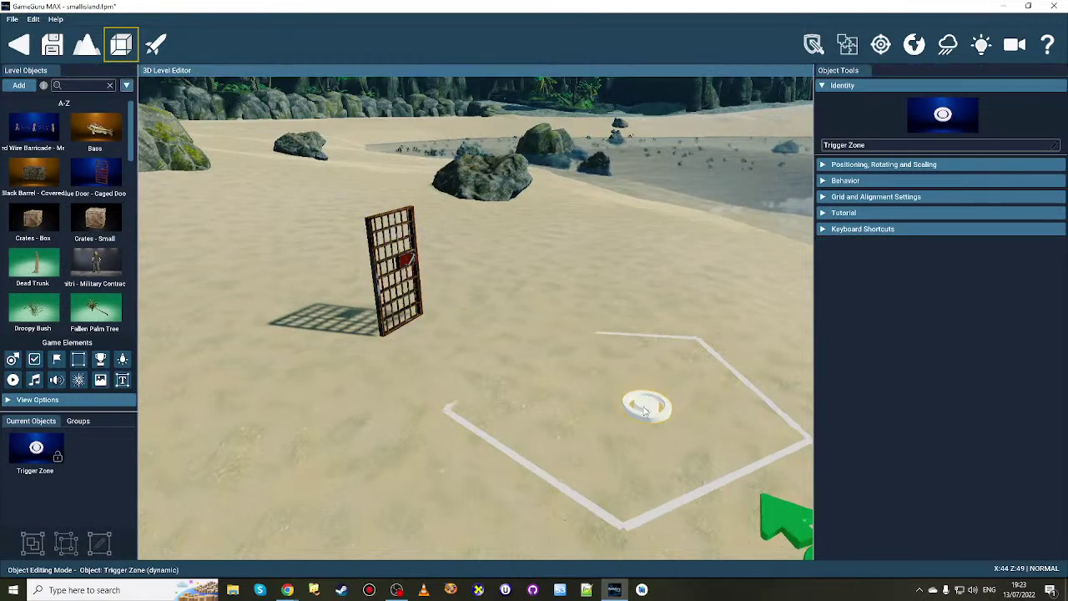
- Test the level by walking to the caged door and opening it, and return to the editor
click(155, 45)
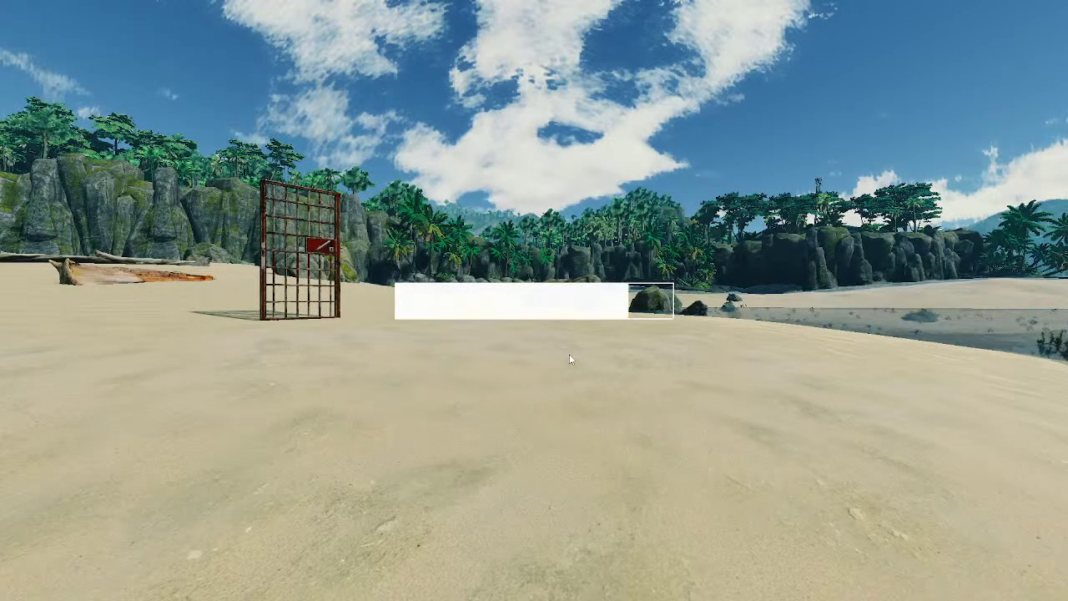
key(w)
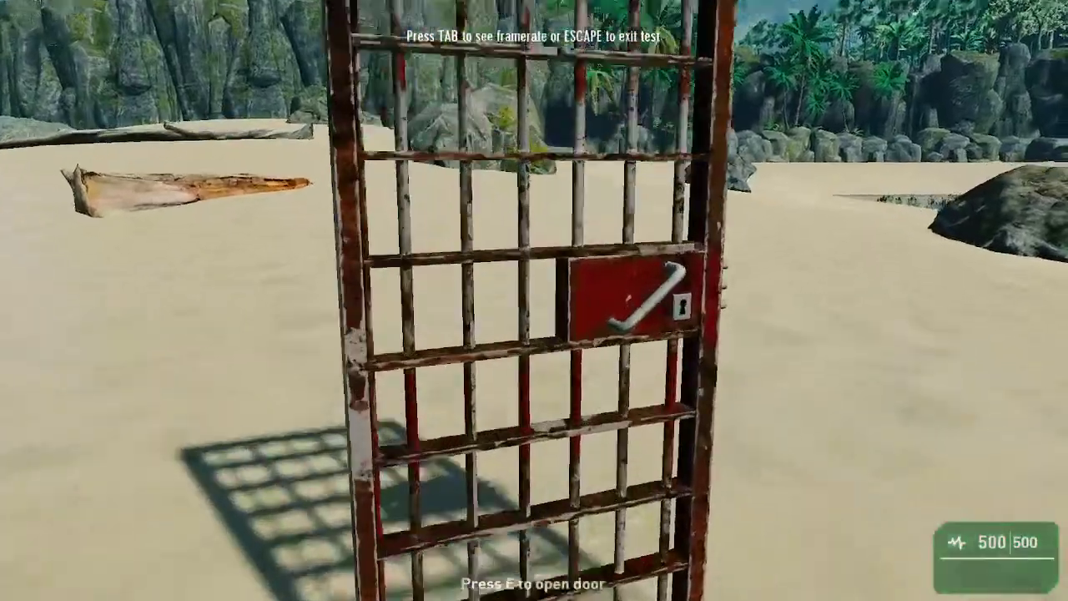
key(e)
key(s)
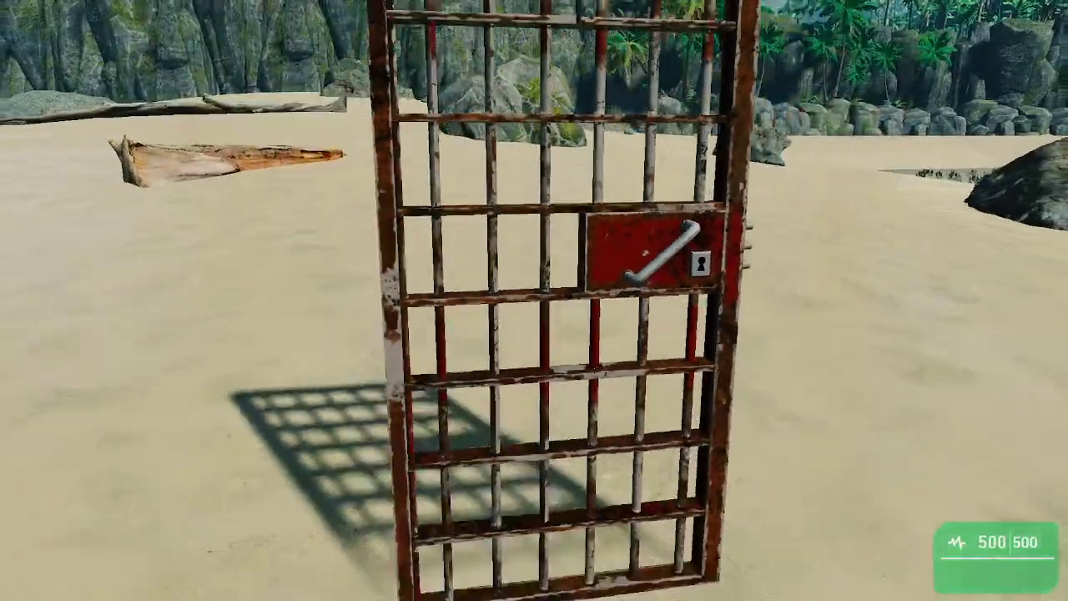
key(w)
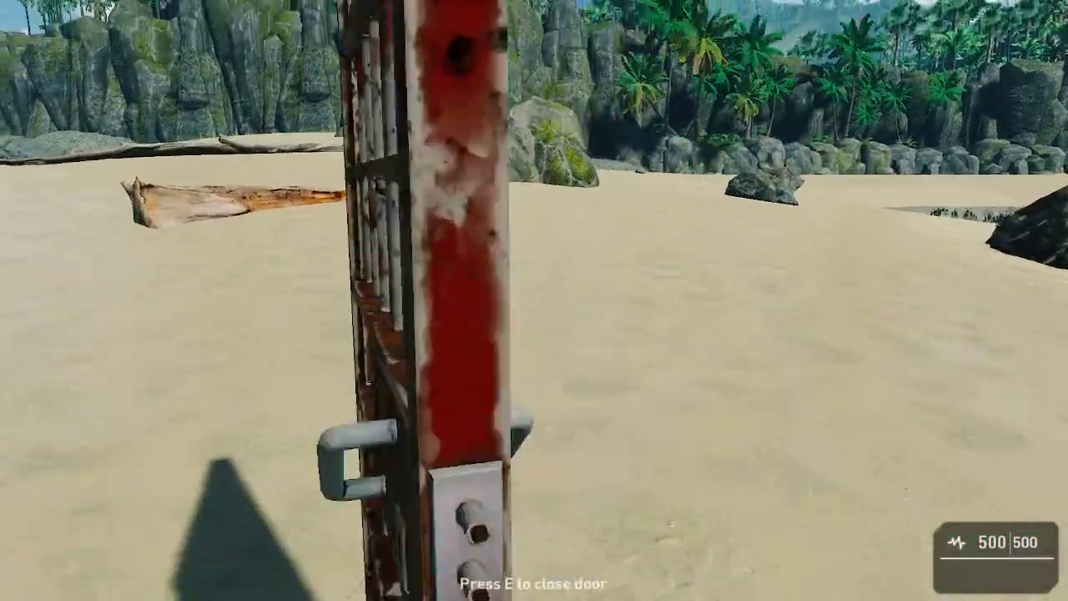
key(Escape)
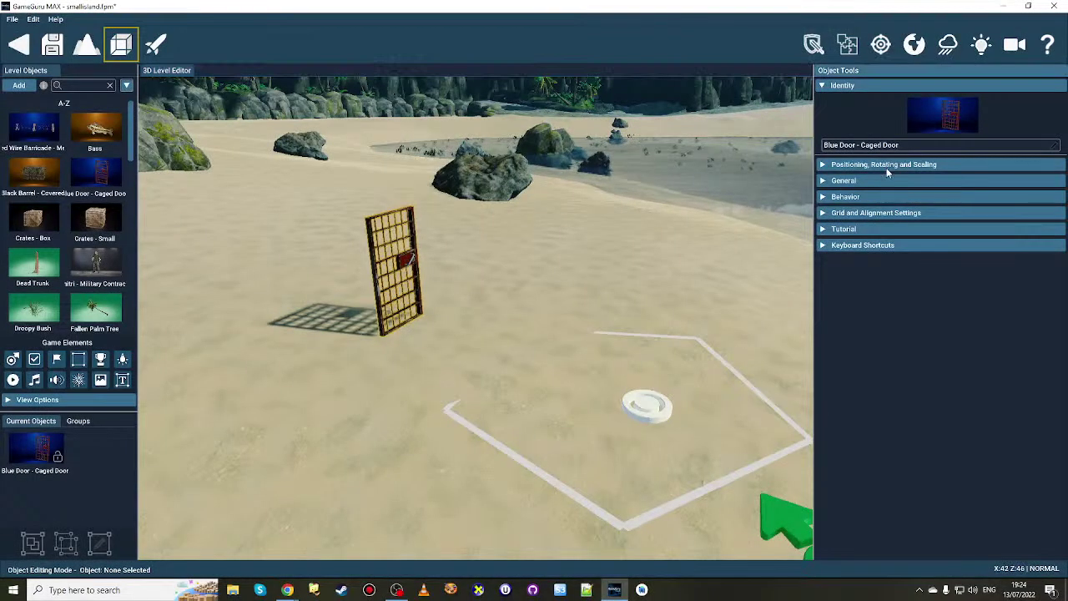
- Show the caged door's behavior settings and link the trigger zone to the door with the object linking tool
click(878, 197)
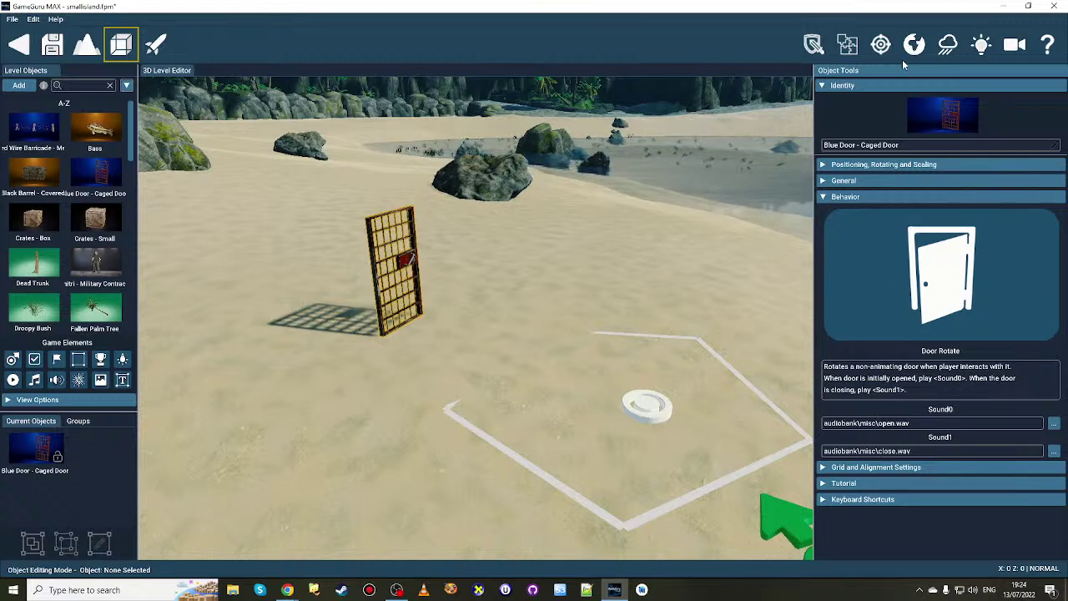
click(880, 44)
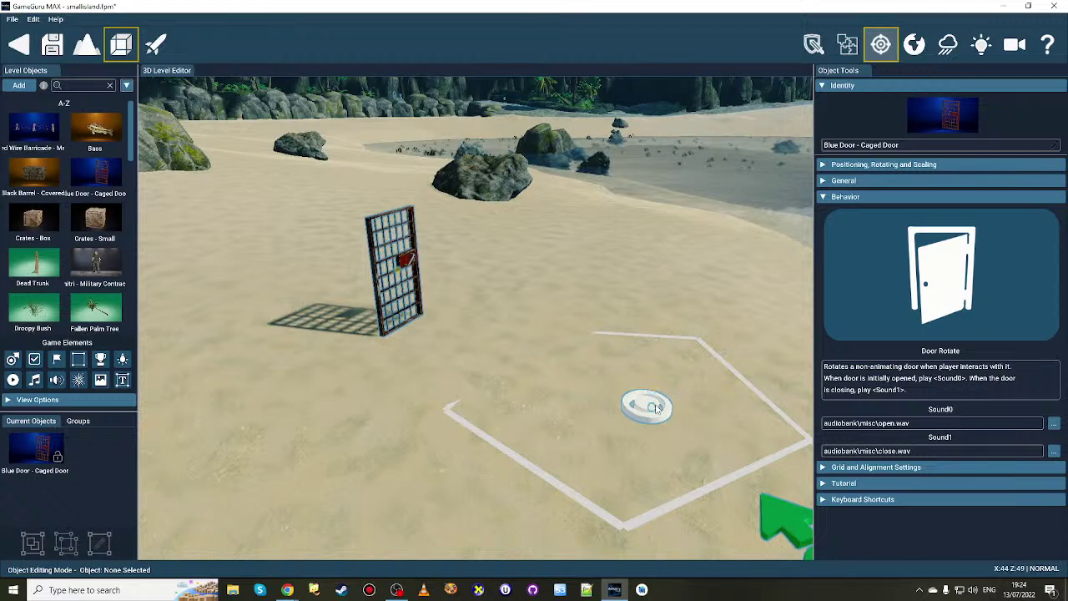
mouse_move(656, 407)
mouse_down()
mouse_move(576, 377)
mouse_move(409, 257)
mouse_up()
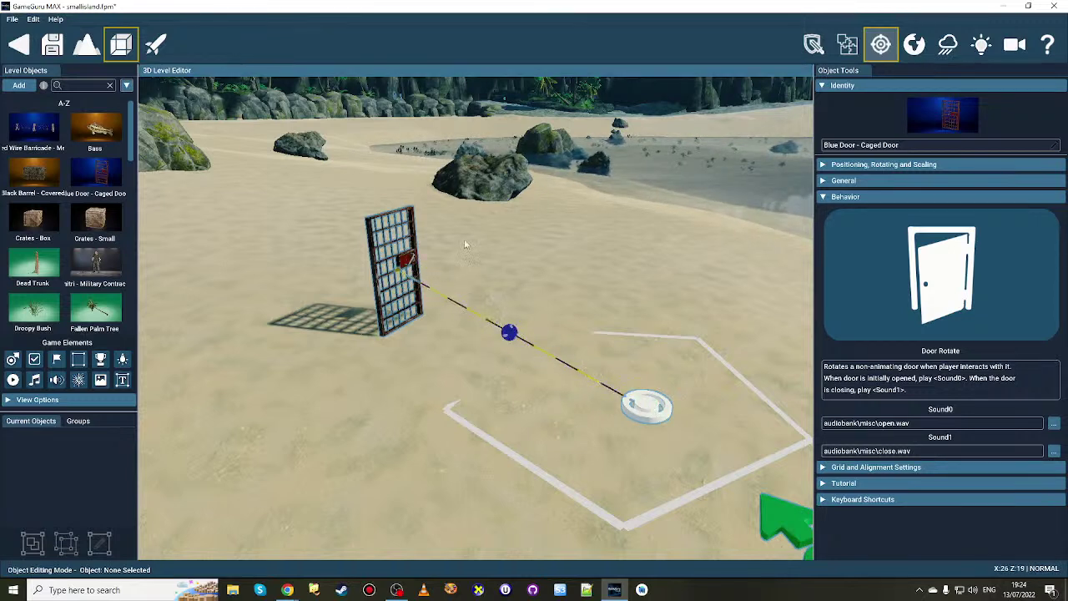
- Test the level to check how the linked trigger zone affects the caged door, and return to the editor
click(155, 45)
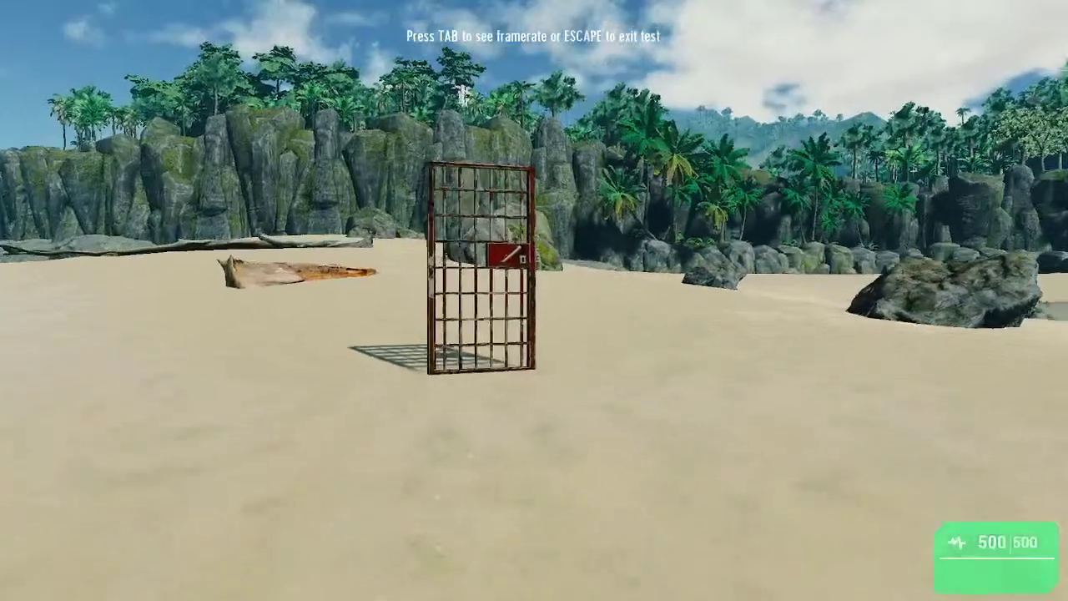
key(w)
key(s)
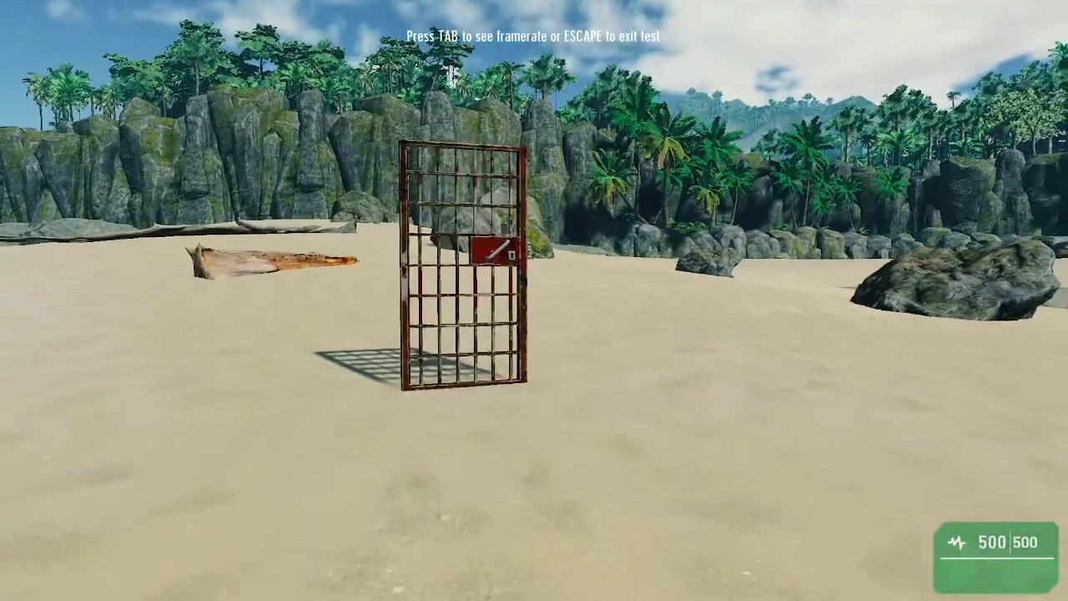
key(Escape)
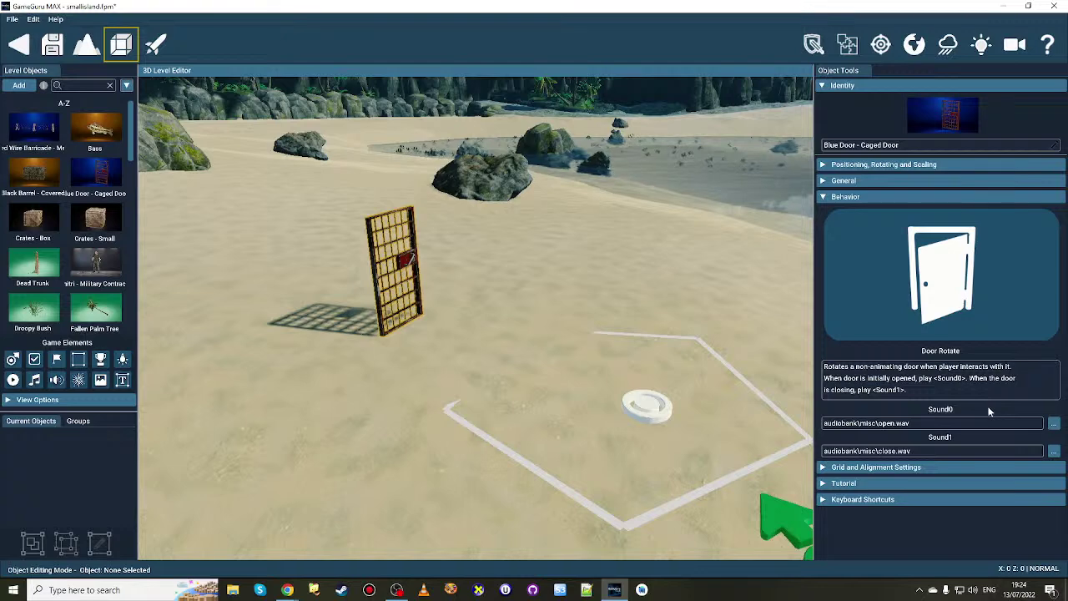
- Replace the caged door's behavior with Door Sliding from the Objects category of the Behavior Library
click(972, 285)
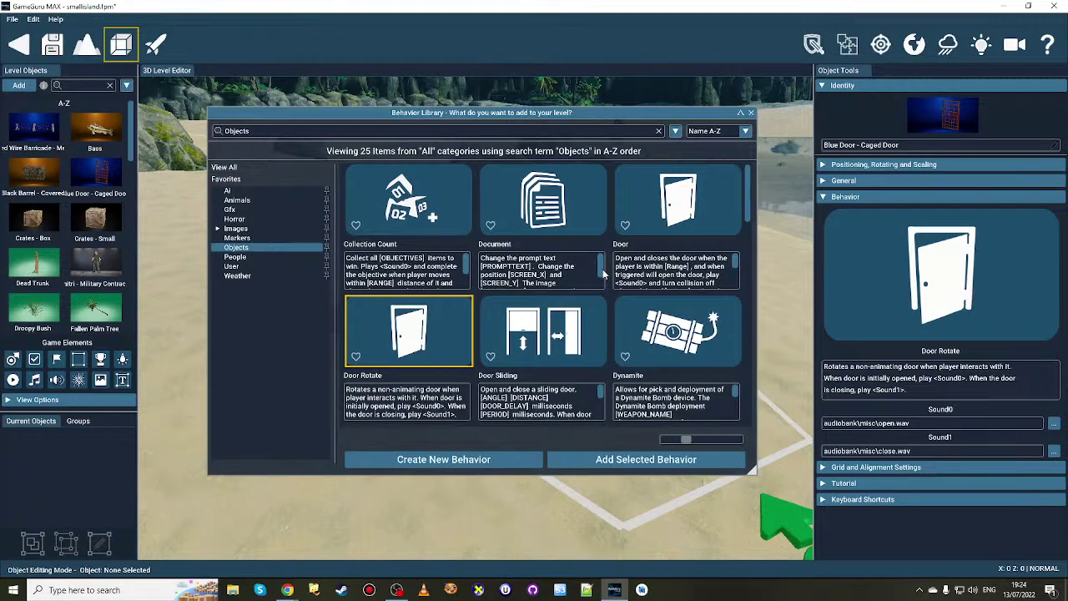
click(698, 215)
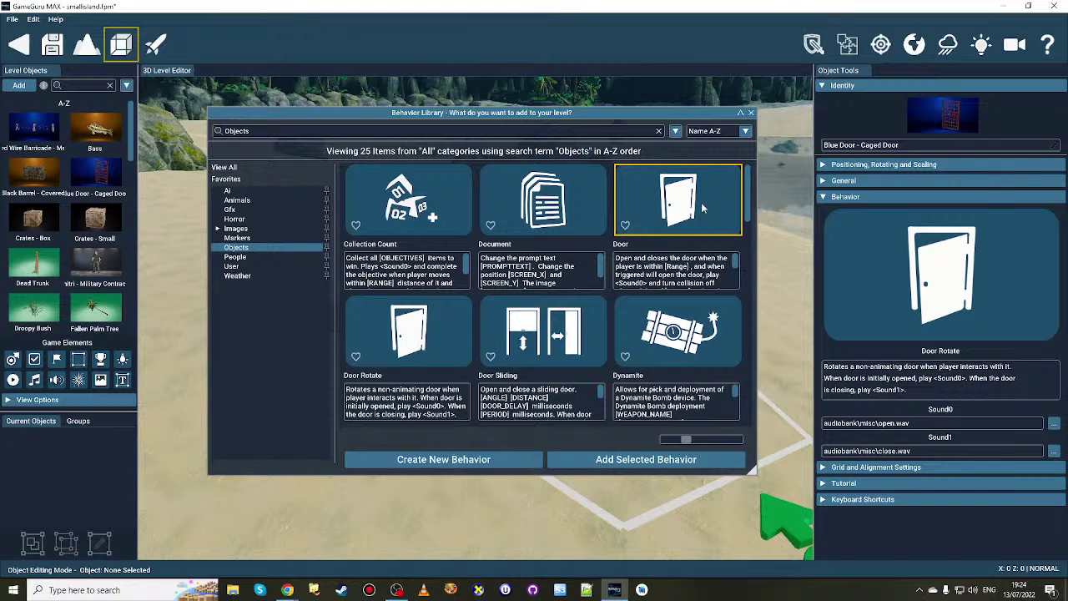
scroll(584, 317, down, 2)
scroll(535, 343, up, 2)
click(535, 344)
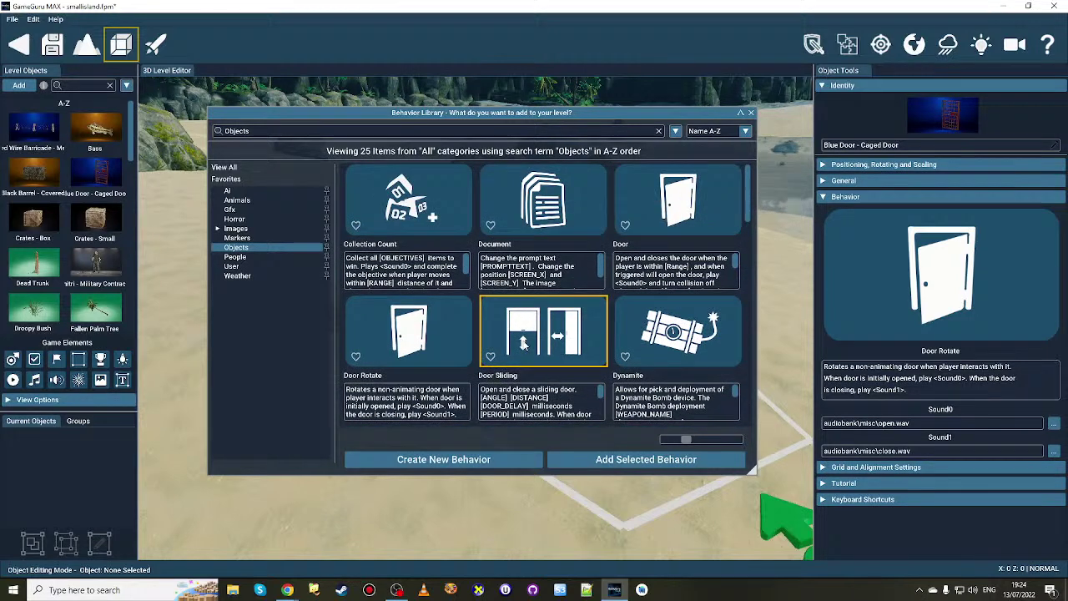
click(642, 459)
- Set the sliding door's Door Type to Auto
scroll(999, 434, down, 5)
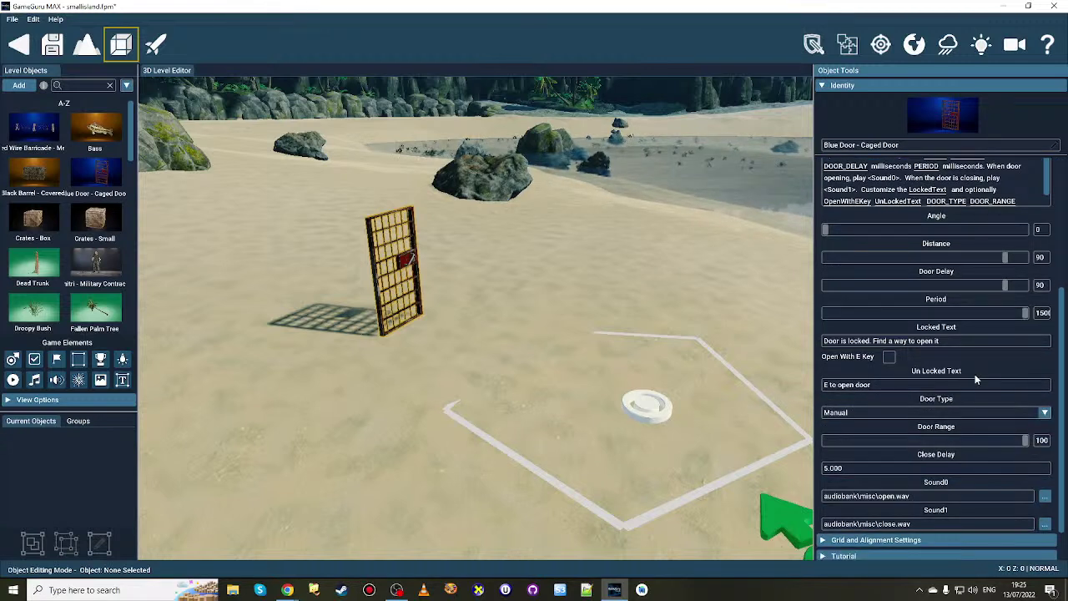
scroll(863, 409, down, 1)
click(872, 373)
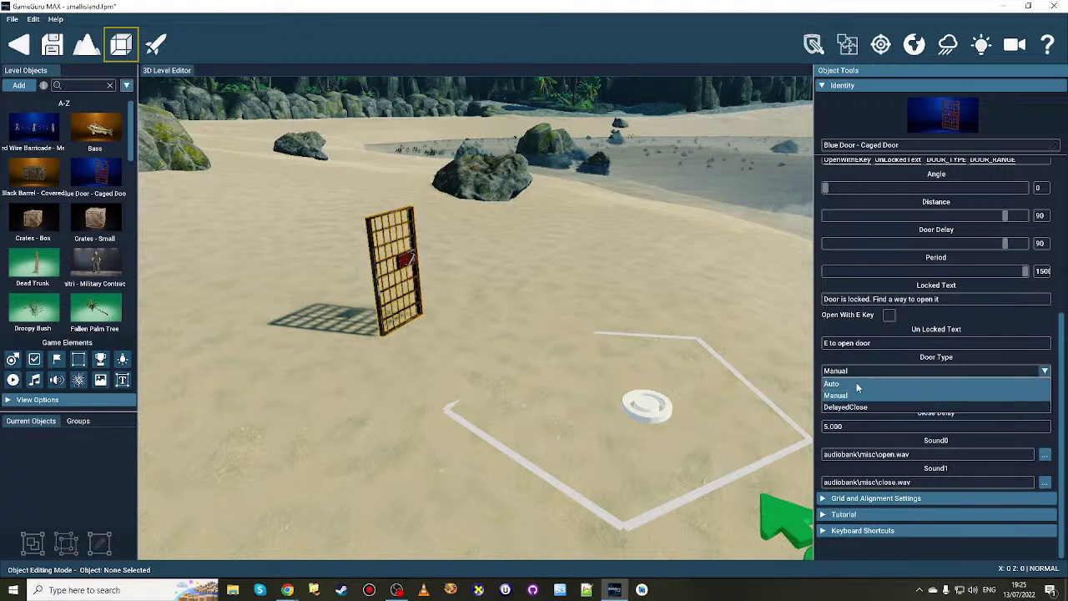
click(855, 382)
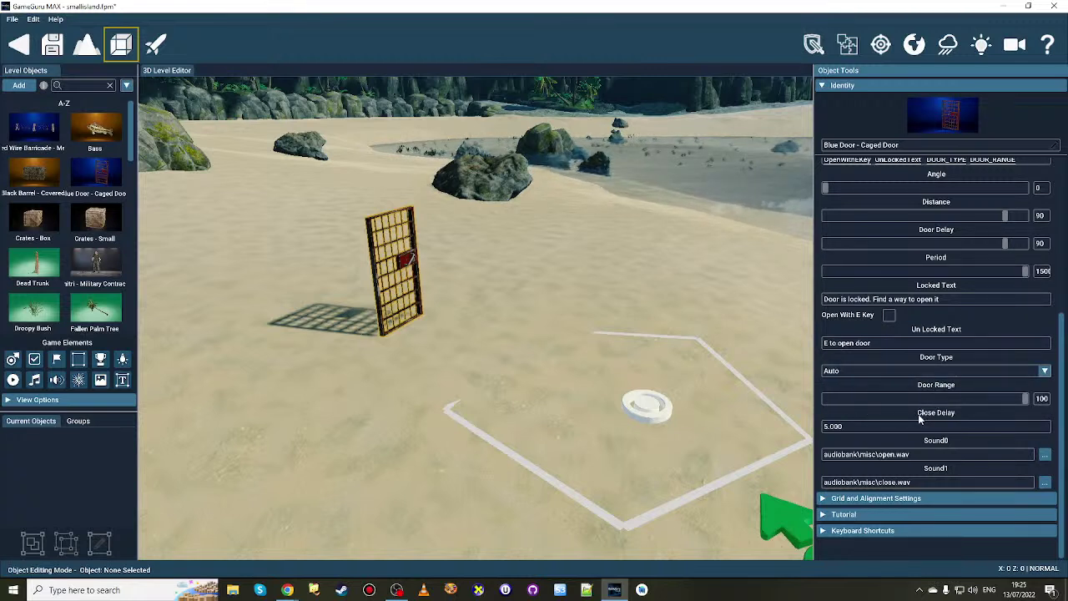
- Test the automatic sliding door by approaching and backing away from both sides, and return to the editor
click(155, 44)
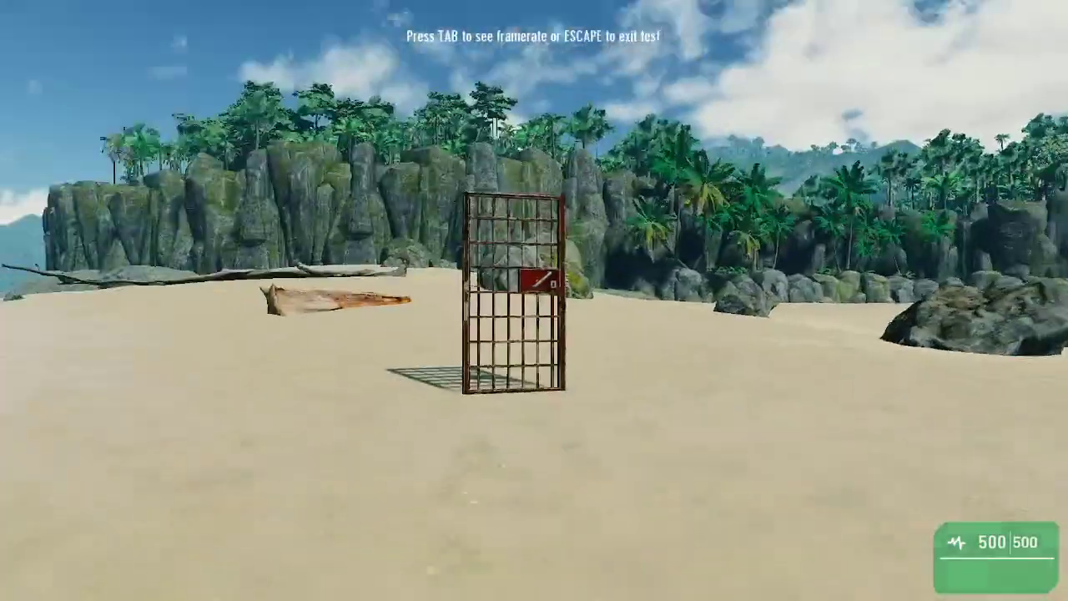
key(w)
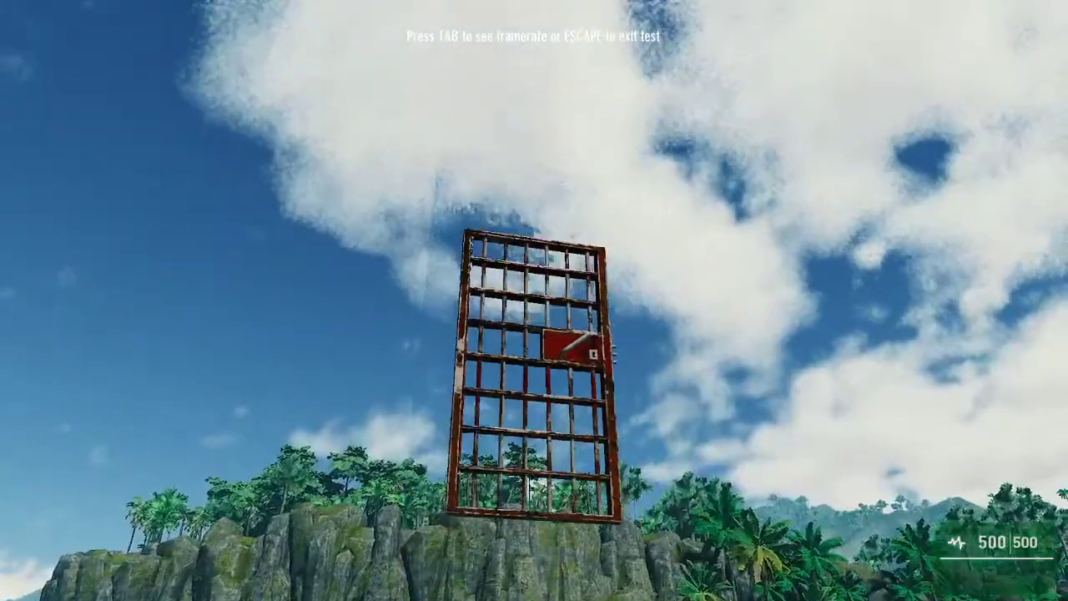
key(s)
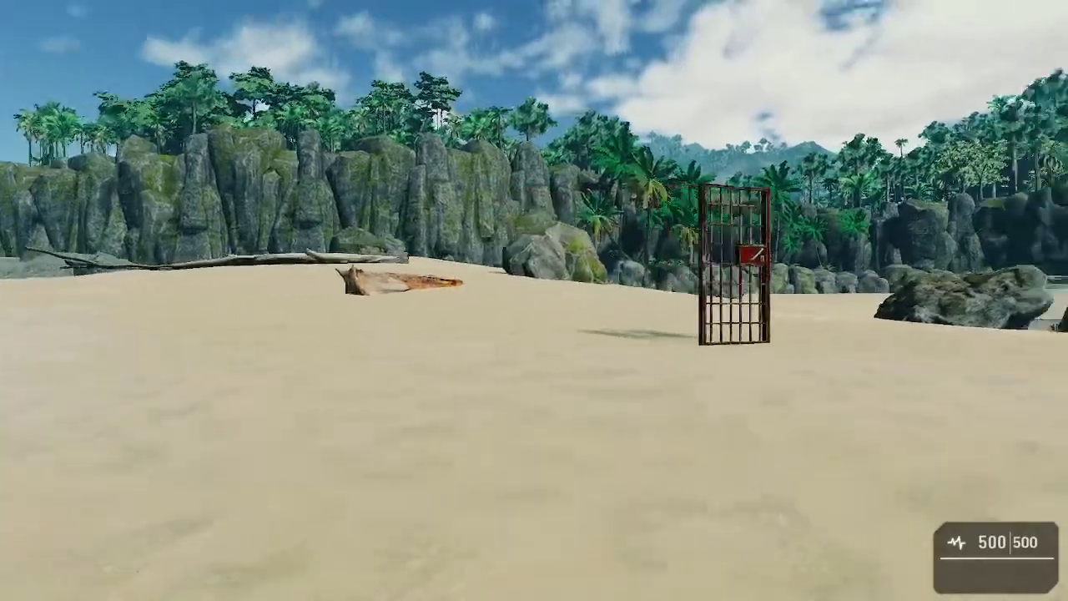
key(w)
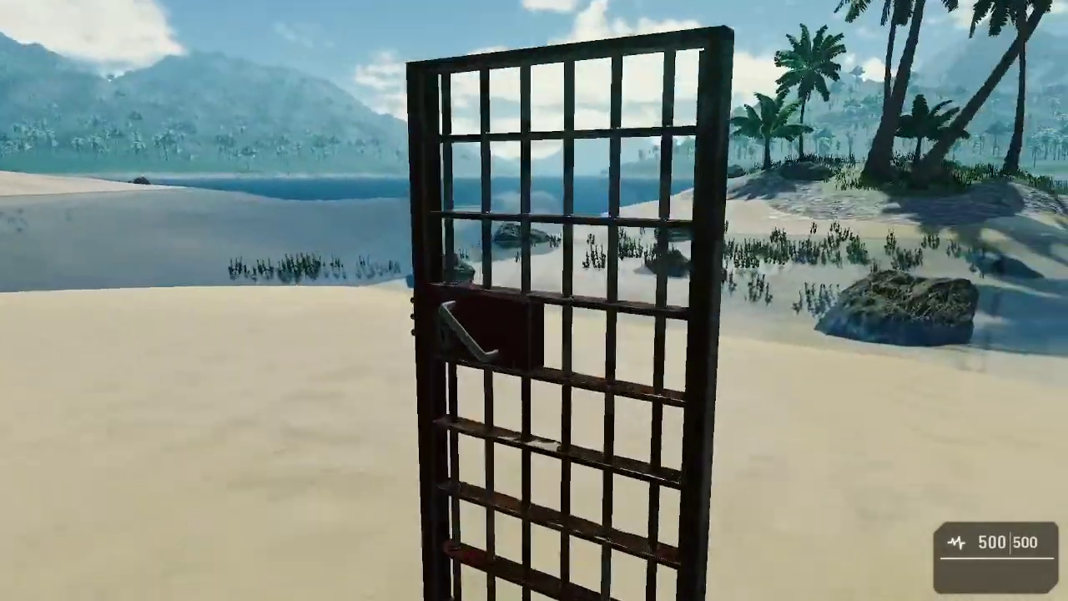
key(w)
key(s)
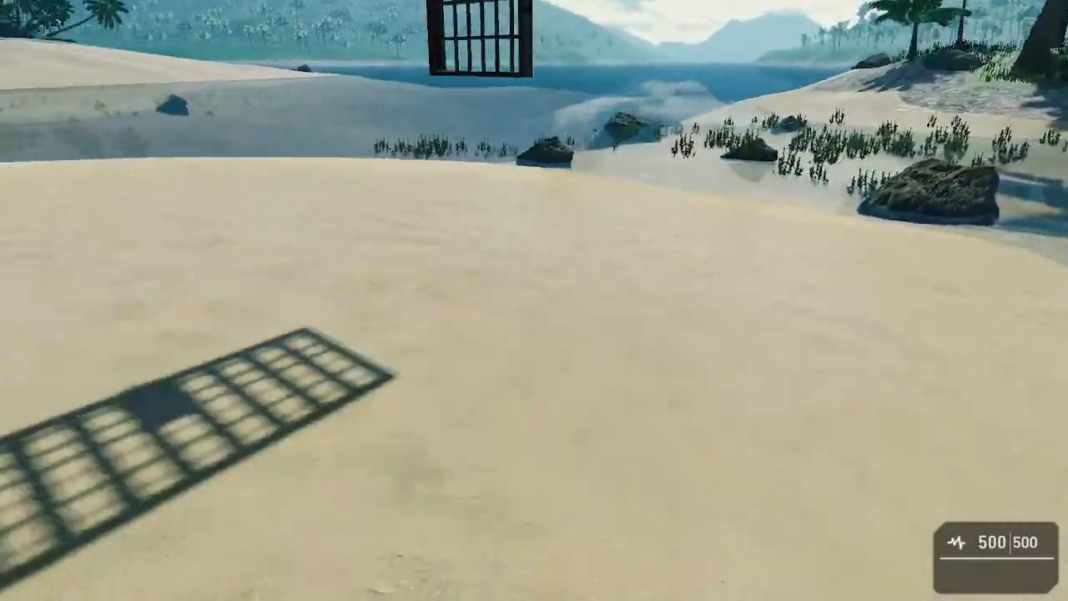
key(s)
key(Escape)
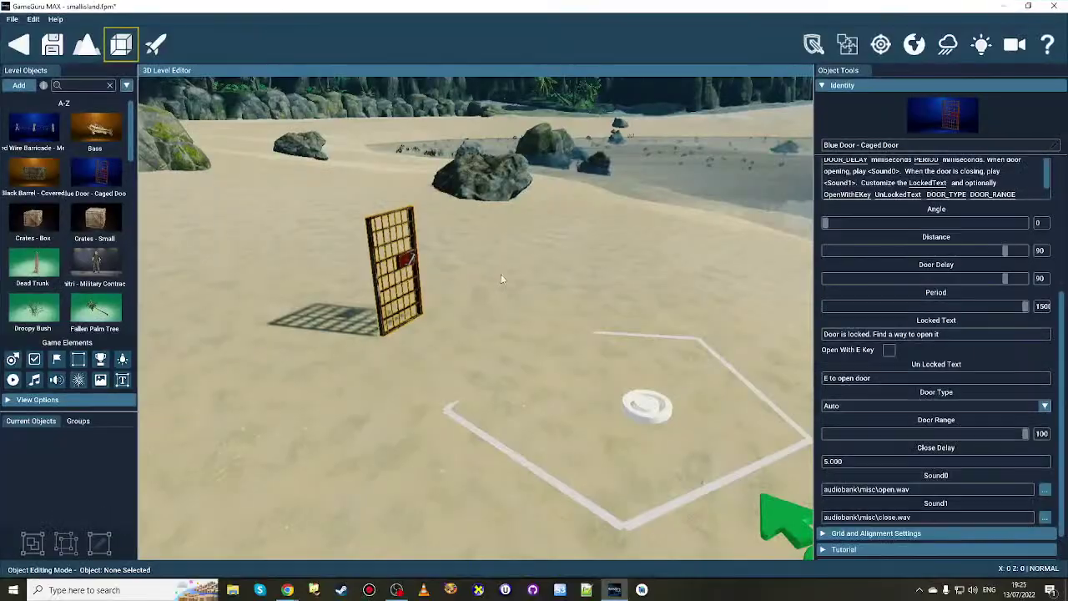
- Replace the caged door's behavior with Door from the Objects category and review its settings
click(407, 261)
click(942, 276)
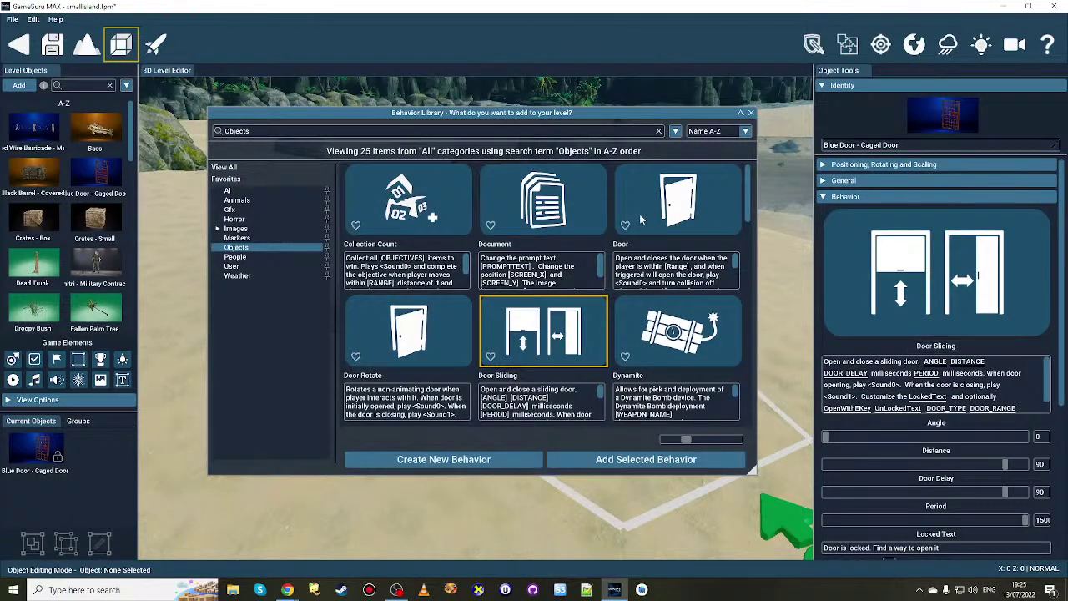
click(669, 214)
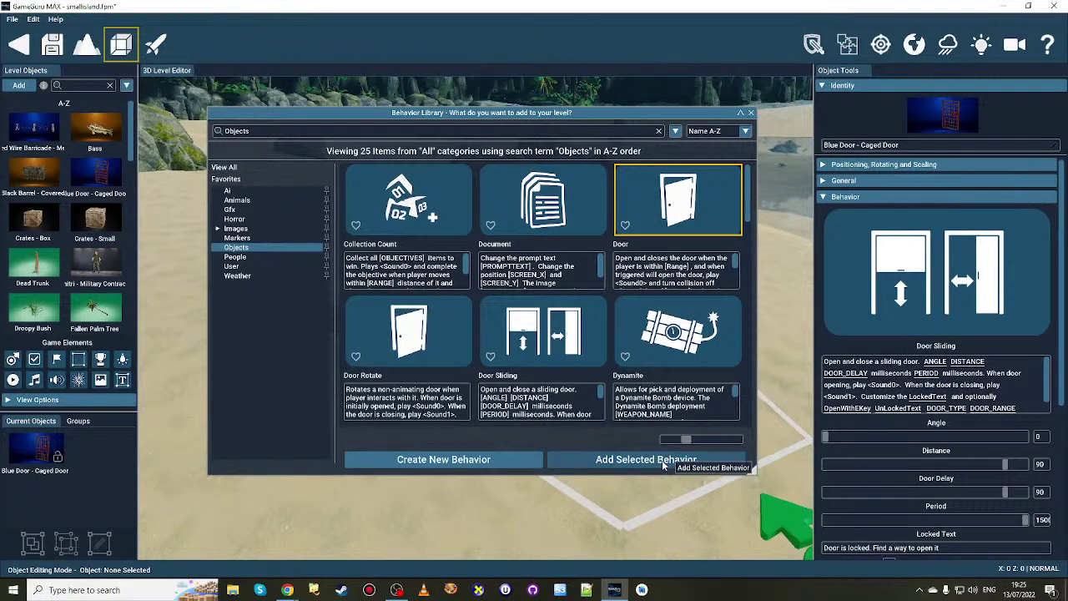
click(664, 466)
scroll(1006, 469, down, 3)
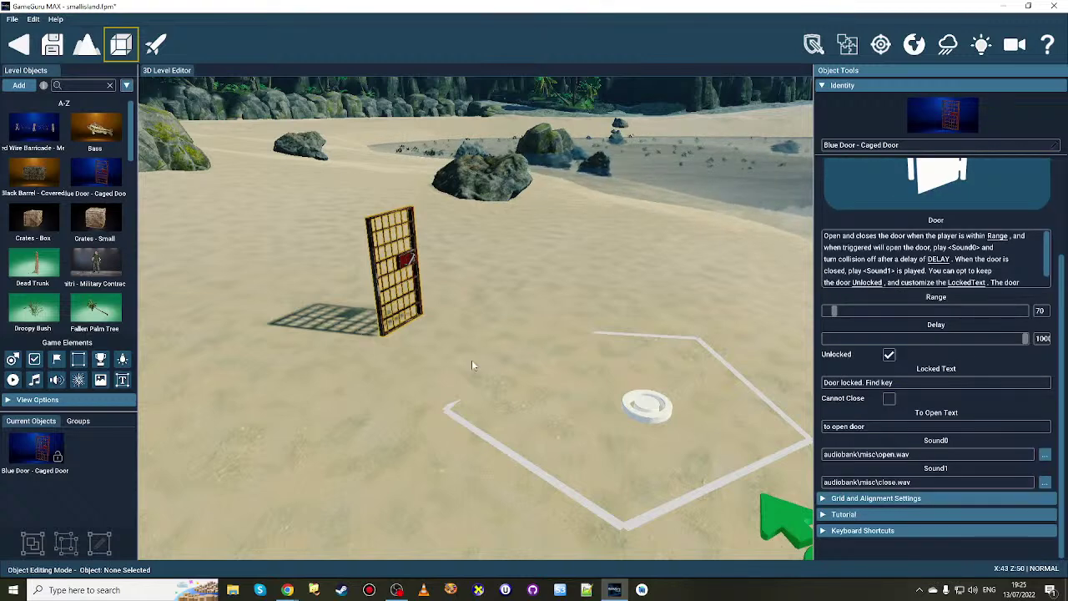
right_drag(471, 360, 434, 360)
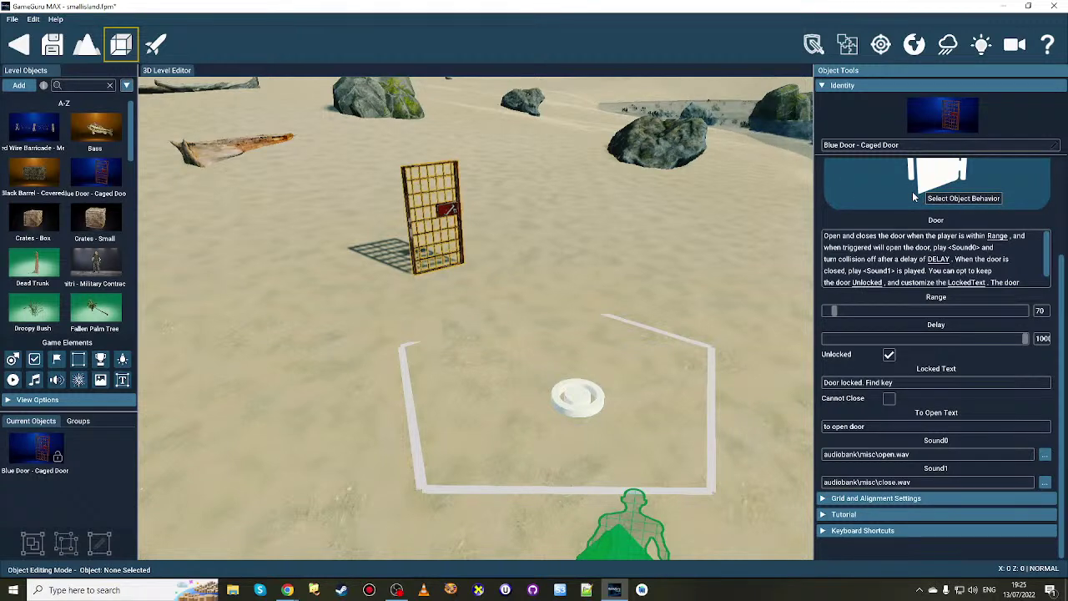
- Replace the caged door's behavior with Door Sliding from the Objects category of the Behavior Library
click(575, 398)
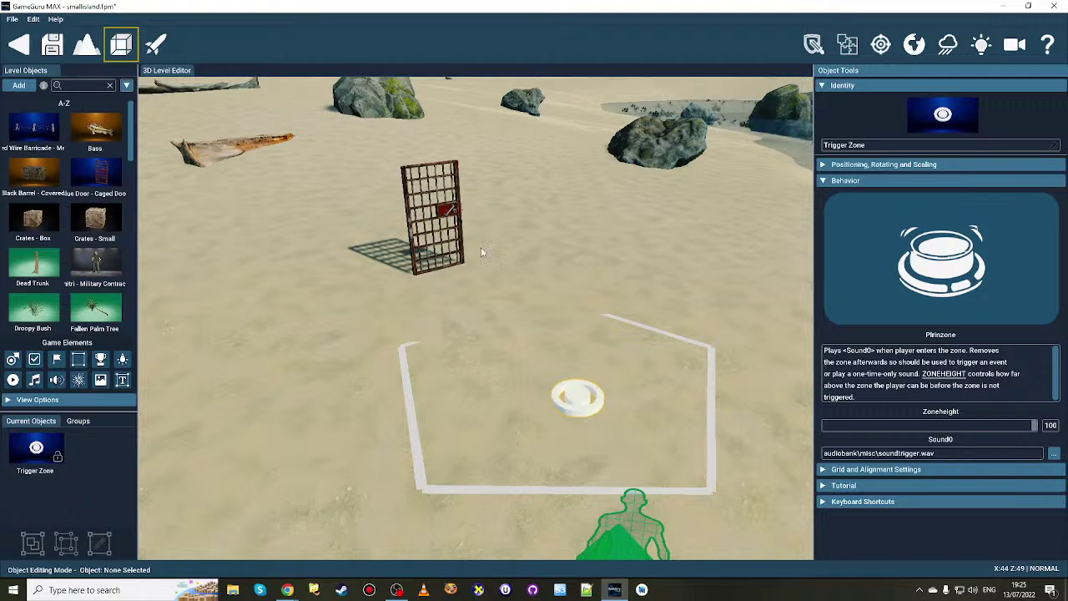
click(443, 215)
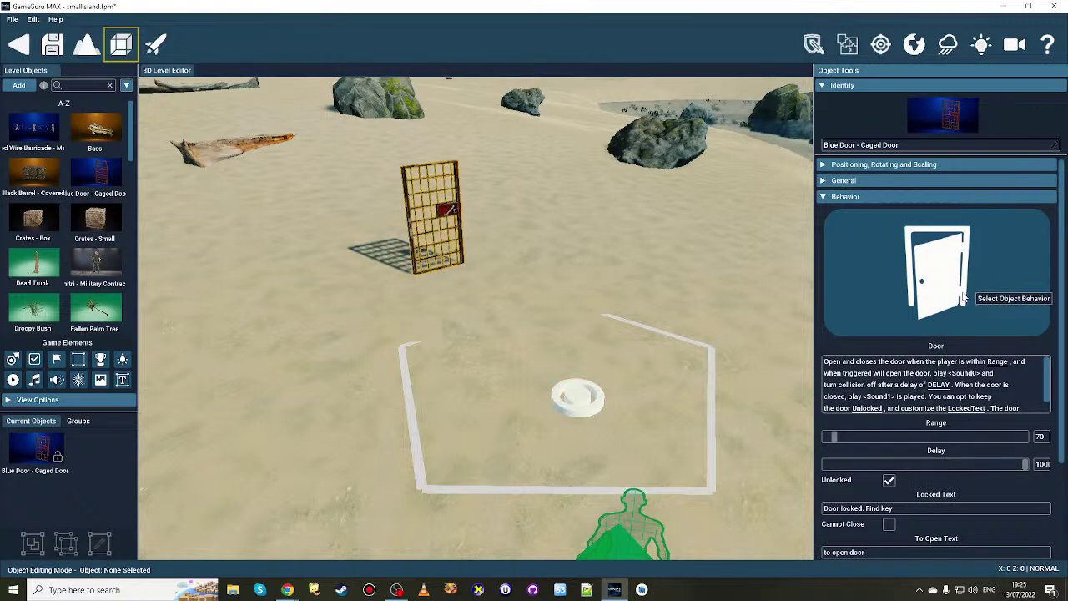
click(873, 286)
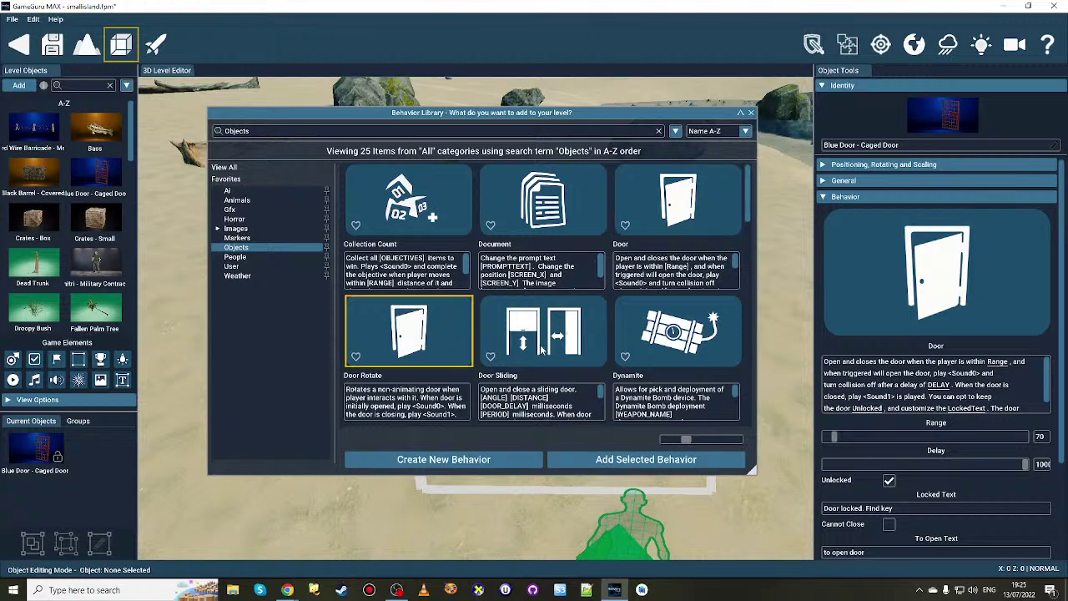
click(647, 459)
- Enable Open With E Key in the caged door's Door Sliding behavior settings
scroll(935, 392, down, 2)
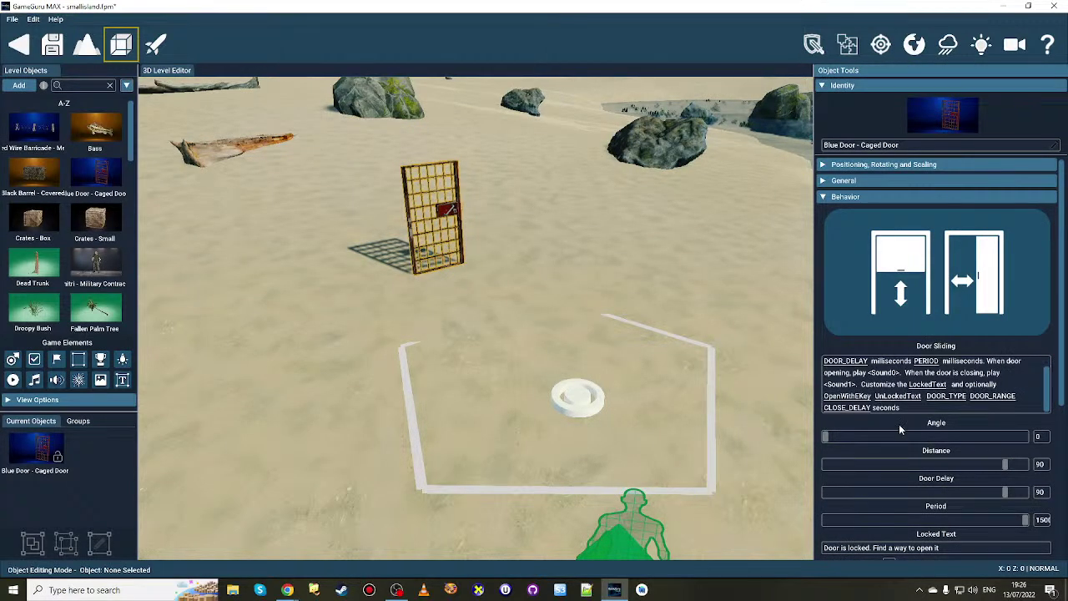
scroll(898, 424, down, 3)
scroll(927, 440, down, 2)
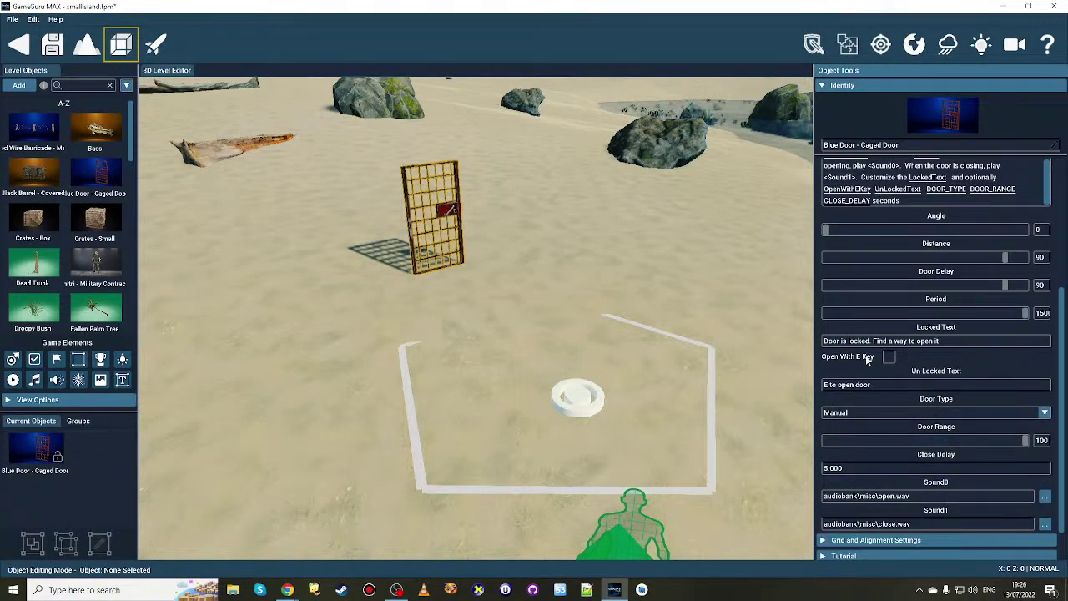
click(889, 358)
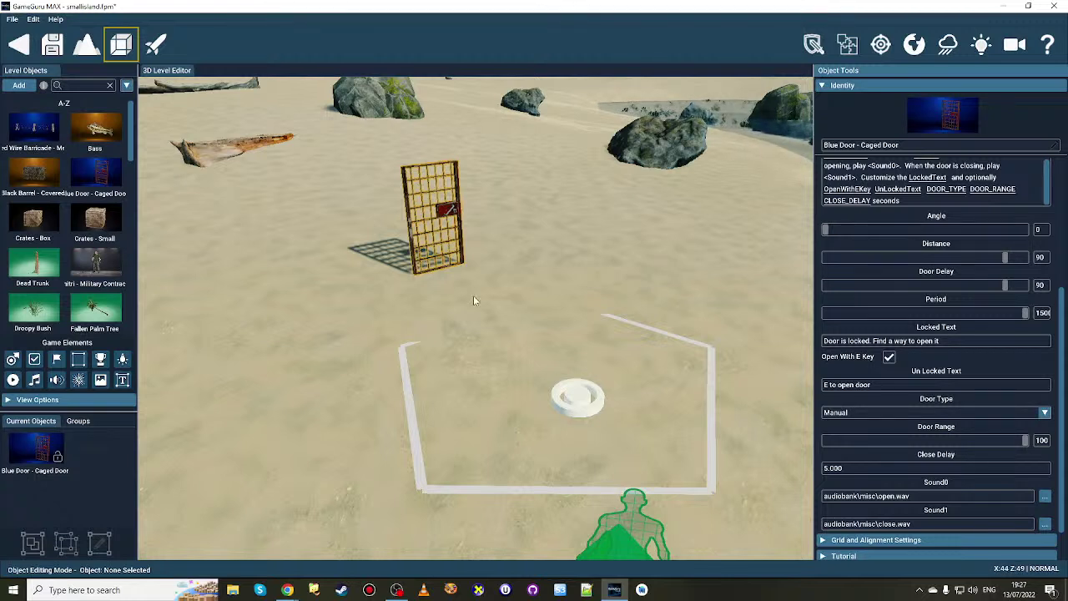
- Place the Dimitri - Military Contractor character on the sand beside the caged door and review its Character Attack settings
click(94, 264)
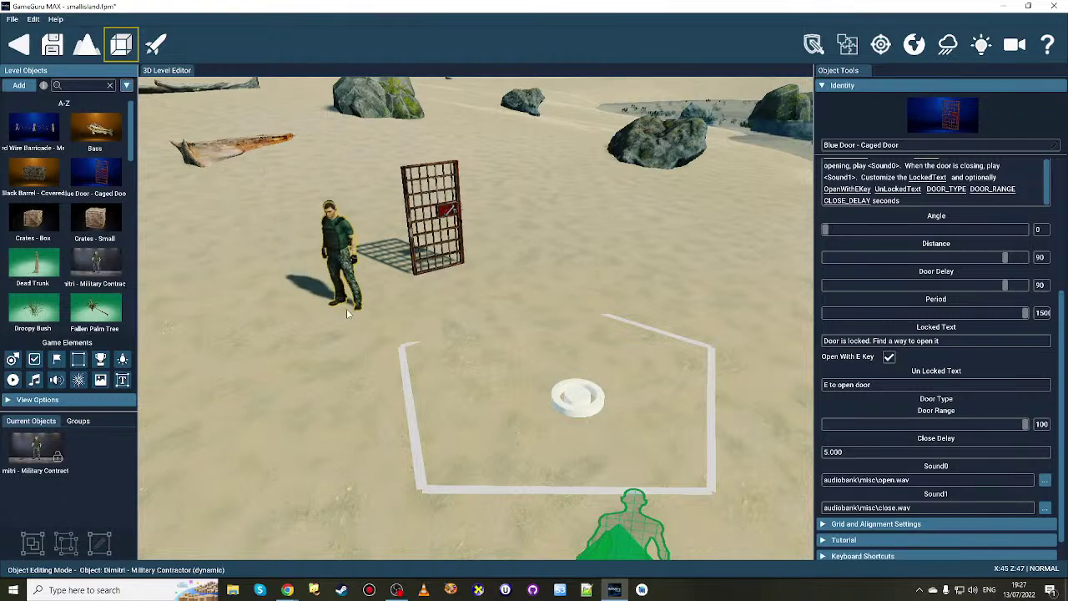
click(346, 309)
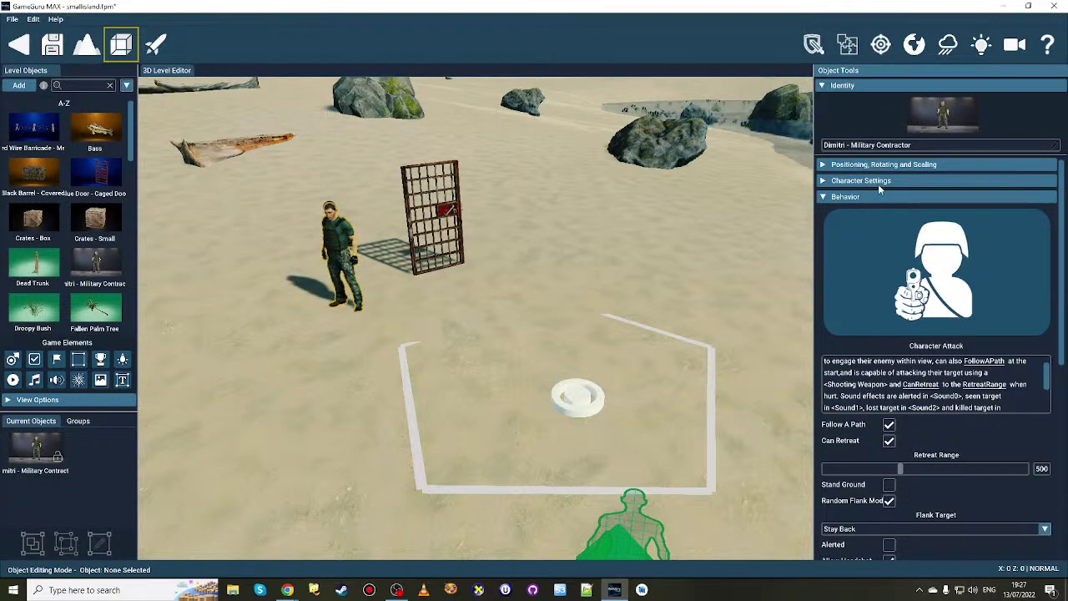
scroll(966, 462, down, 3)
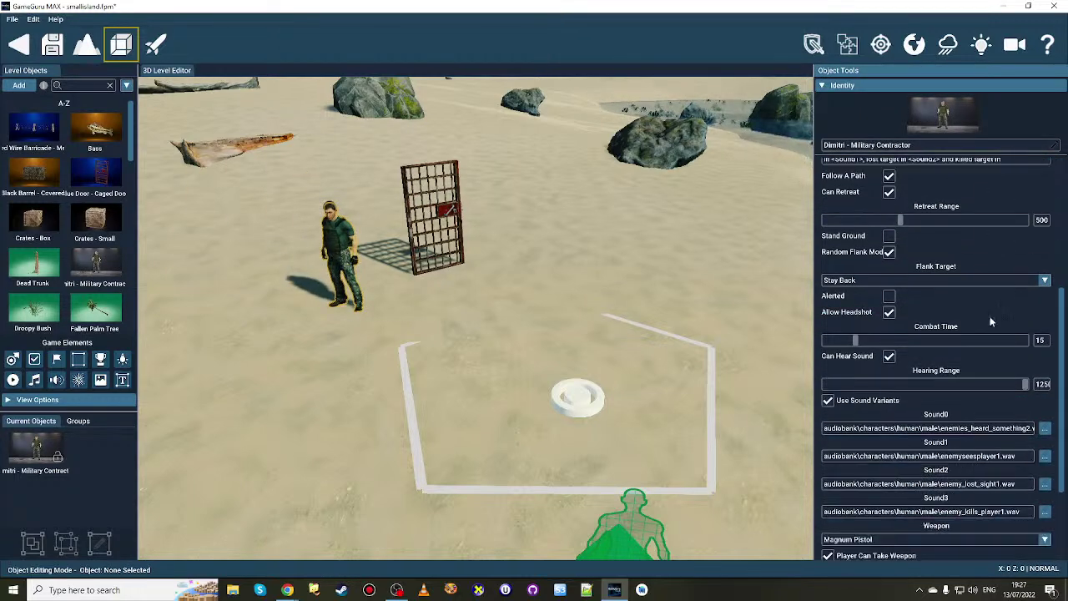
scroll(910, 442, down, 3)
scroll(931, 422, down, 3)
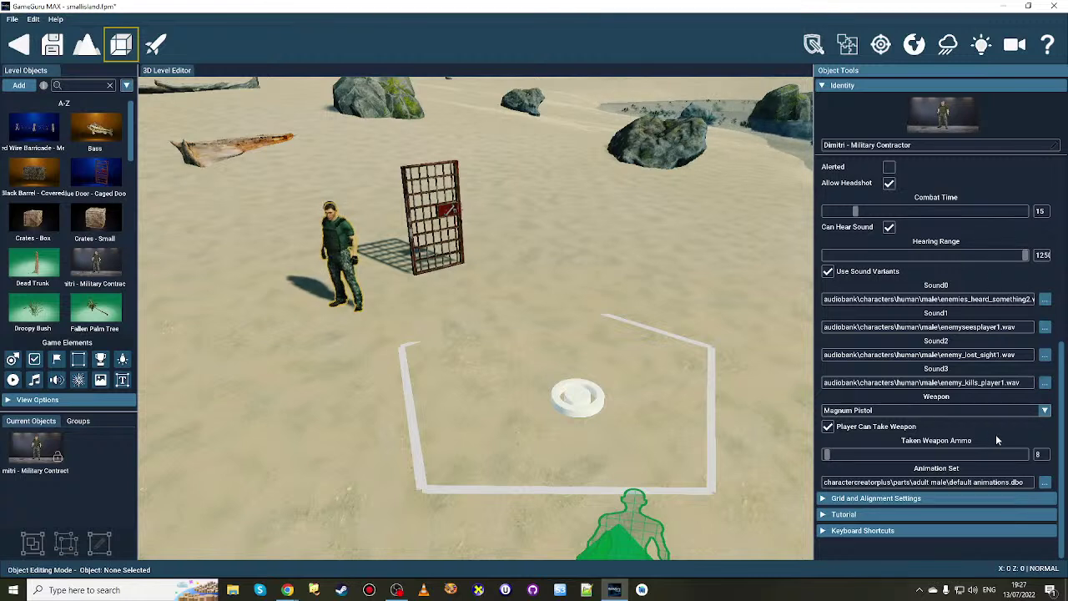
- Open the Marketplace from the Object Library and browse its DLC, Game Creator Store and Sketchfab offers
click(18, 85)
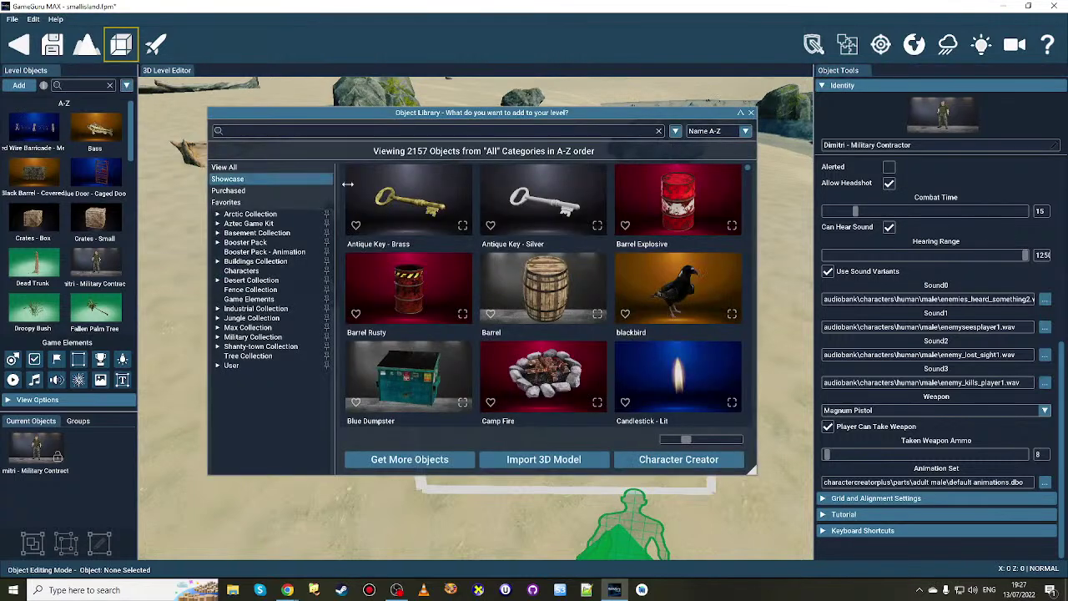
click(410, 460)
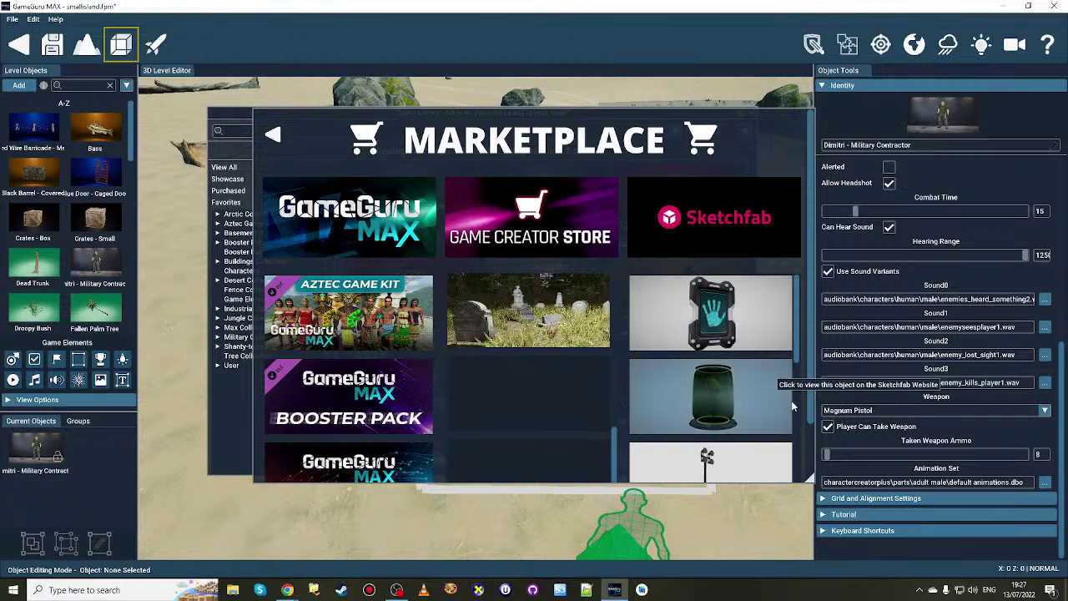
scroll(808, 423, down, 1)
scroll(808, 423, down, 2)
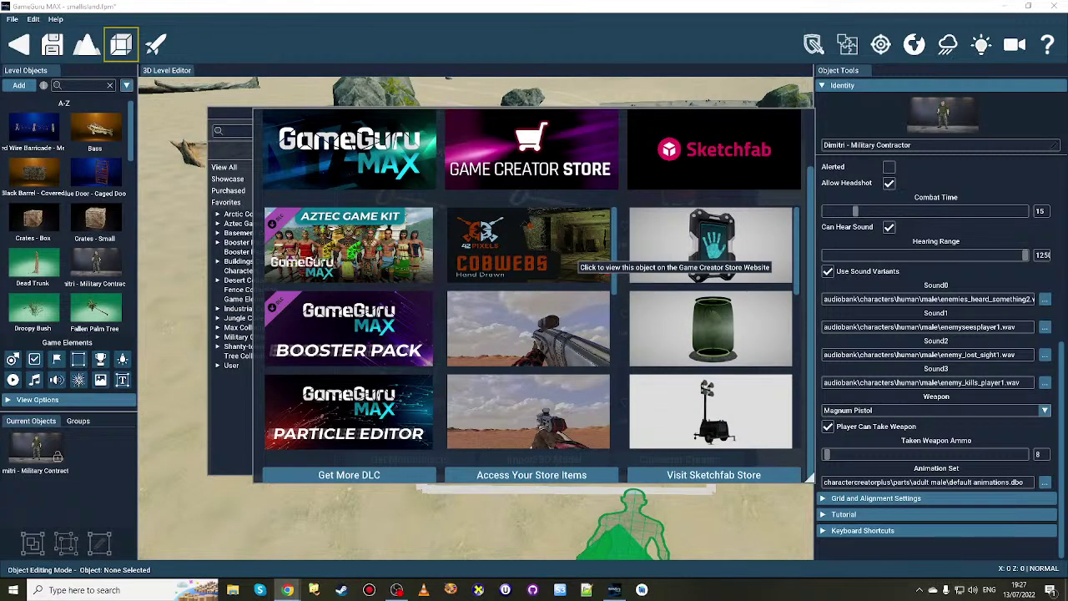
- View the Cobwebs pack's Game Creator Store page in a maximized browser window and examine its description and GameGuru support
click(571, 255)
drag(902, 38, 275, 69)
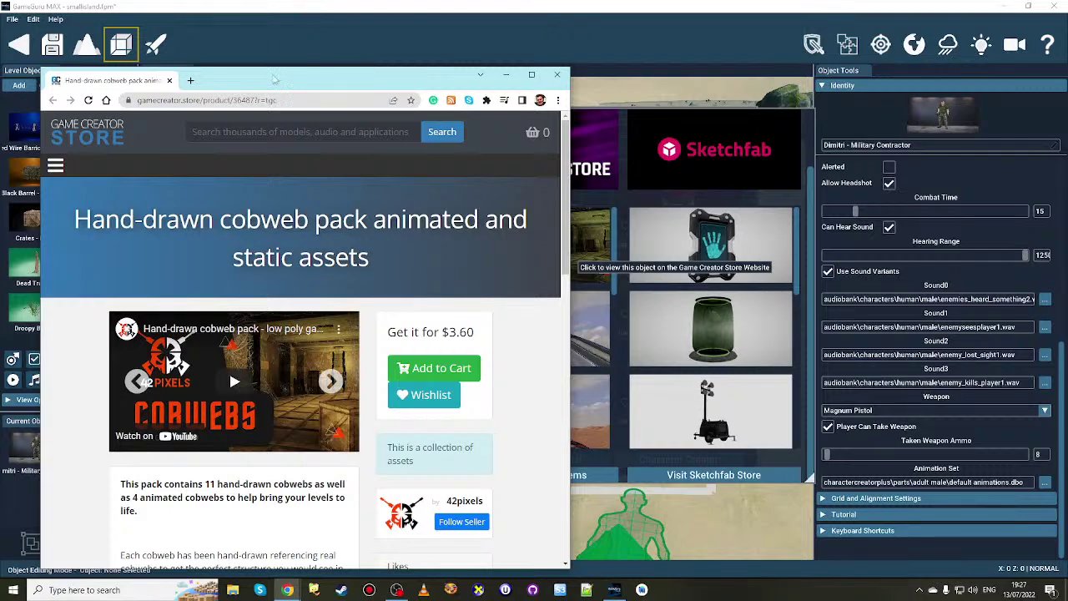
double_click(276, 78)
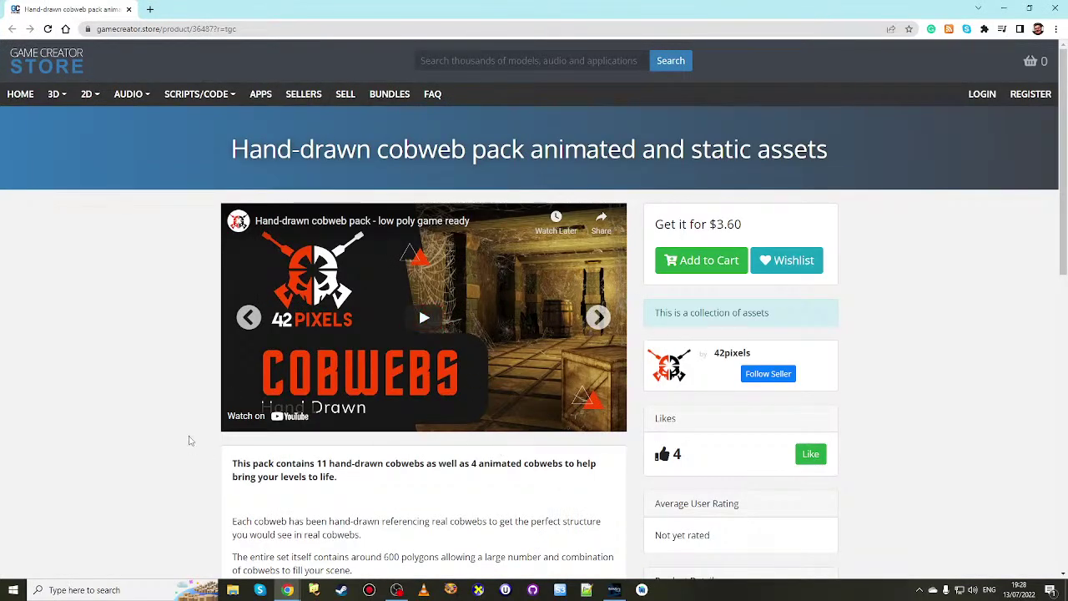
scroll(95, 410, down, 10)
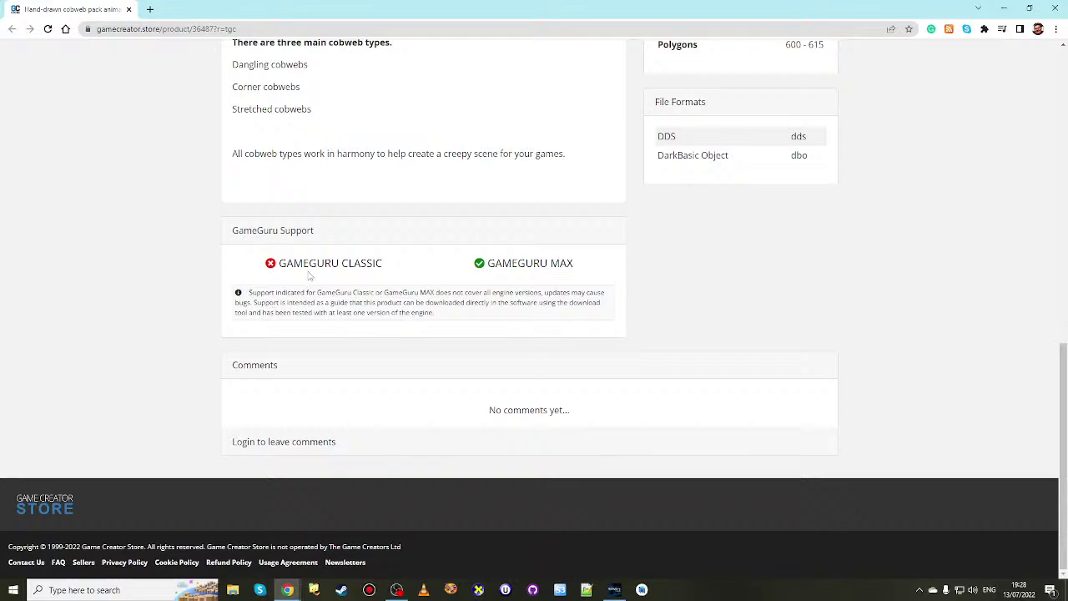
scroll(551, 319, up, 10)
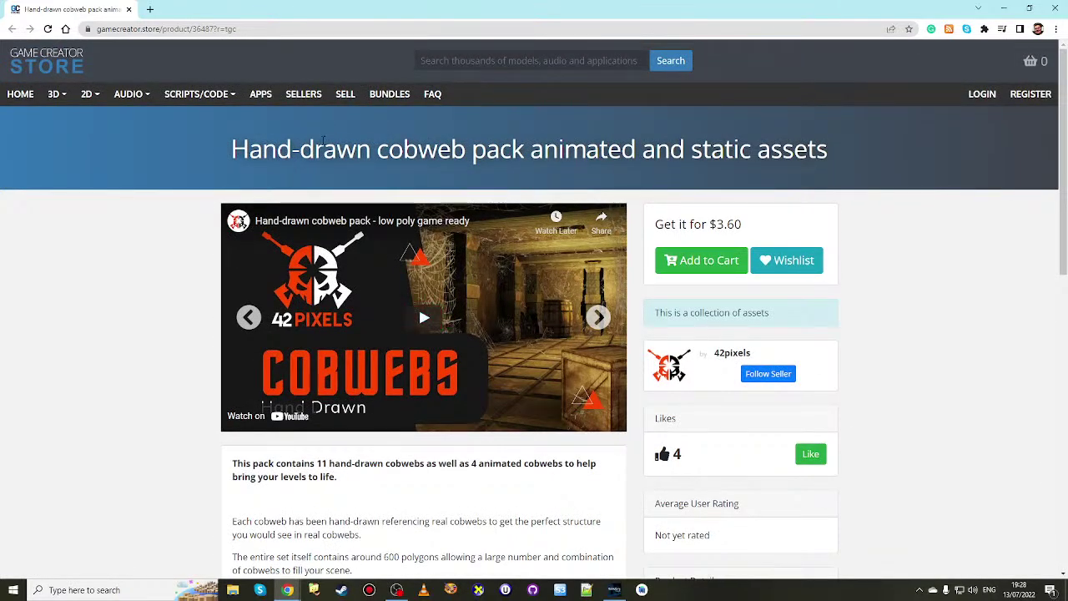
- Switch back to GameGuru MAX and close the Marketplace and the Object Library
click(615, 589)
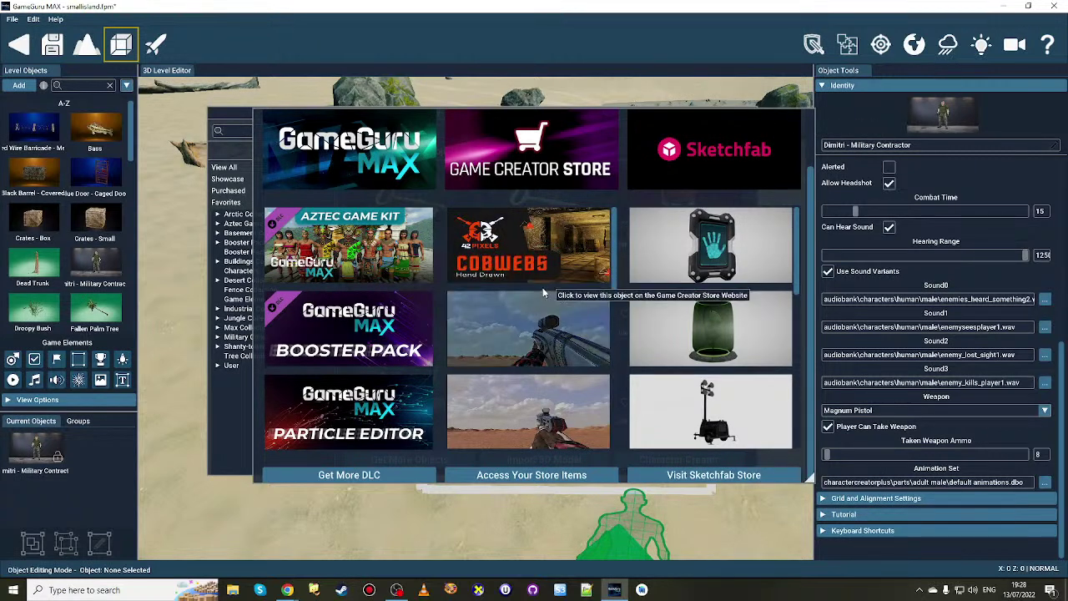
scroll(723, 158, up, 1)
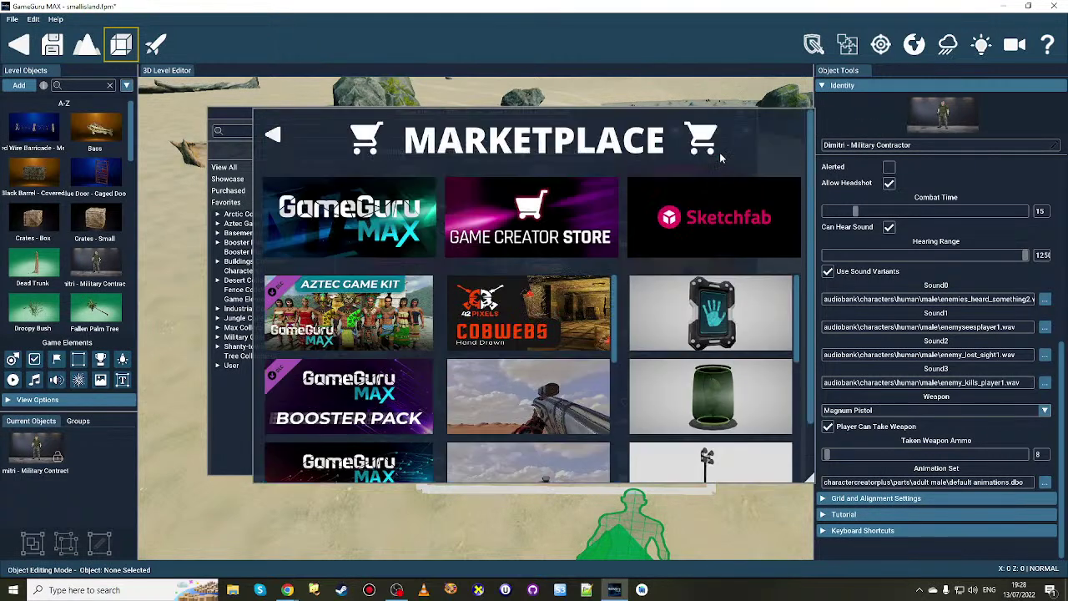
click(272, 135)
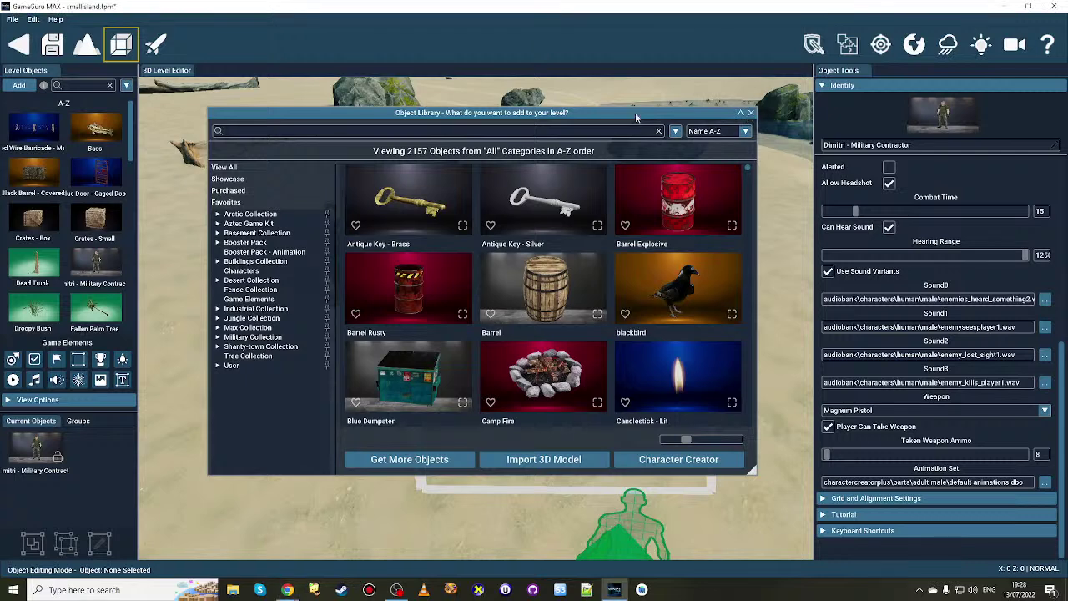
click(750, 112)
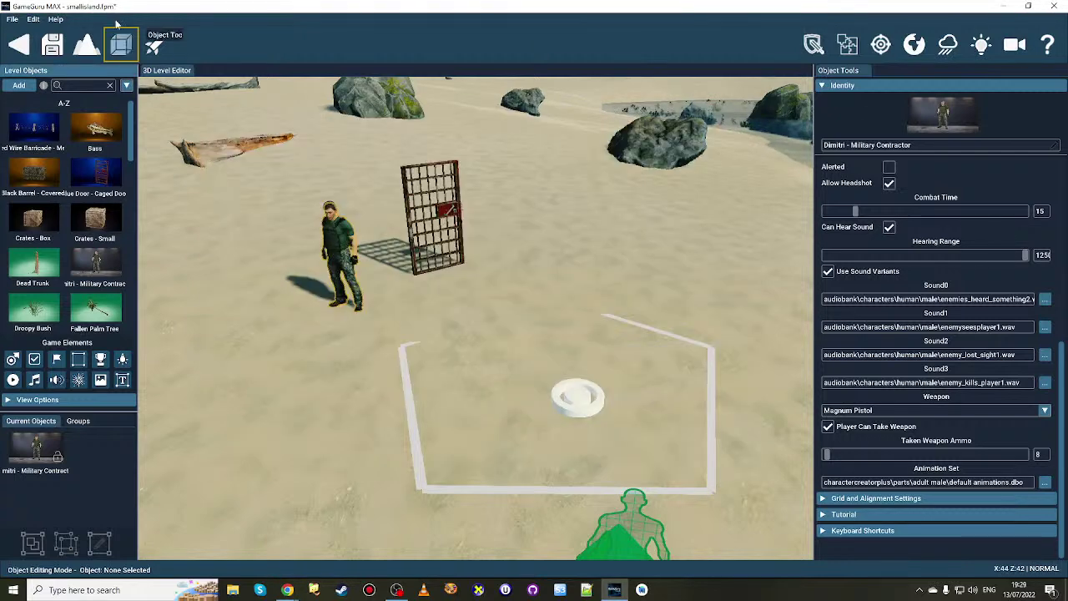
- Open the Developer settings, accept the warning, and enable Show Additional Developer Options
click(13, 19)
mouse_move(33, 19)
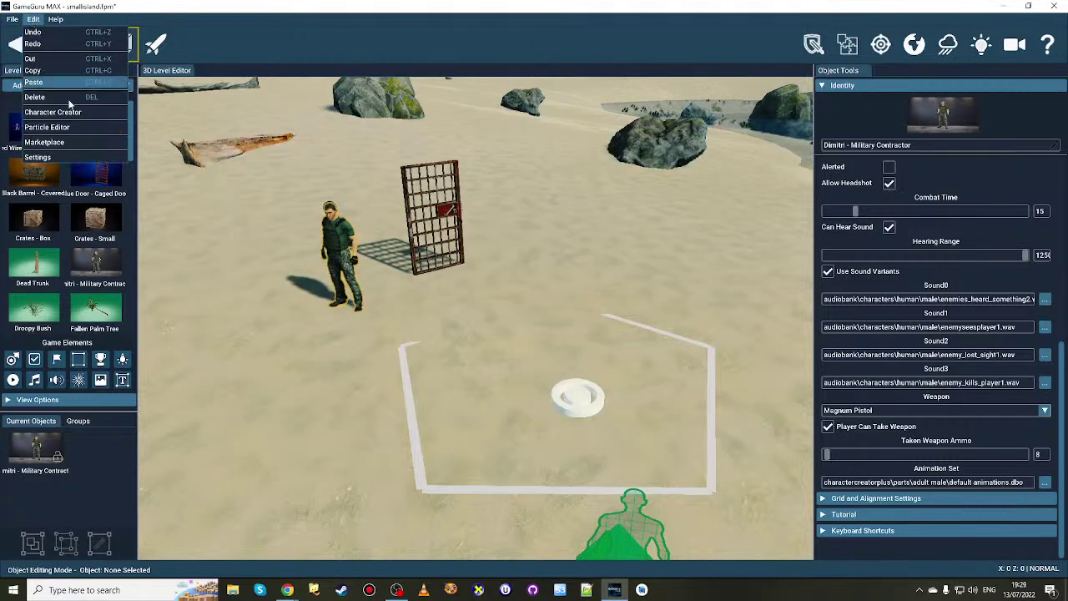
click(70, 158)
click(409, 157)
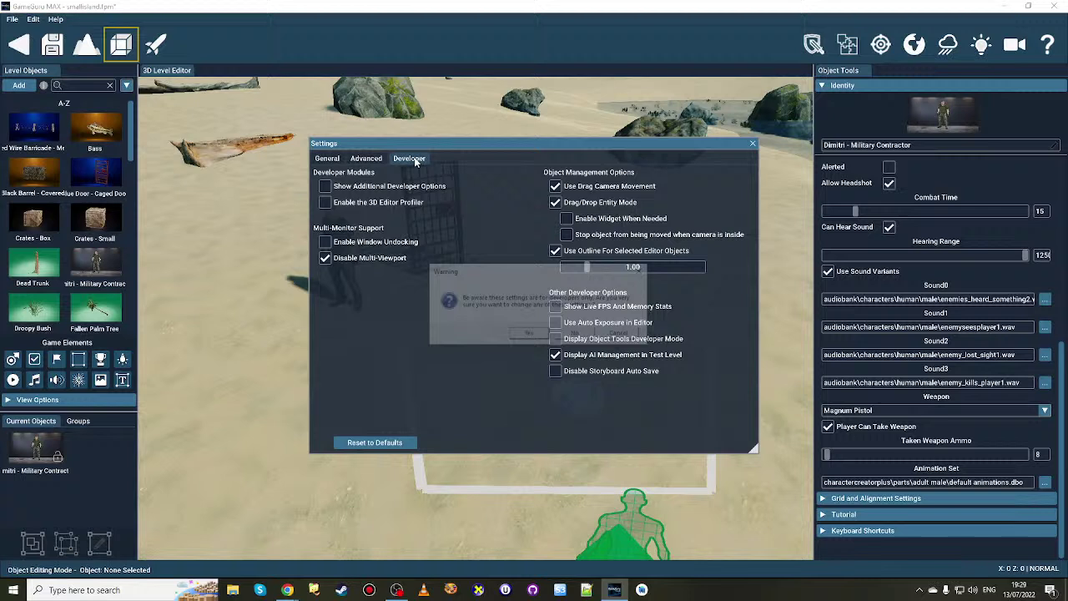
click(527, 333)
click(324, 186)
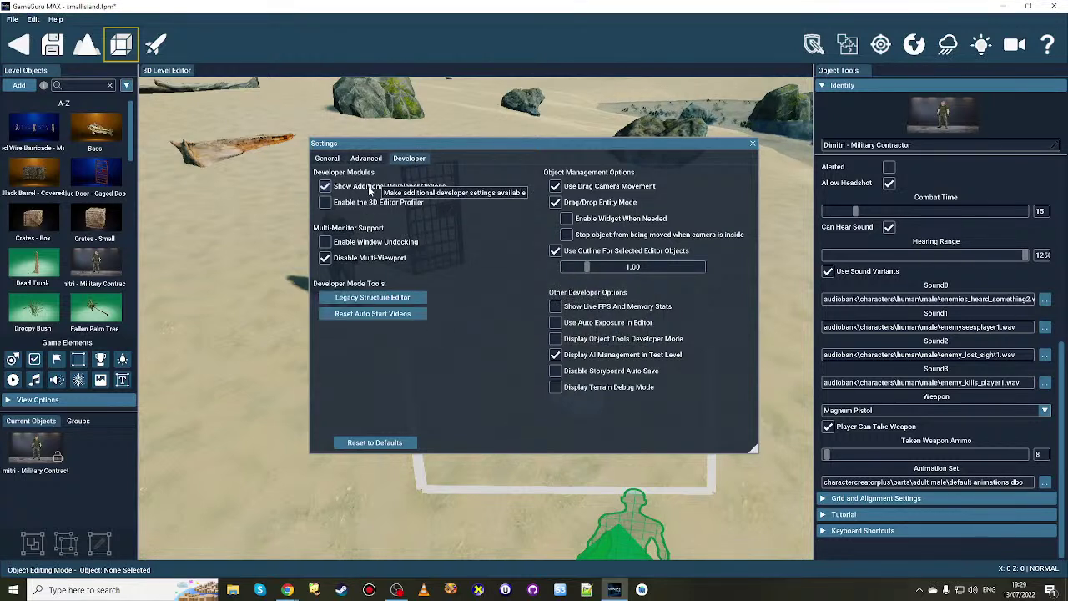